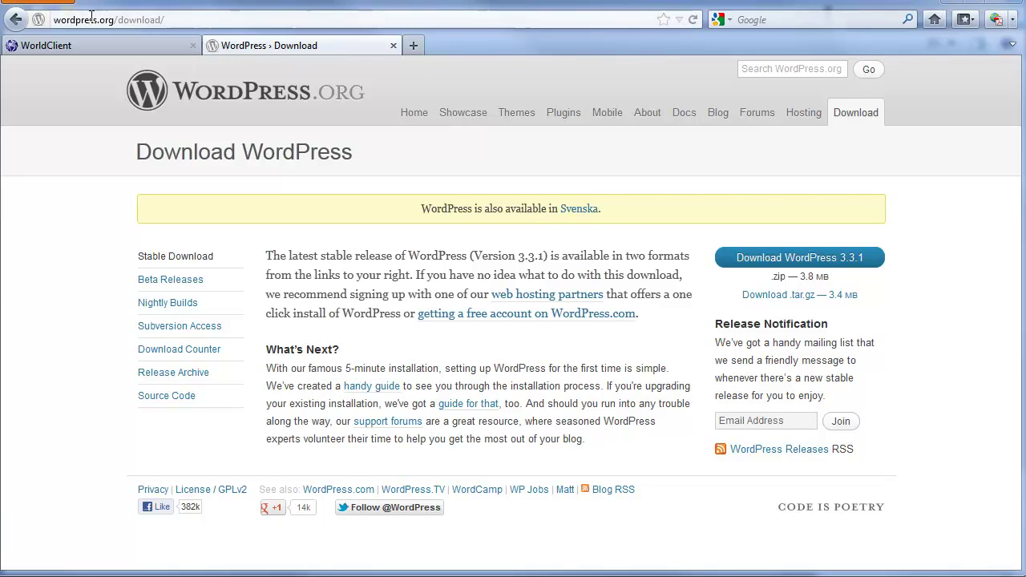
- Select the full WordPress 3.3.1 download page URL in Firefox's address bar
left_click_drag(54, 21, 185, 21)
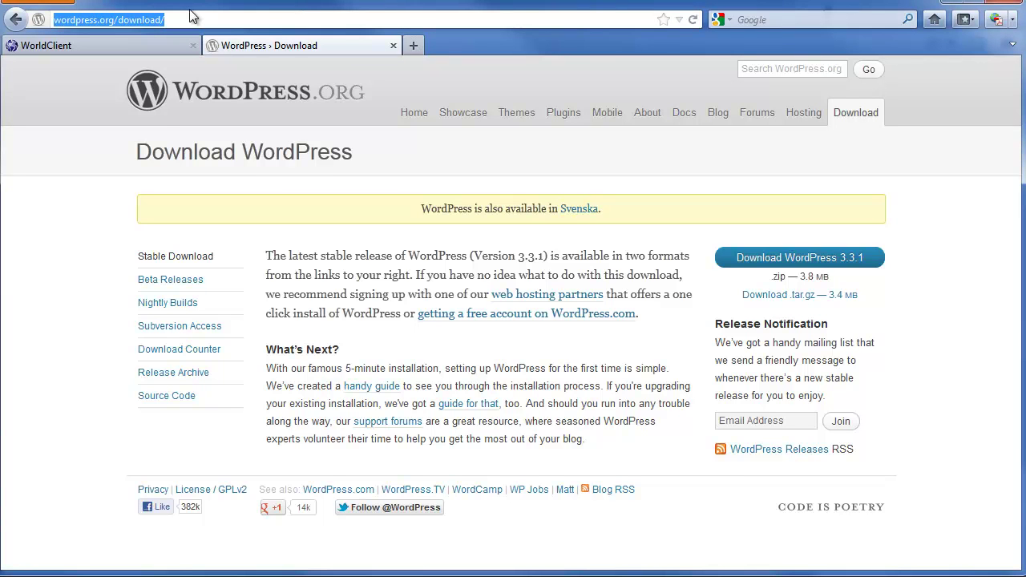
left_click_drag(206, 19, 48, 17)
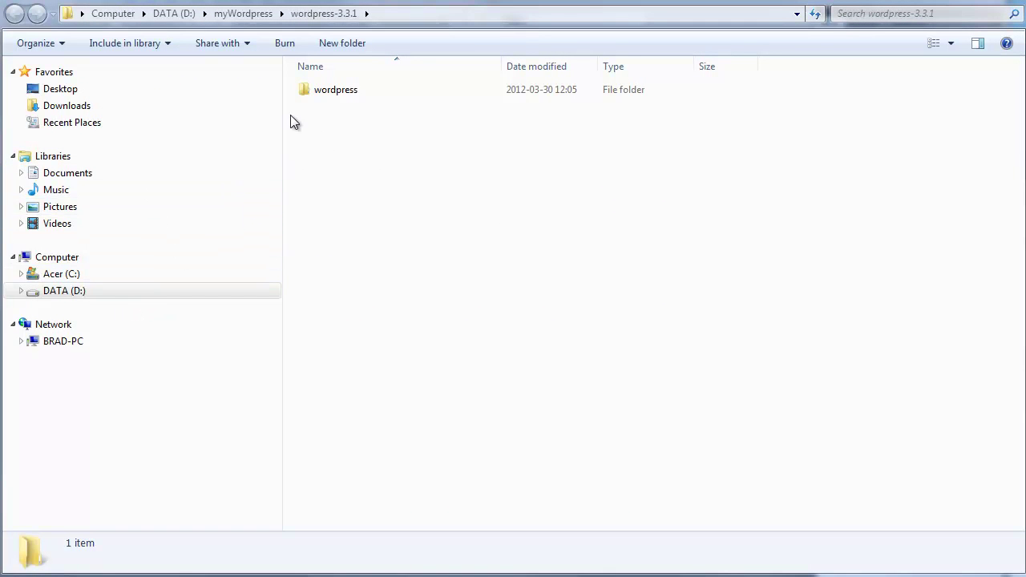
- Look inside wordpress-3.3.1.zip, then open the extracted wordpress-3.3.1\wordpress folder
left_click(227, 16)
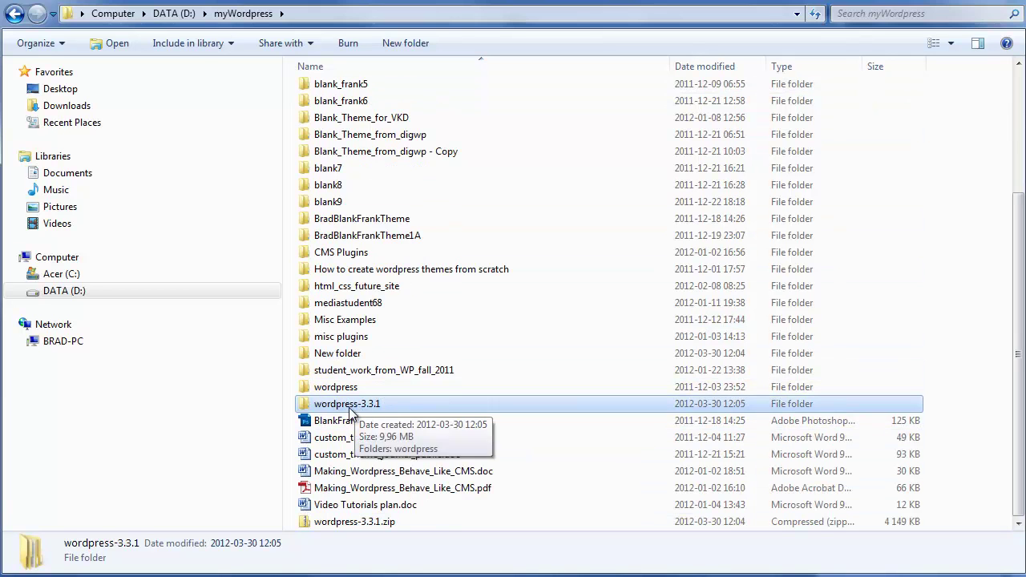
left_click(362, 526)
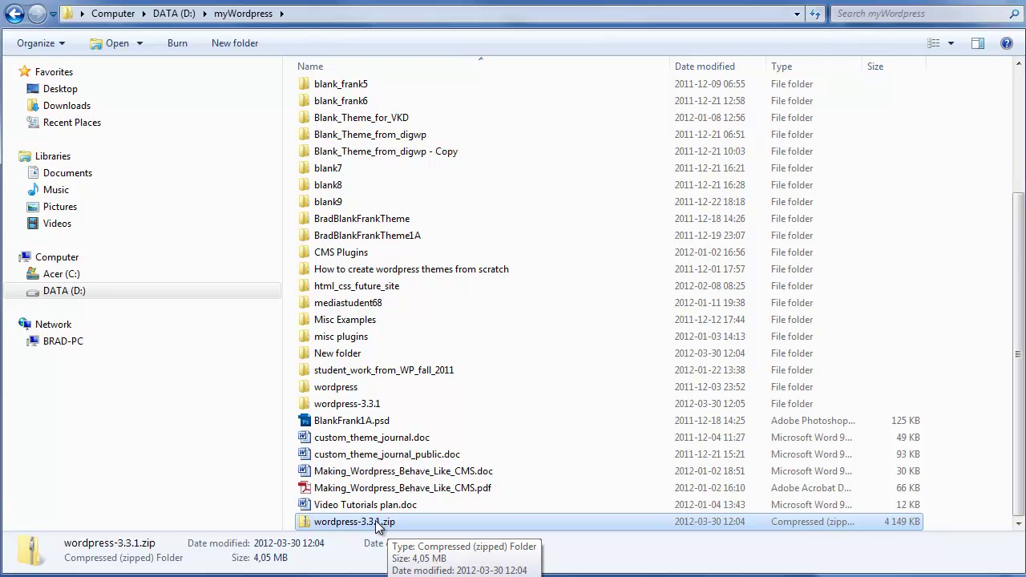
double_click(377, 522)
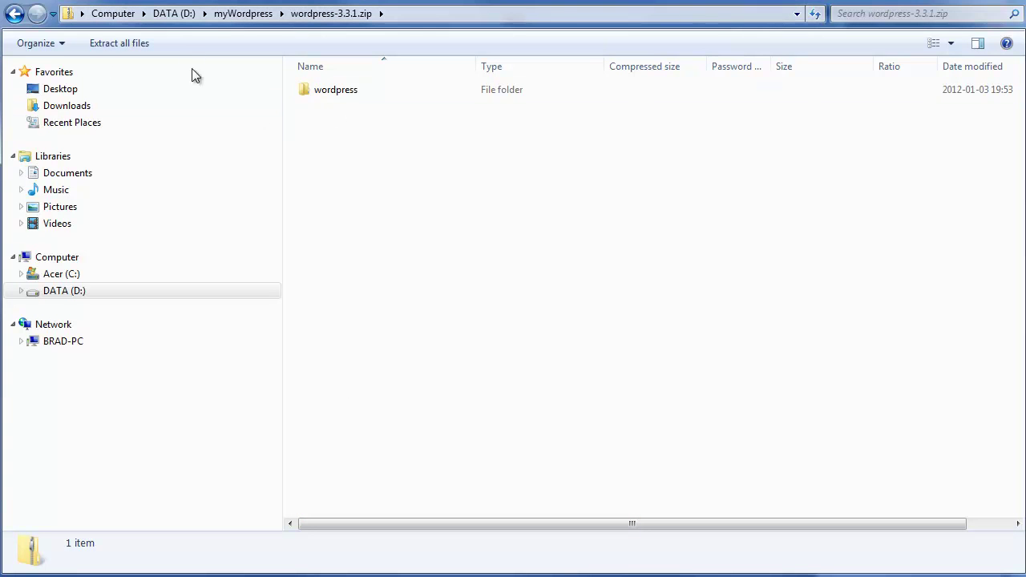
left_click(244, 18)
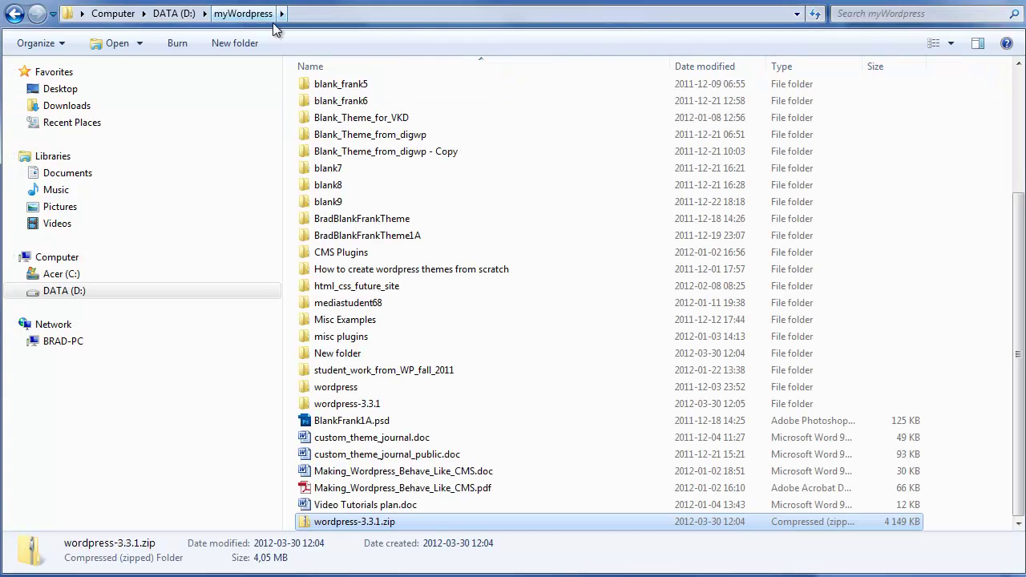
left_click(350, 407)
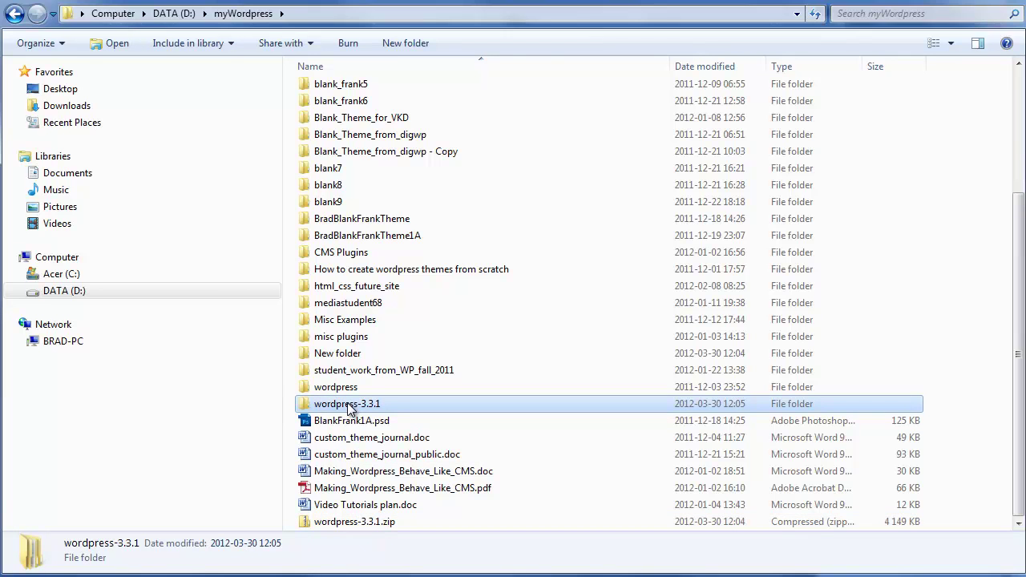
double_click(349, 407)
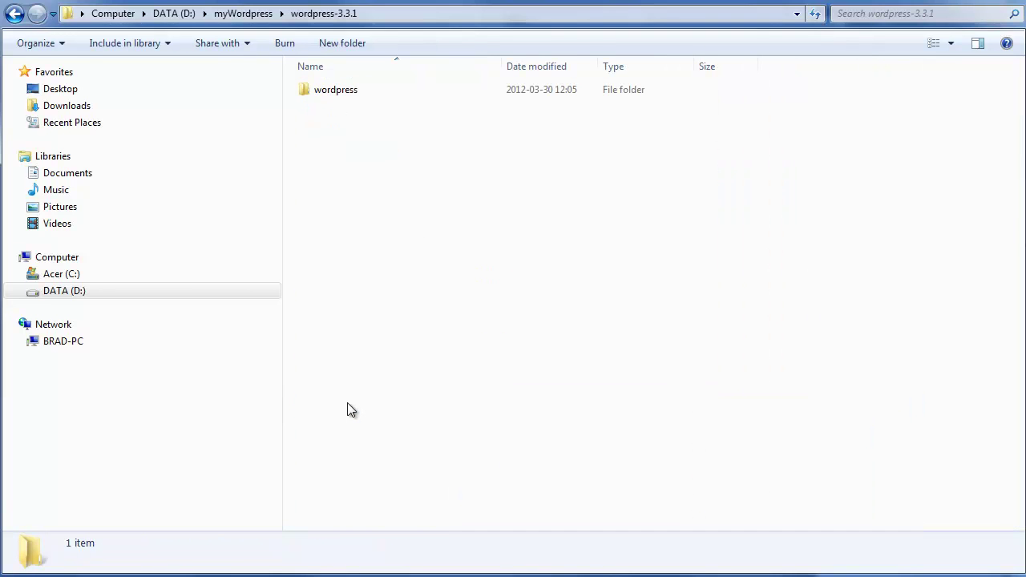
double_click(339, 91)
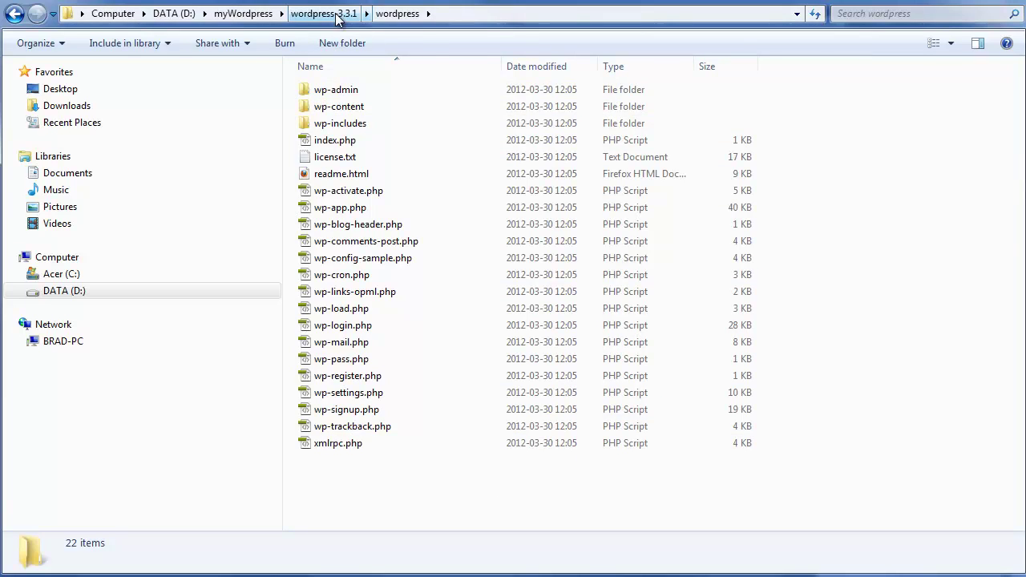
- Copy the inner wordpress folder and return to the myWordpress folder
left_click(338, 16)
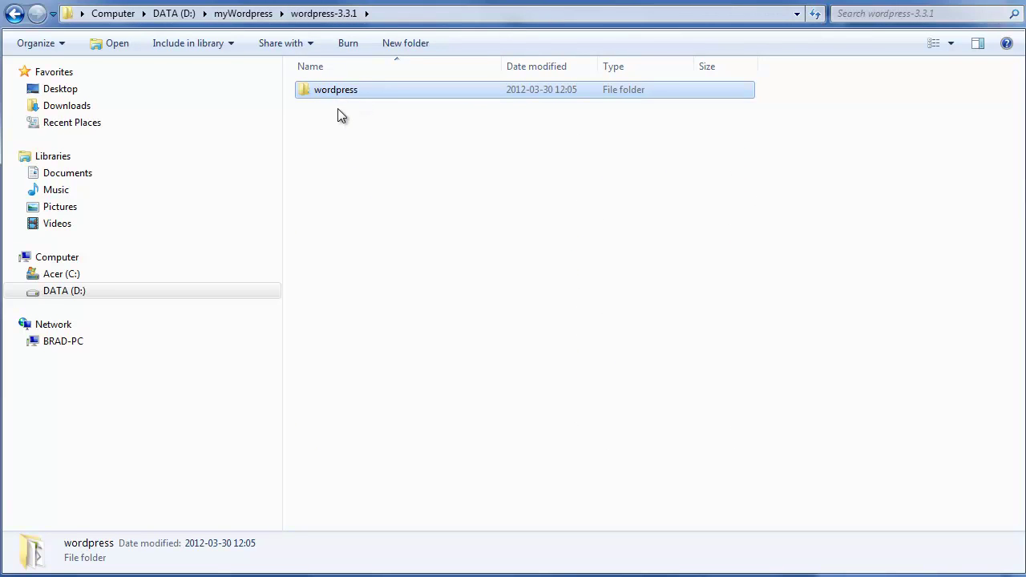
left_click(334, 128)
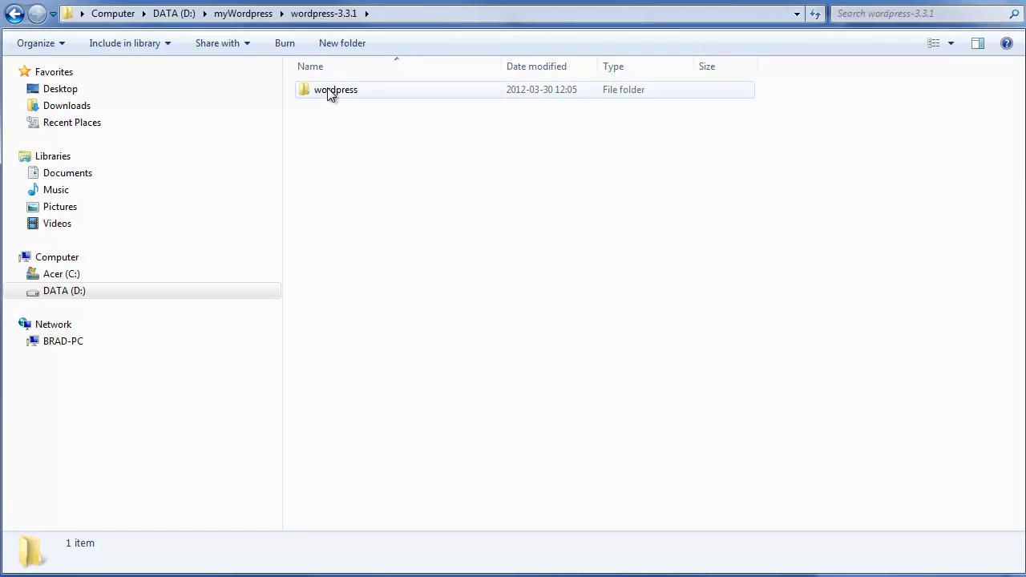
right_click(328, 91)
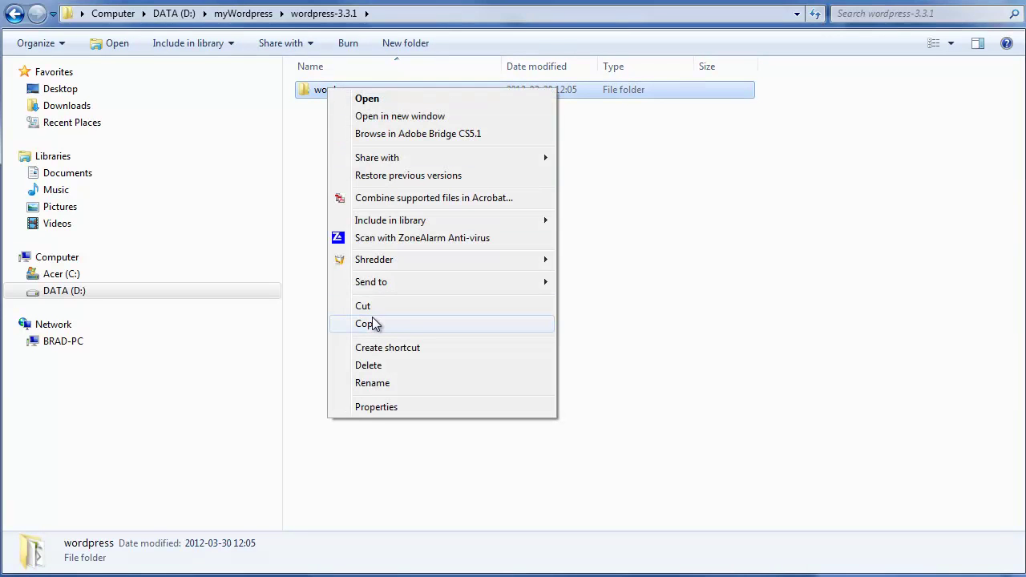
left_click(368, 323)
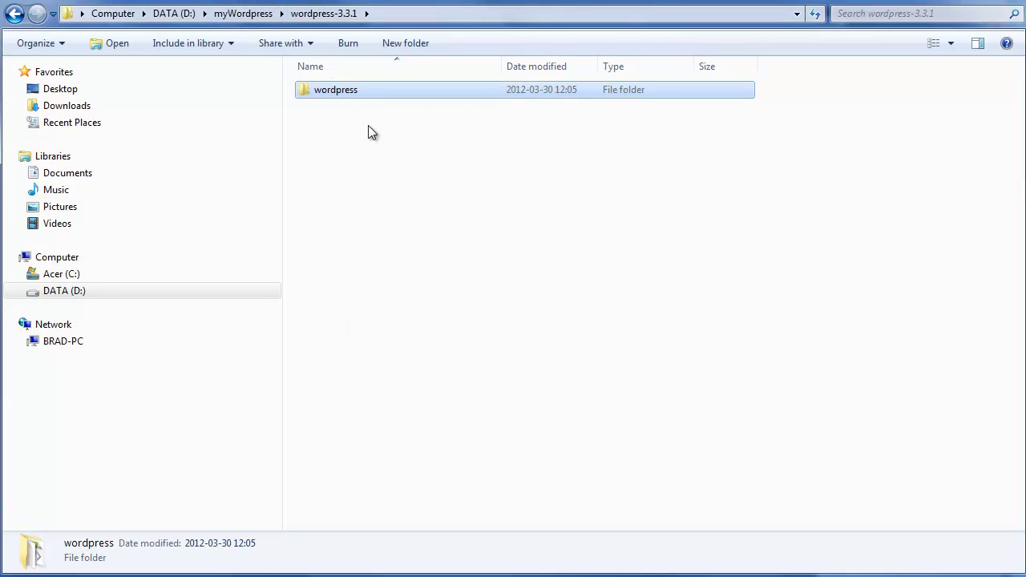
left_click(249, 14)
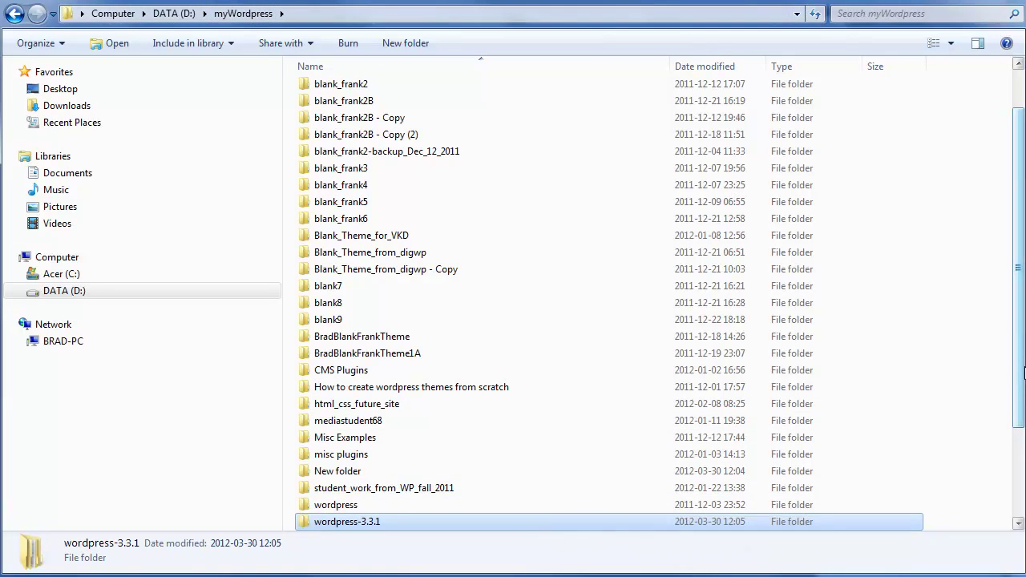
scroll(1024, 368, "down", 3)
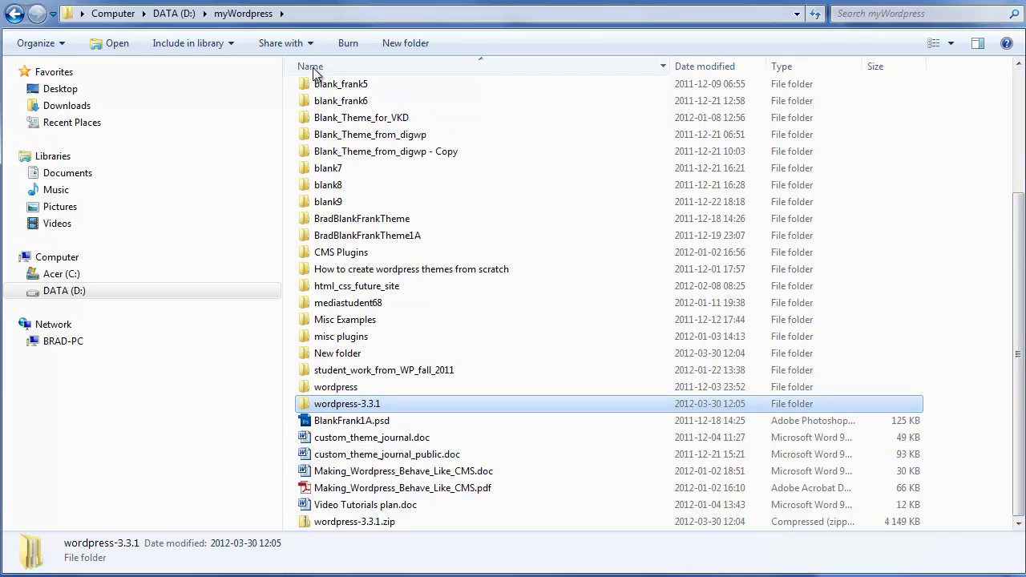
- Make a new folder named WordpressSite in D:\myWordpress and paste the copied wordpress folder inside
left_click(416, 46)
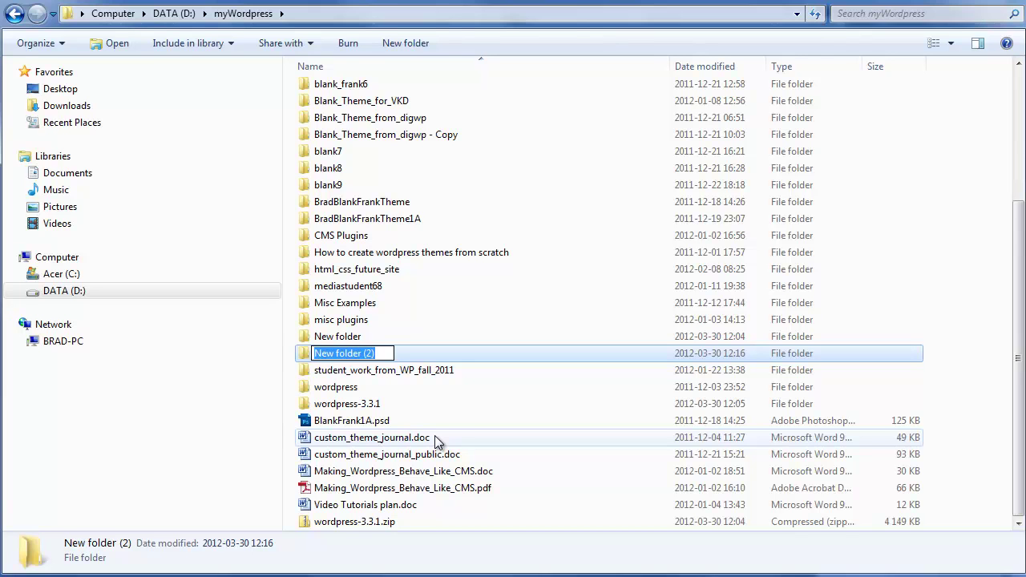
type("WordpressSite")
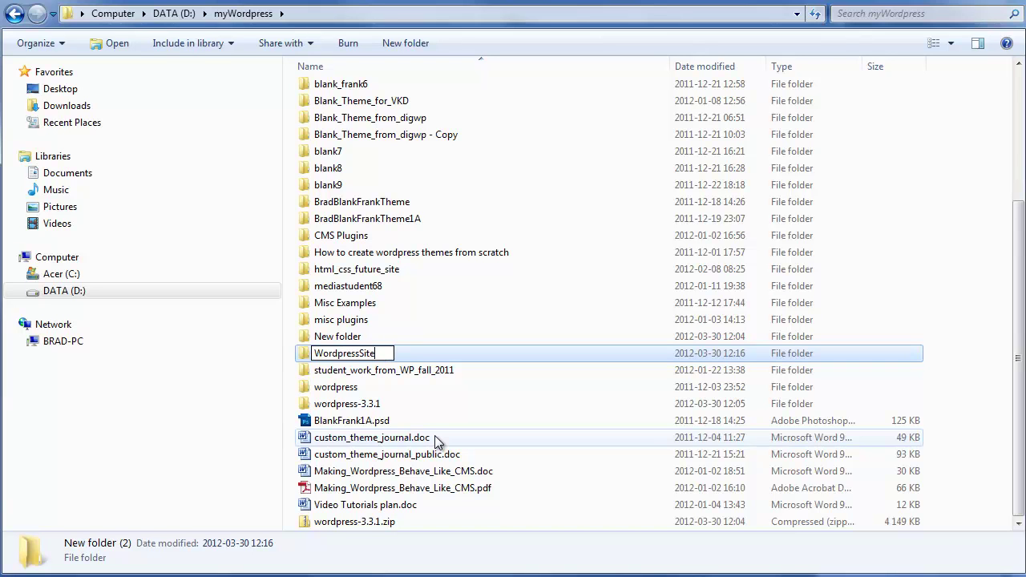
key("Return")
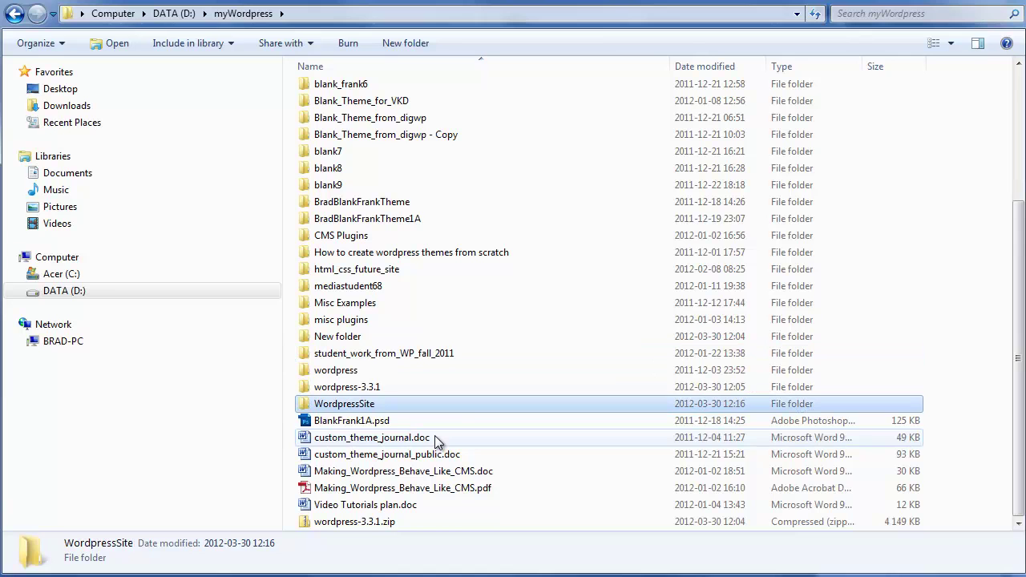
double_click(341, 407)
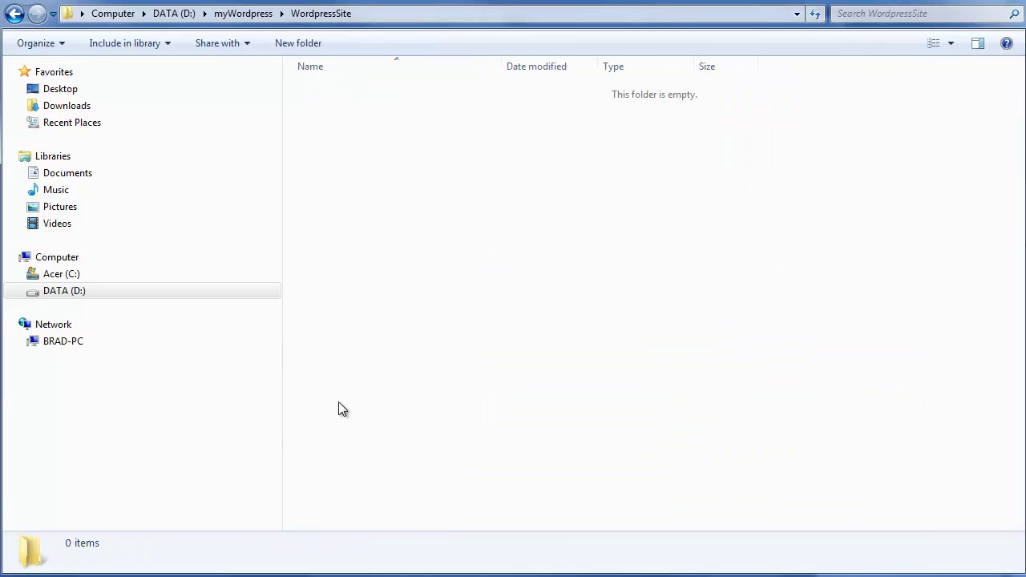
right_click(358, 317)
left_click(414, 426)
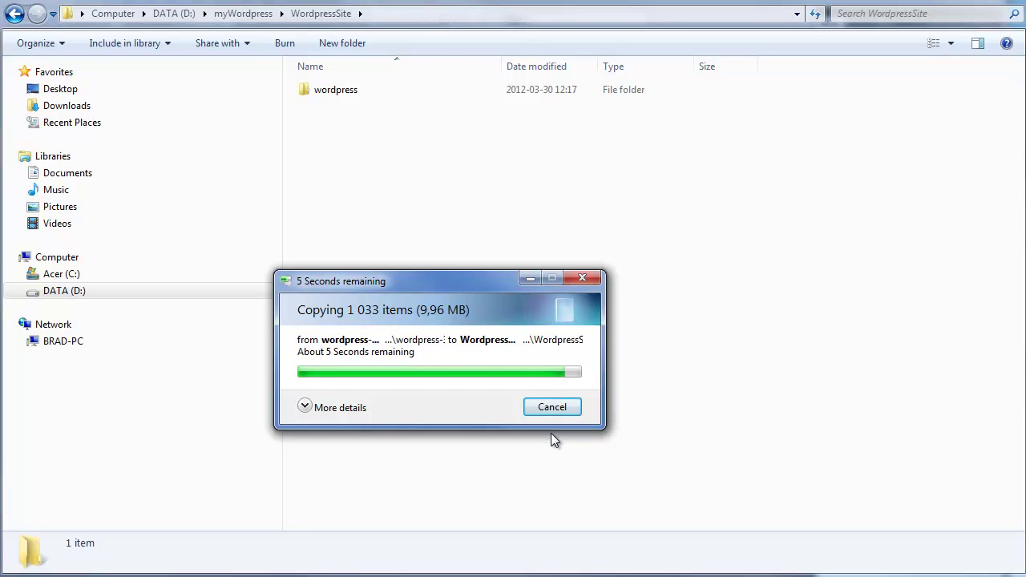
- Open WordpressSite\wordpress and check its wp-admin, wp-content, wp-includes folders and index.php
left_click(253, 13)
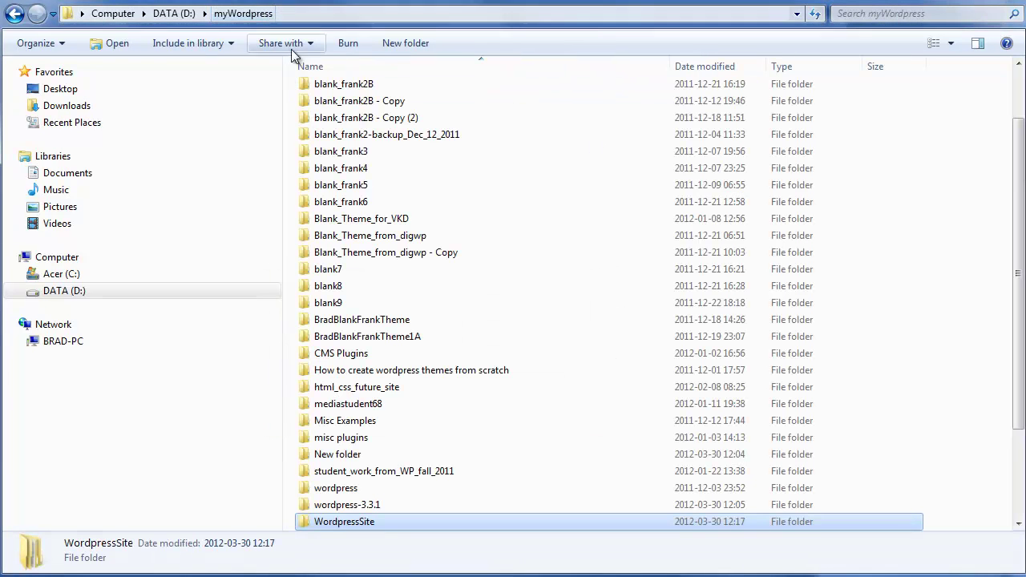
double_click(353, 522)
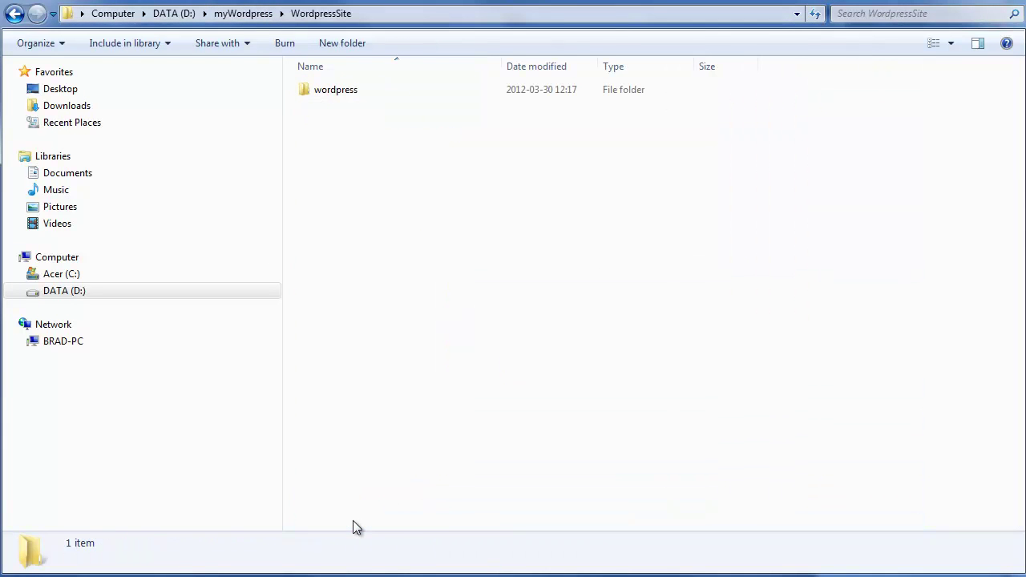
left_click(335, 89)
double_click(339, 90)
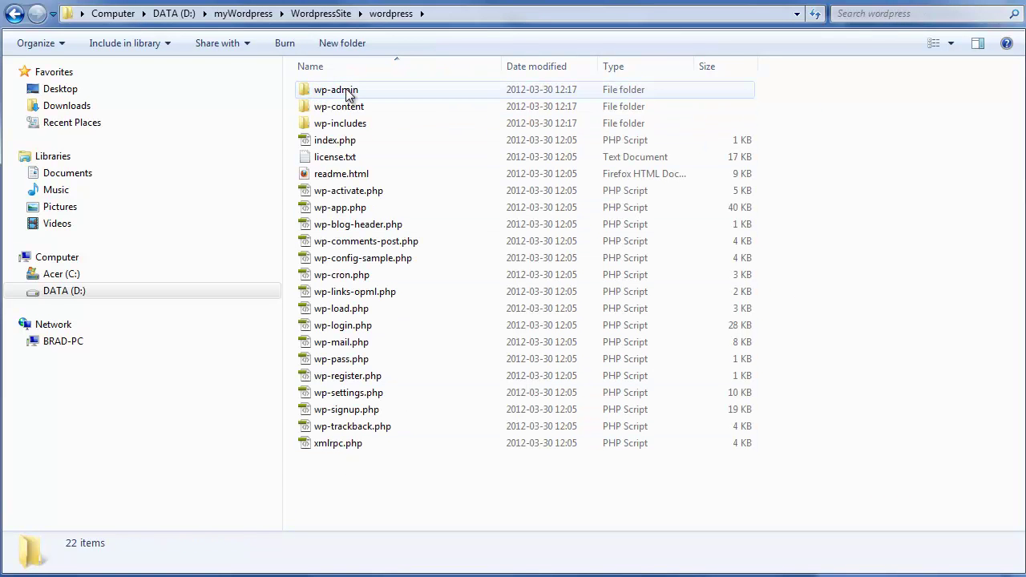
left_click(346, 92)
left_click(343, 107)
left_click(347, 126)
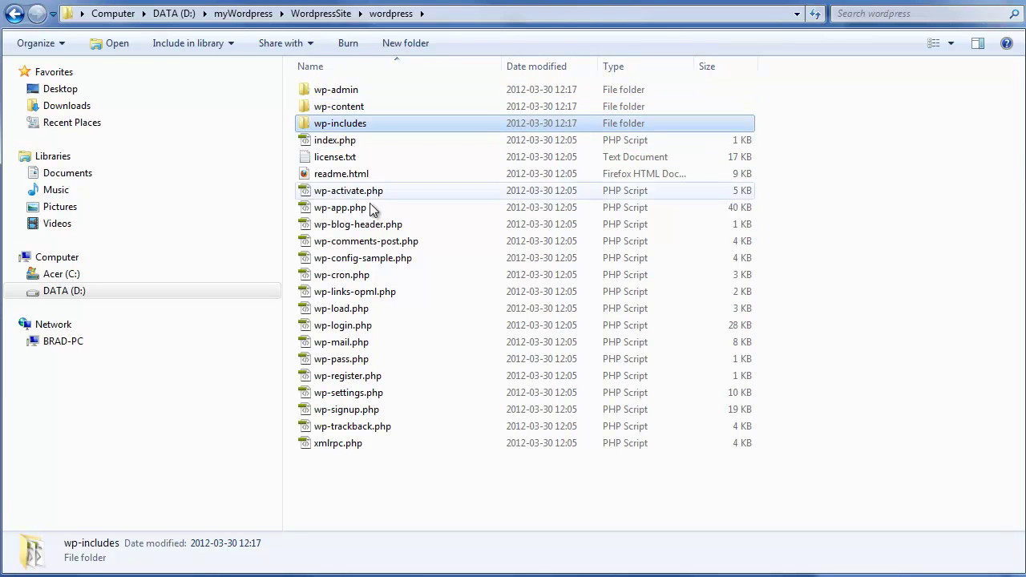
left_click(341, 141)
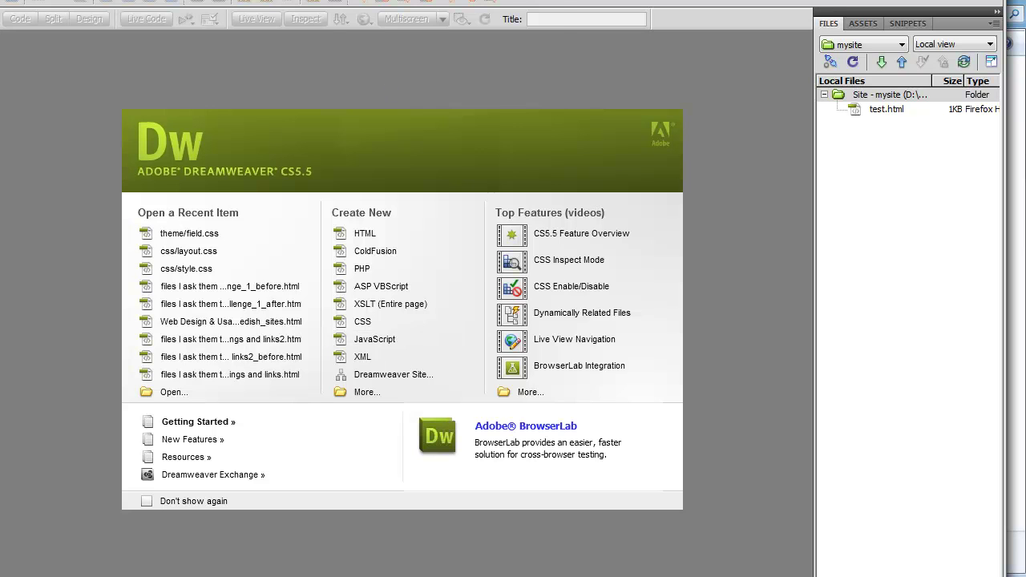
- Start a new Dreamweaver site, replacing 'Unnamed Site 2' with the name WordpressSite
key("alt+s")
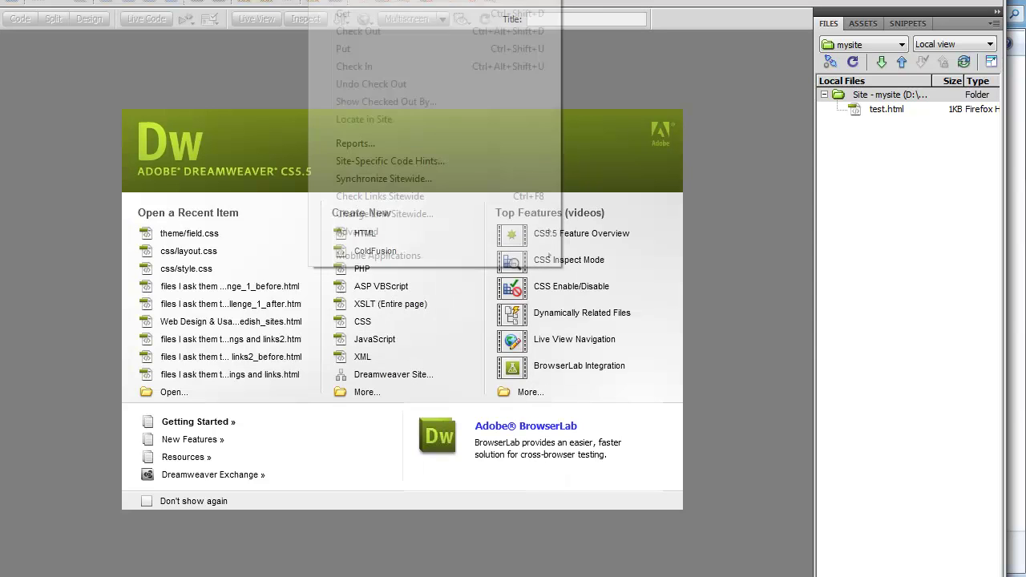
key("n")
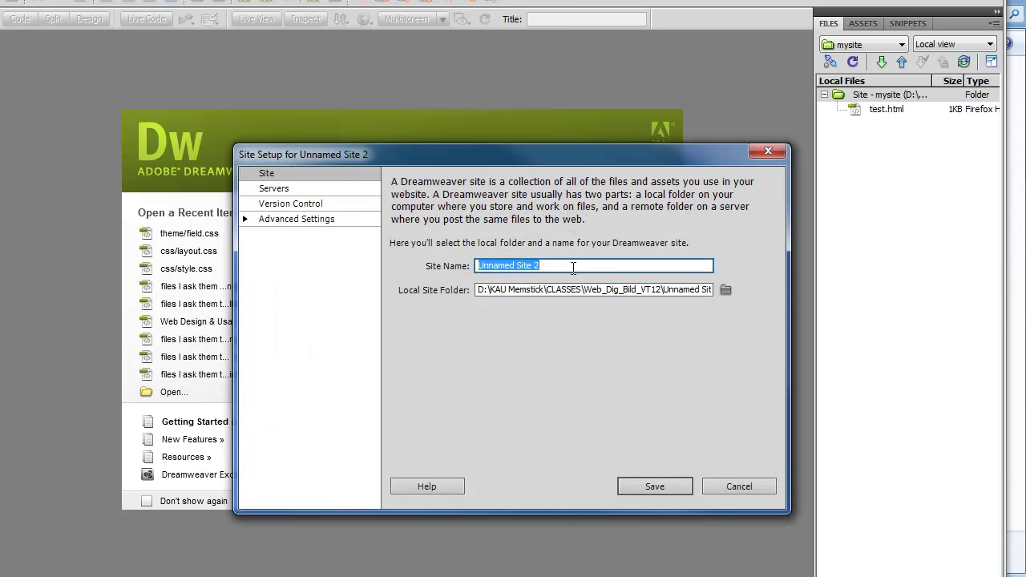
left_click_drag(573, 267, 454, 271)
type("Wo")
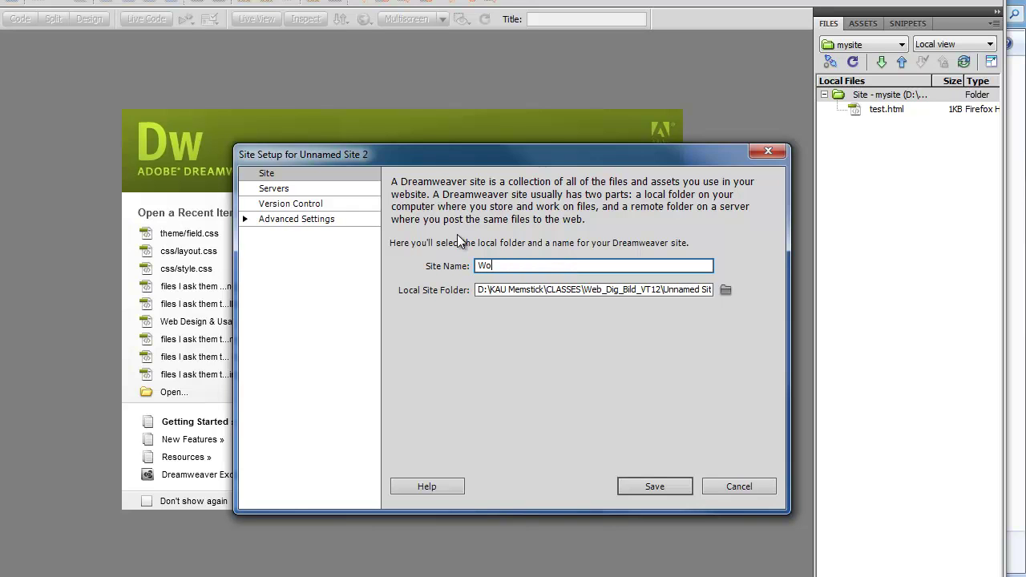
type("rdpressSite")
left_click(724, 289)
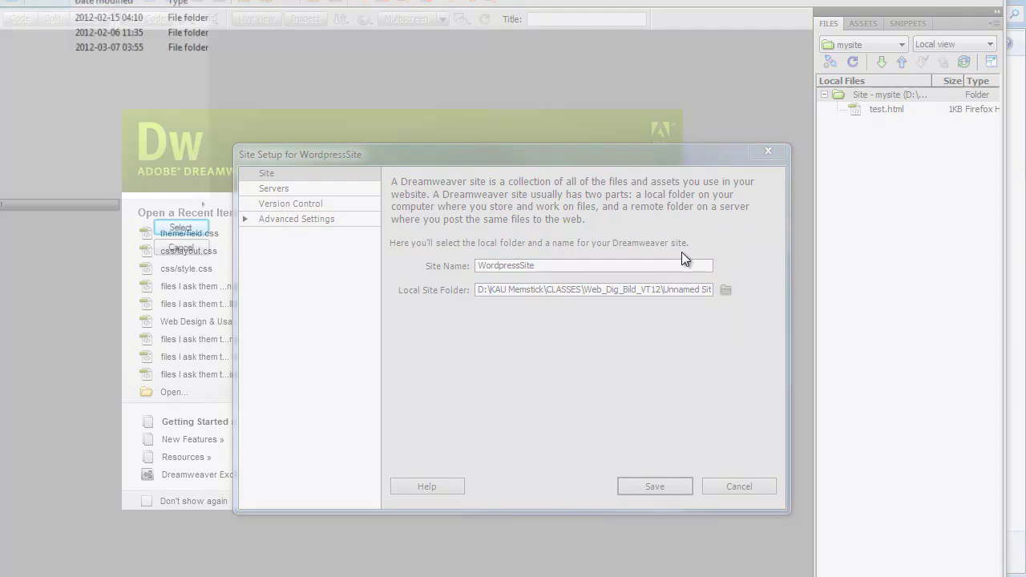
- Choose D:\myWordpress\WordpressSite\ as the site's local folder and check the site name
double_click(7, 16)
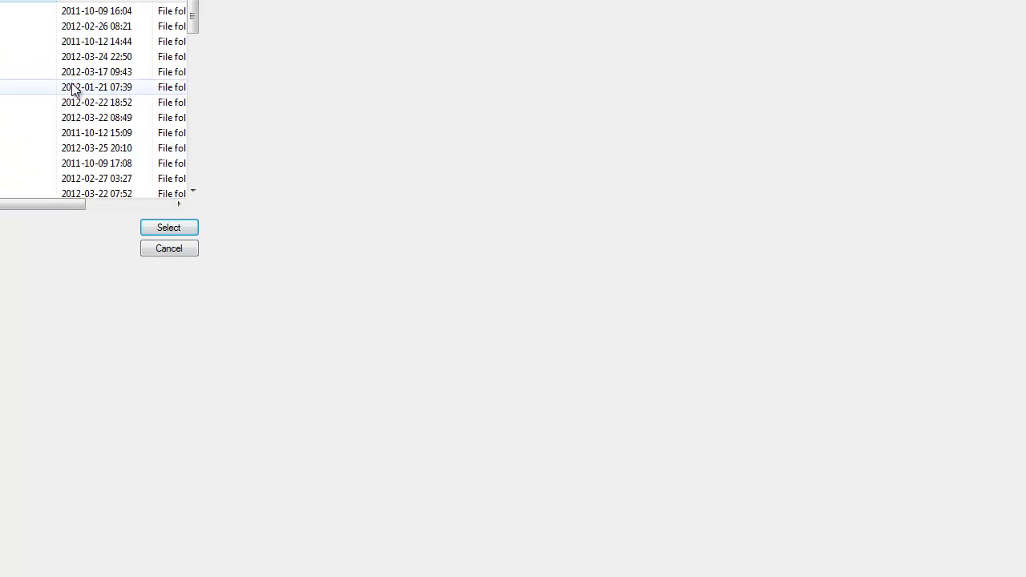
left_click_drag(192, 24, 192, 154)
double_click(96, 56)
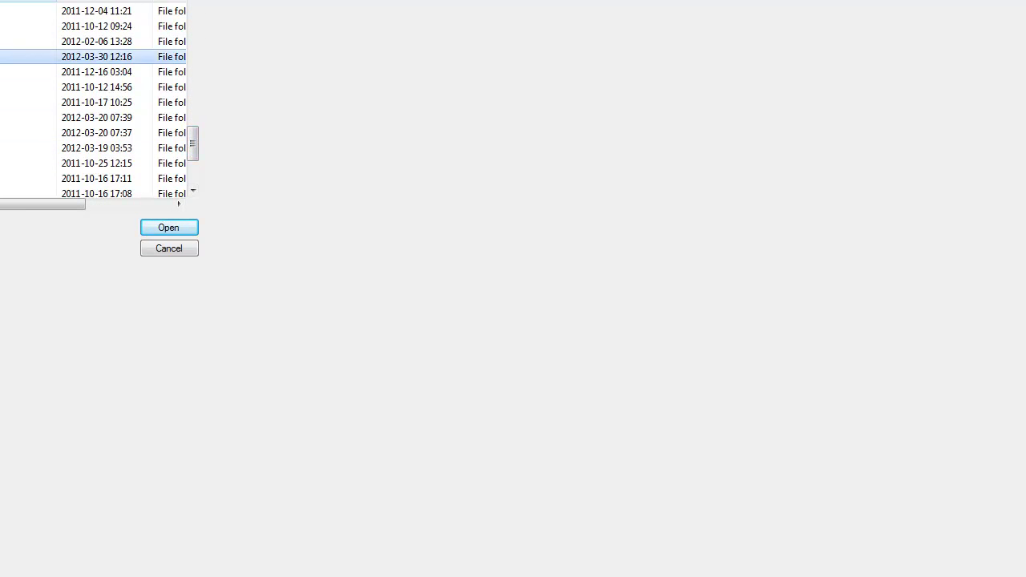
scroll(96, 120, "down", 7)
double_click(16, 178)
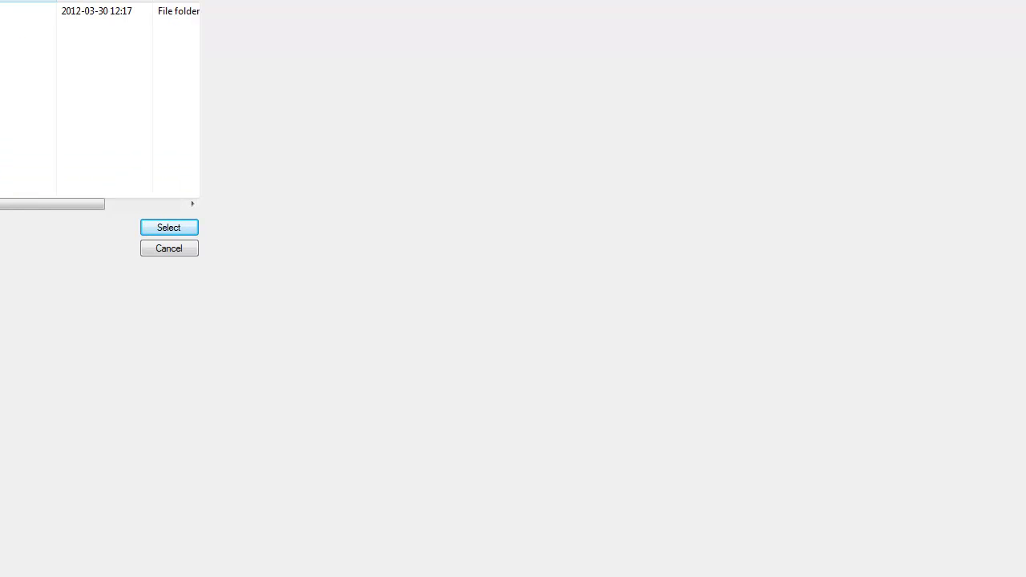
left_click(168, 227)
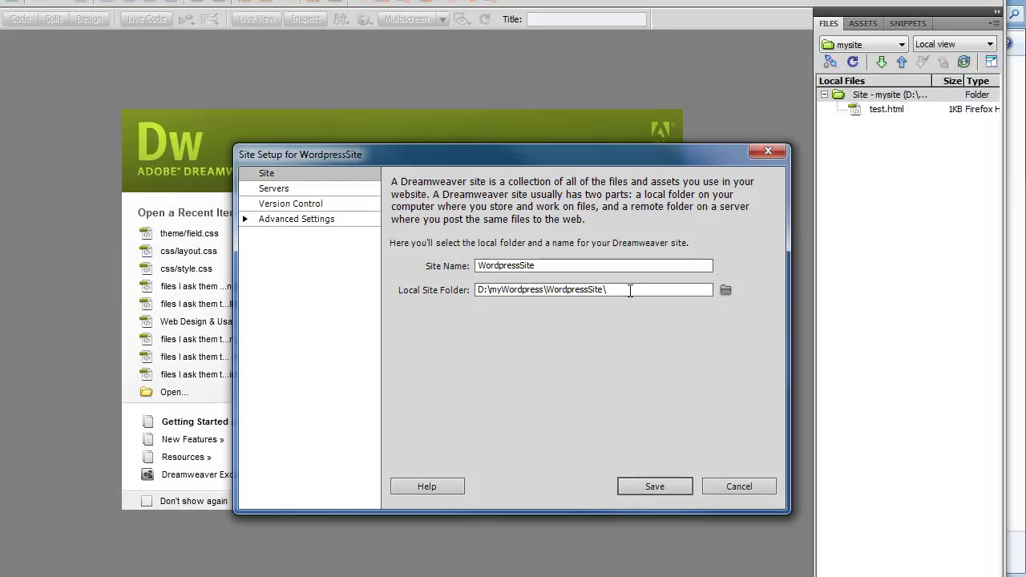
left_click_drag(630, 290, 547, 296)
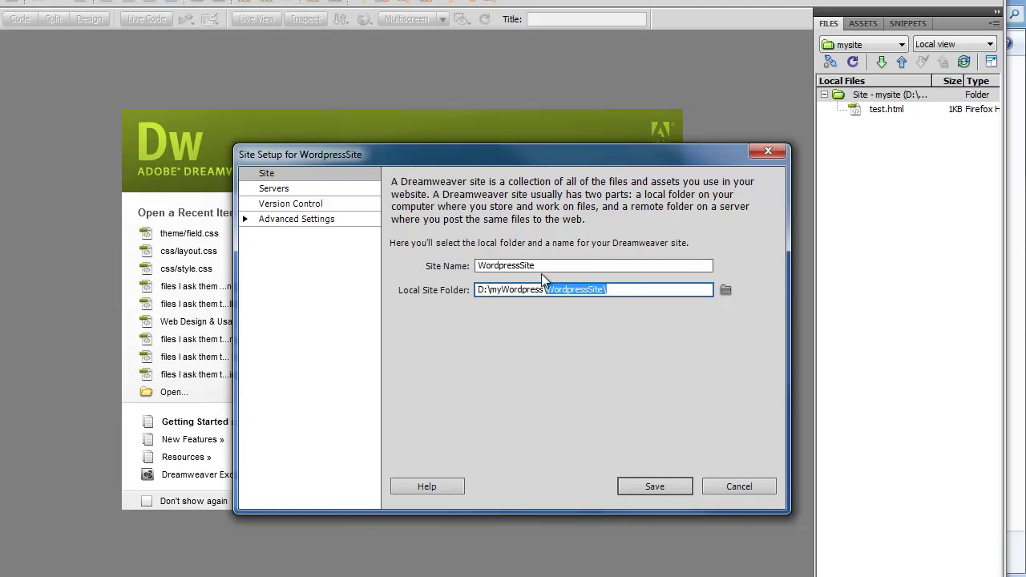
left_click_drag(548, 265, 478, 267)
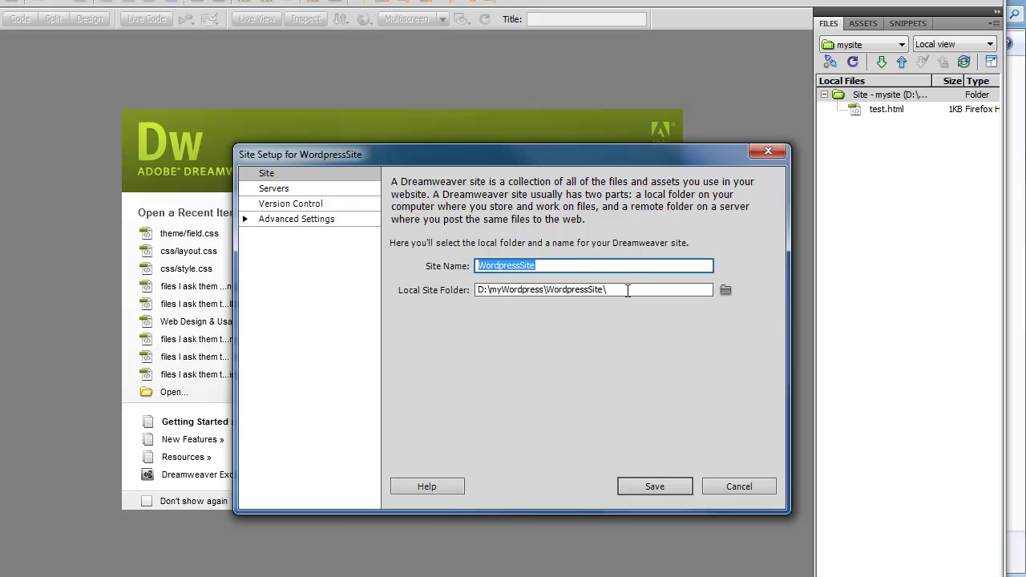
left_click(608, 290)
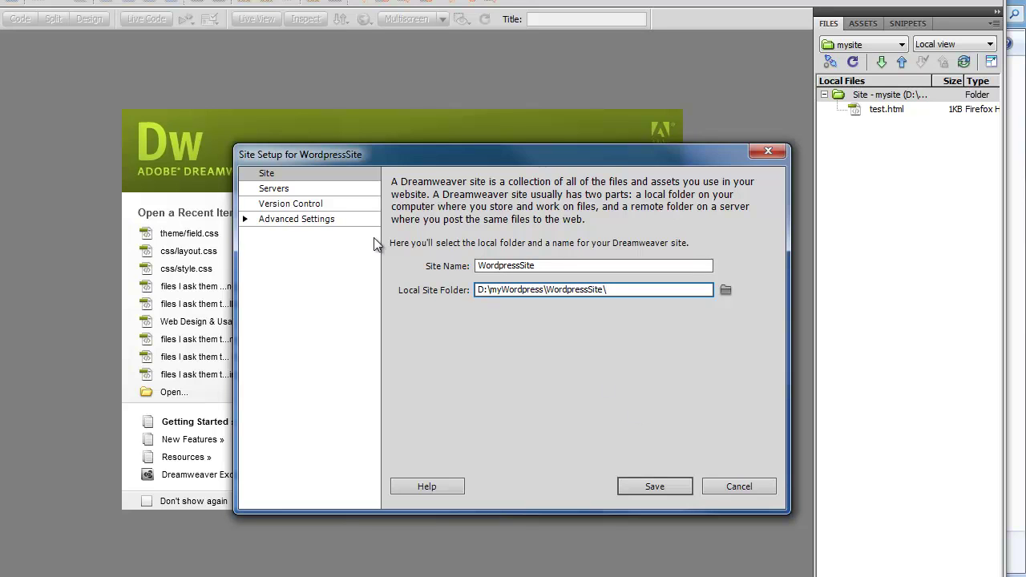
- Add a server named Atlantis using SFTP on port 2244 at atlantis.cse.kau.se
left_click(274, 189)
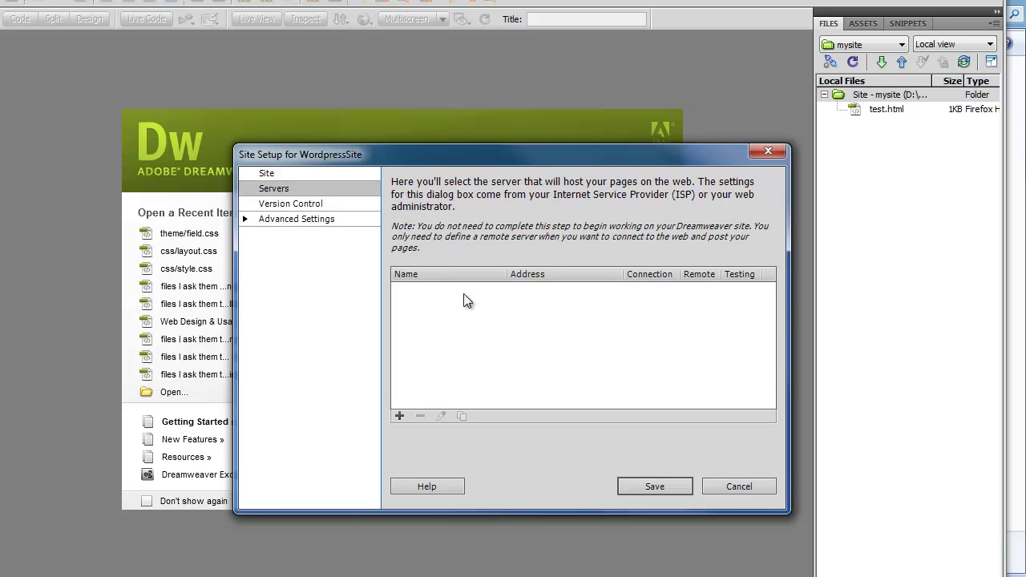
left_click(400, 416)
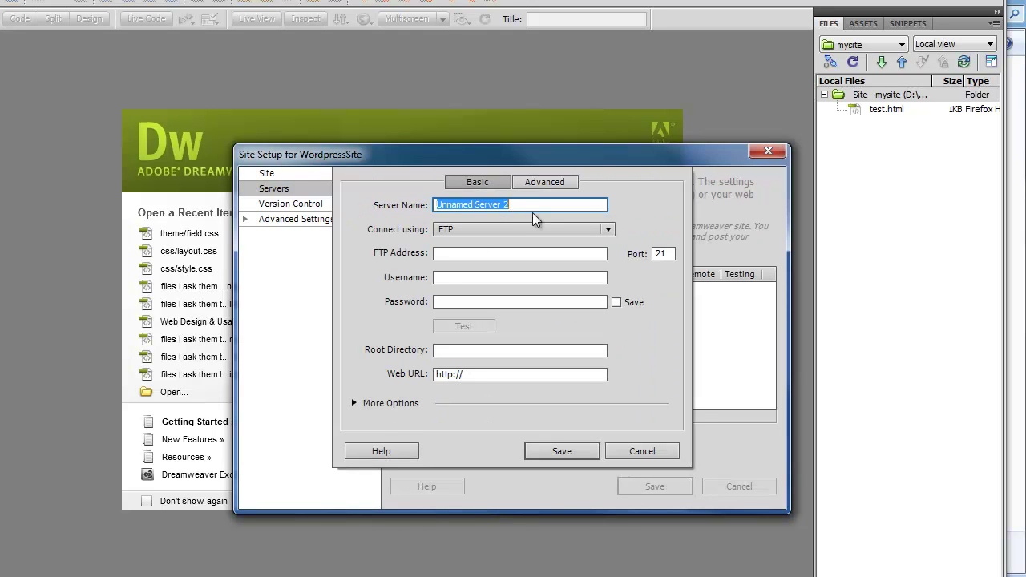
type("A")
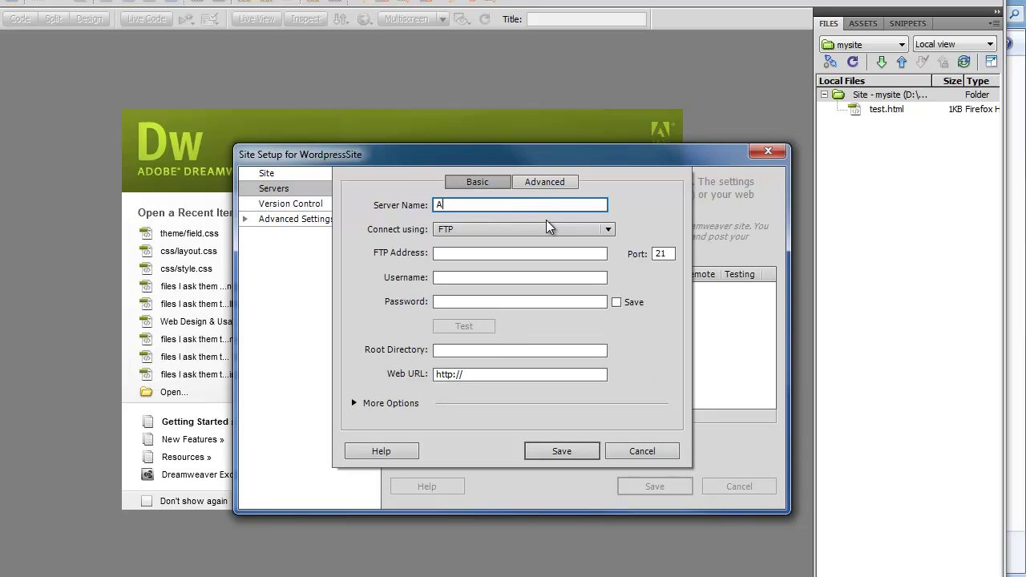
type("tlantis")
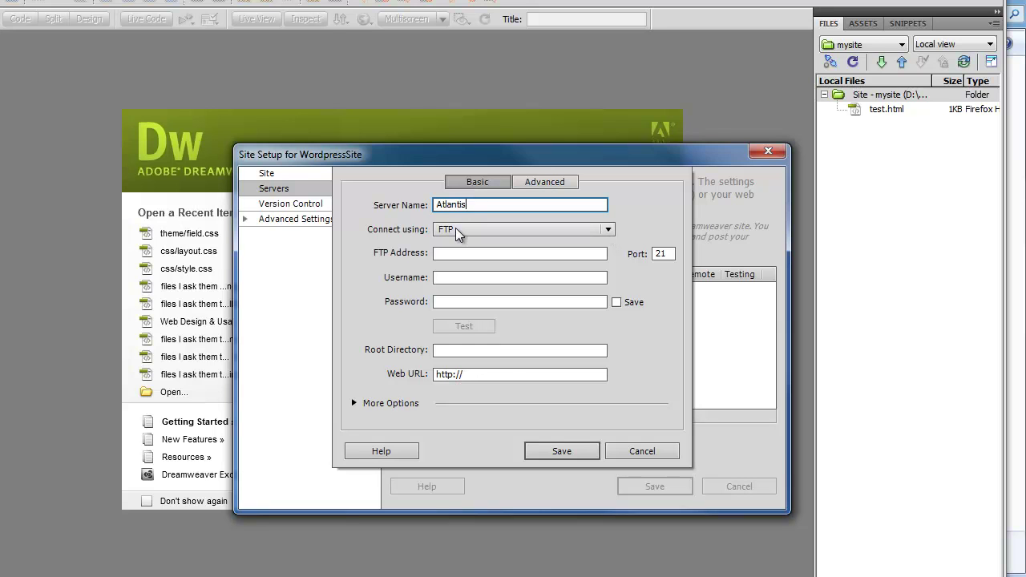
left_click(610, 230)
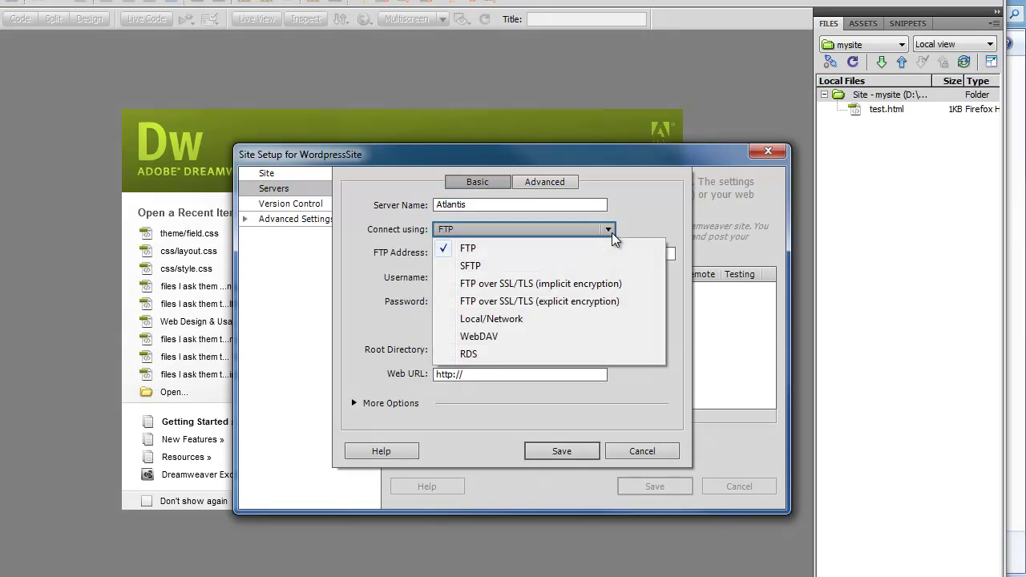
left_click(468, 267)
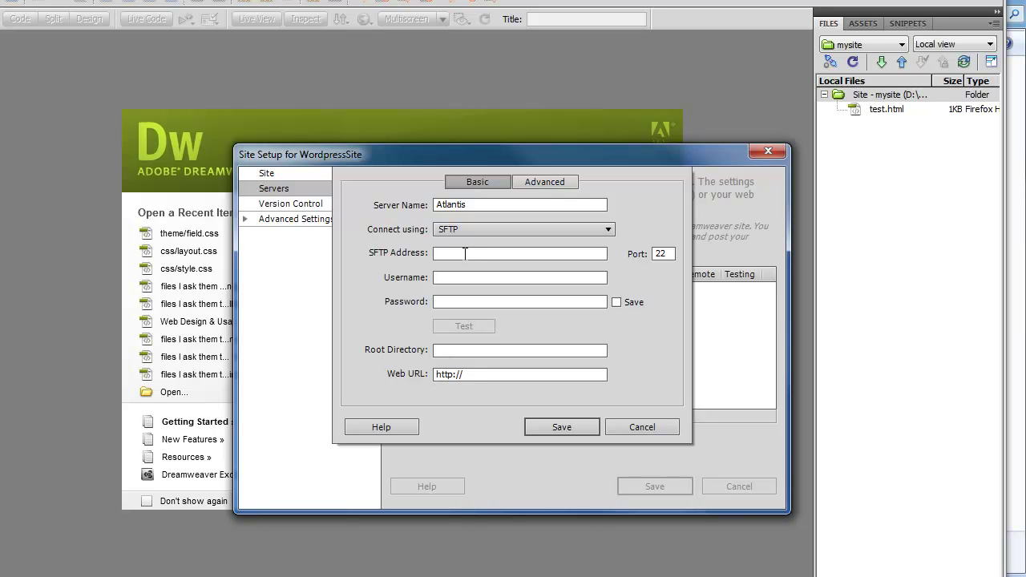
key("Tab")
type("44")
left_click(435, 254)
type("atlantis.cse.kau.se")
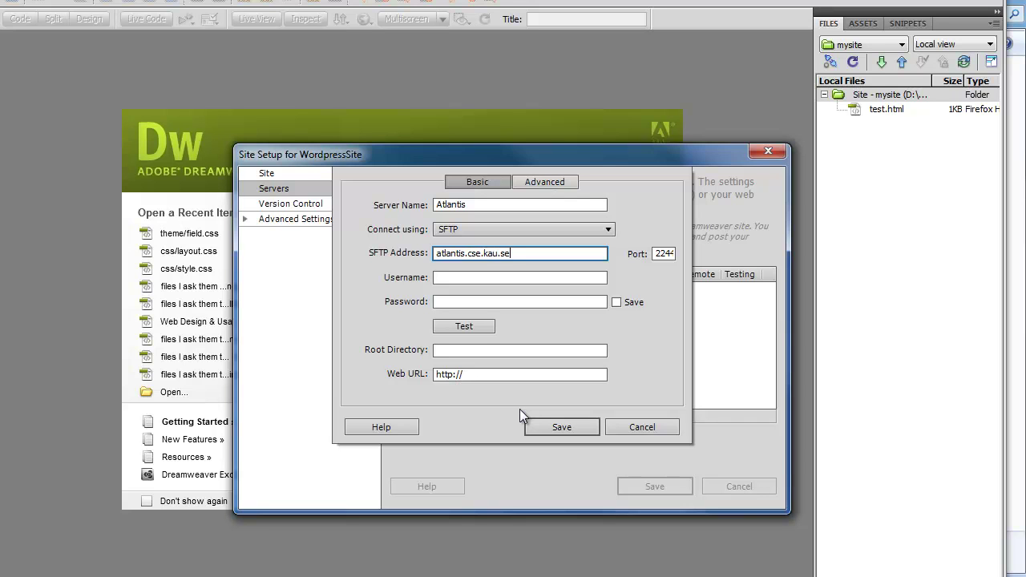
- Enter the account username and password, and set the root directory to public_html
left_click(469, 278)
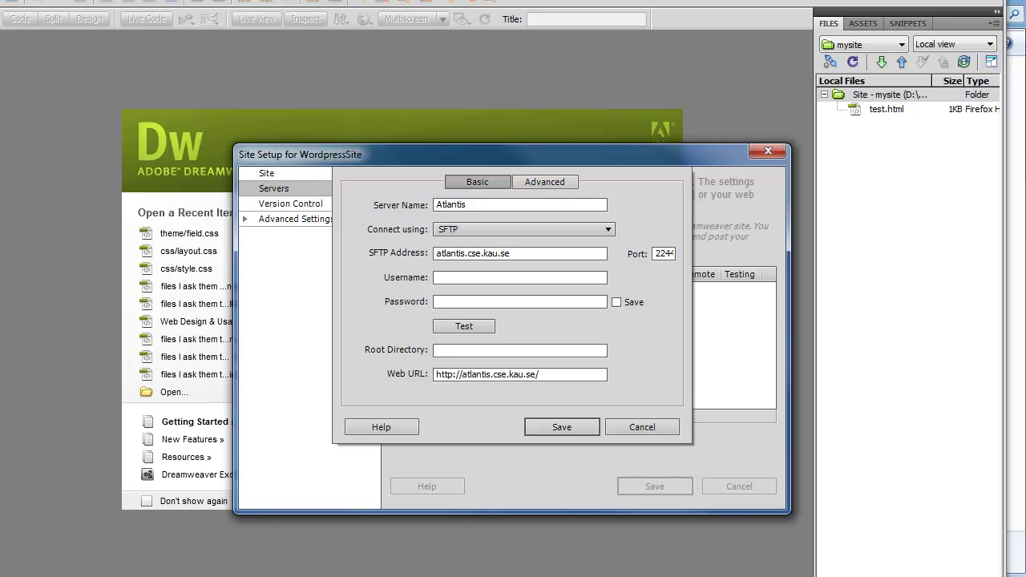
left_click(487, 280)
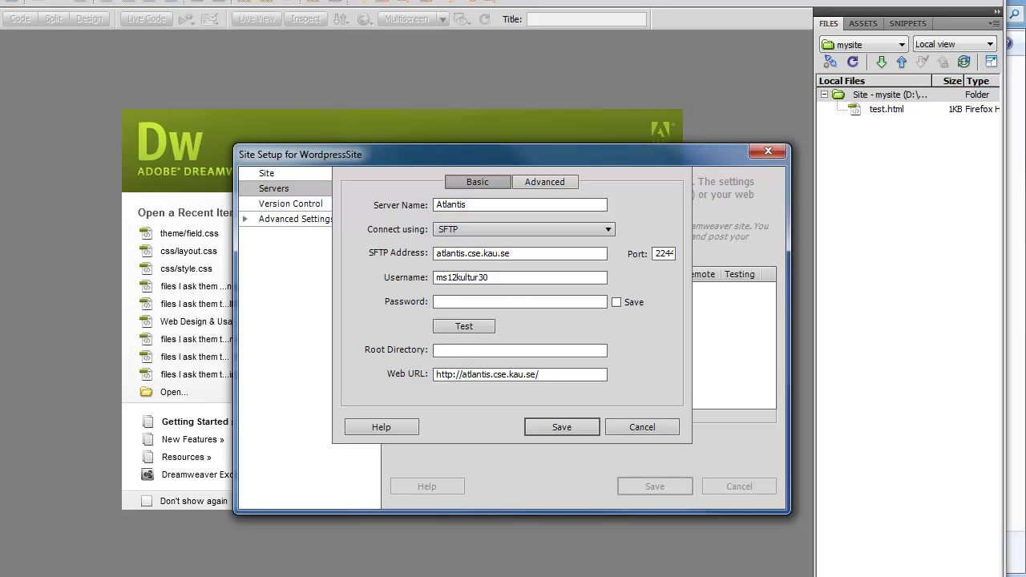
left_click(442, 301)
key("ctrl+v")
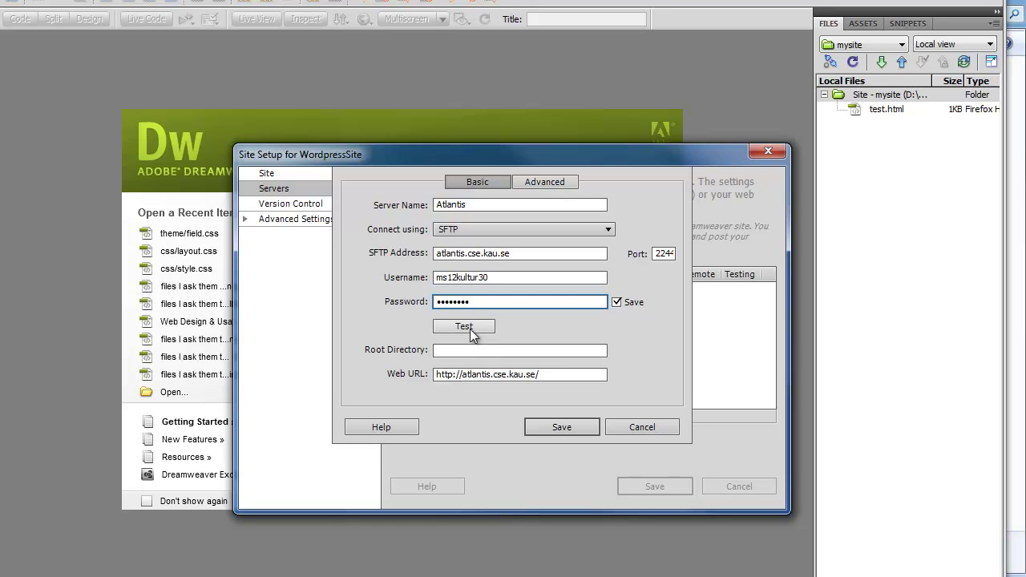
left_click(449, 349)
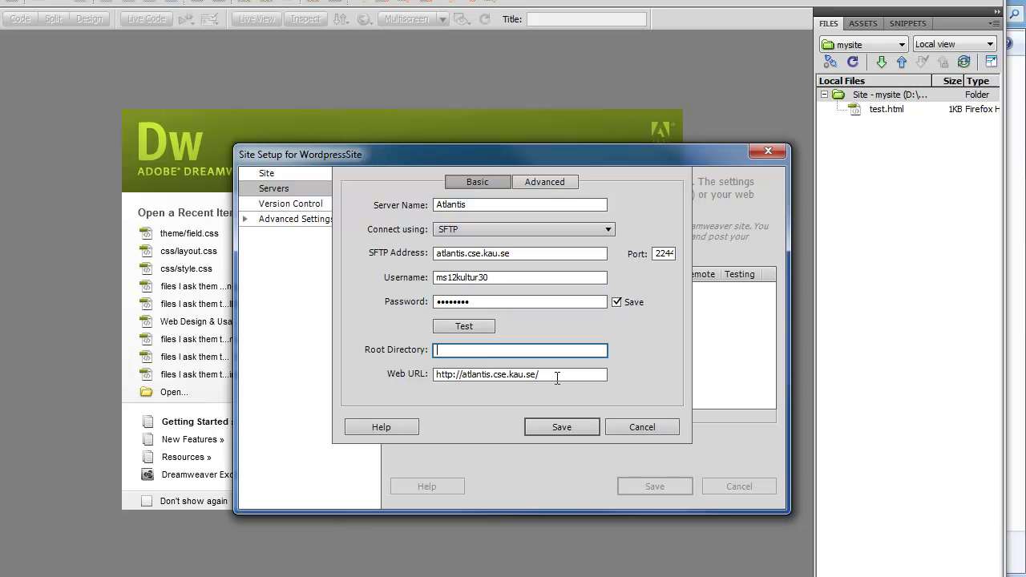
type("public_html")
- Remove public_html/ from the Web URL, test the connection successfully, and save the server
mouse_move(536, 374)
left_mouse_down()
mouse_move(569, 374)
mouse_move(529, 374)
mouse_move(539, 382)
left_mouse_up()
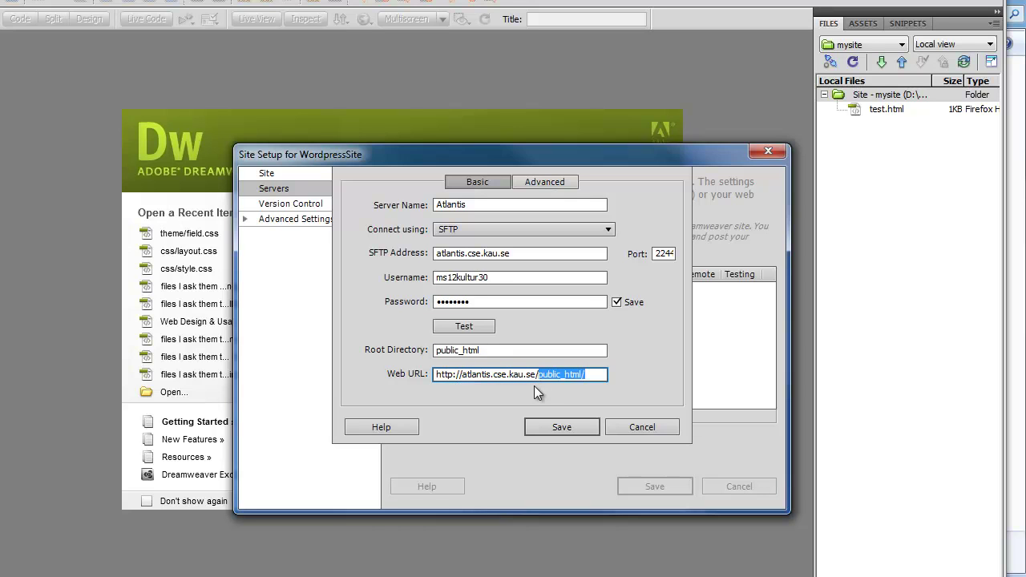
key("BackSpace")
left_click(464, 326)
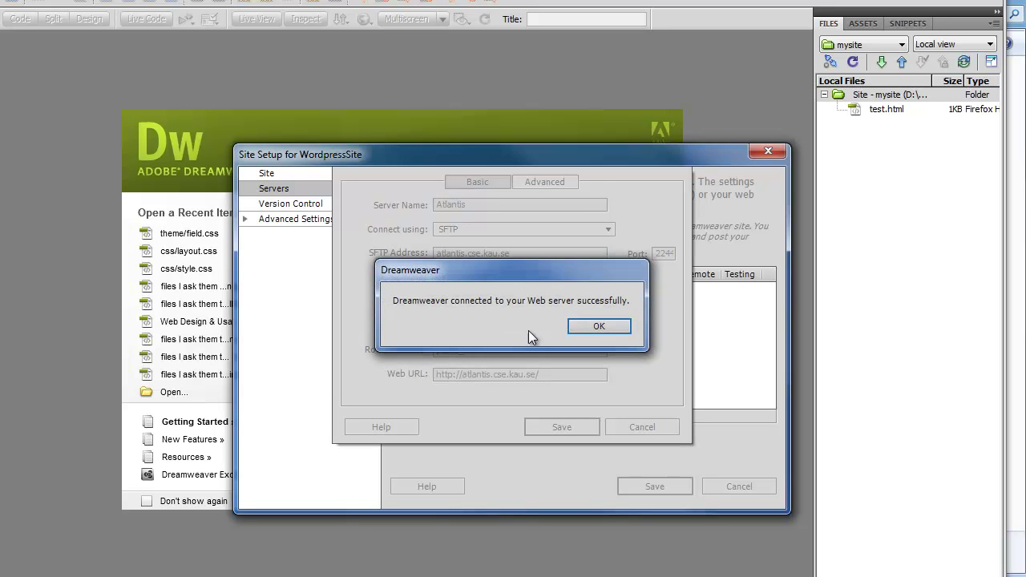
left_click(604, 325)
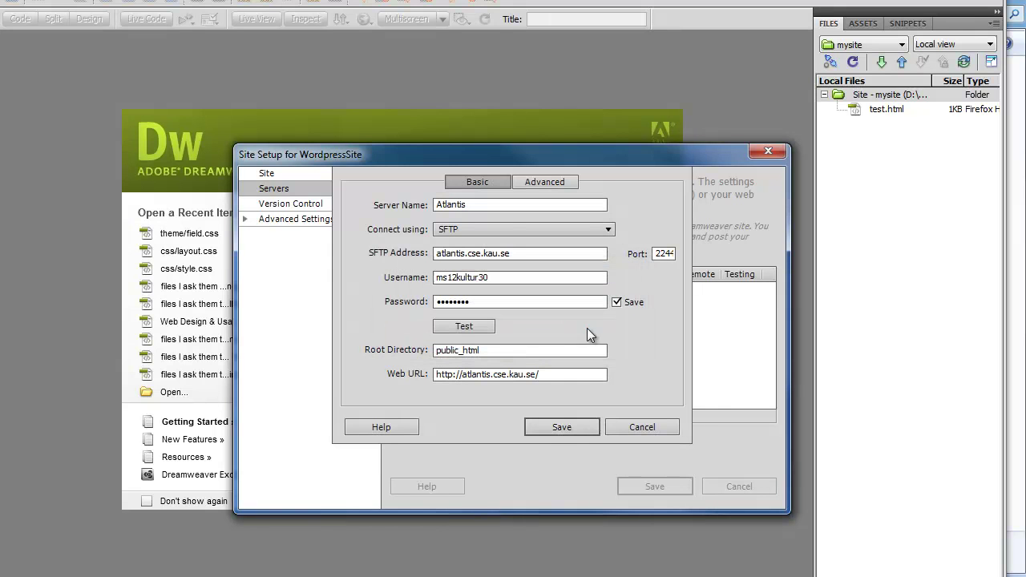
left_click(558, 428)
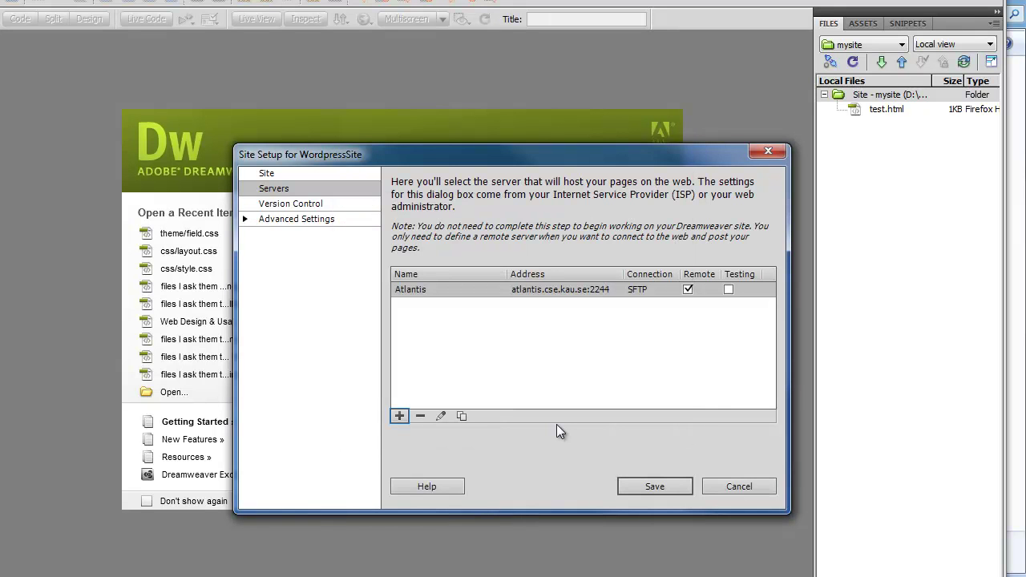
- Save the Site Setup to create WordpressSite with its wordpress folder
left_click(656, 486)
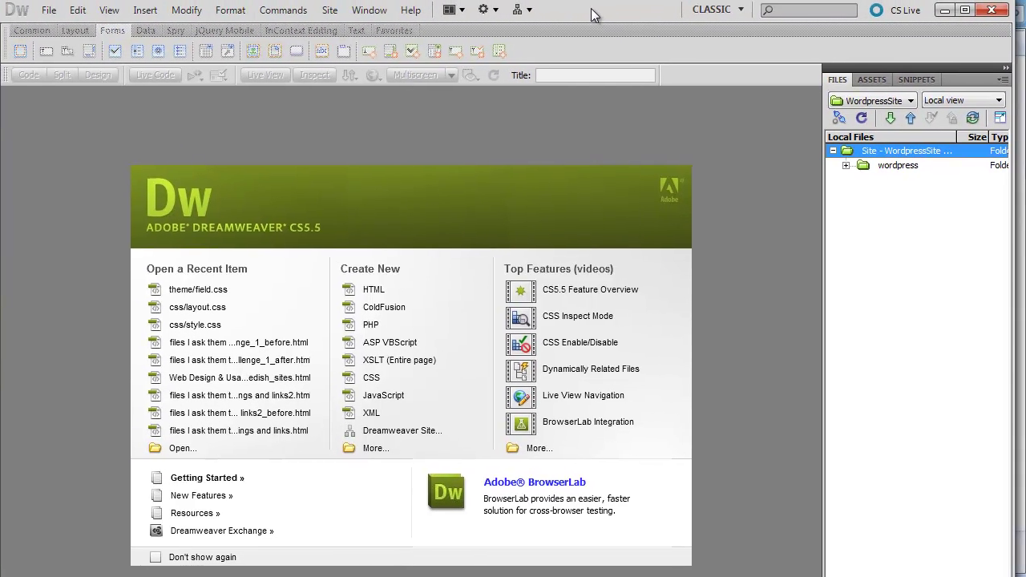
- Cancel an accidental New Site setup and open Manage Sites showing mysite and WordpressSite
left_click(329, 11)
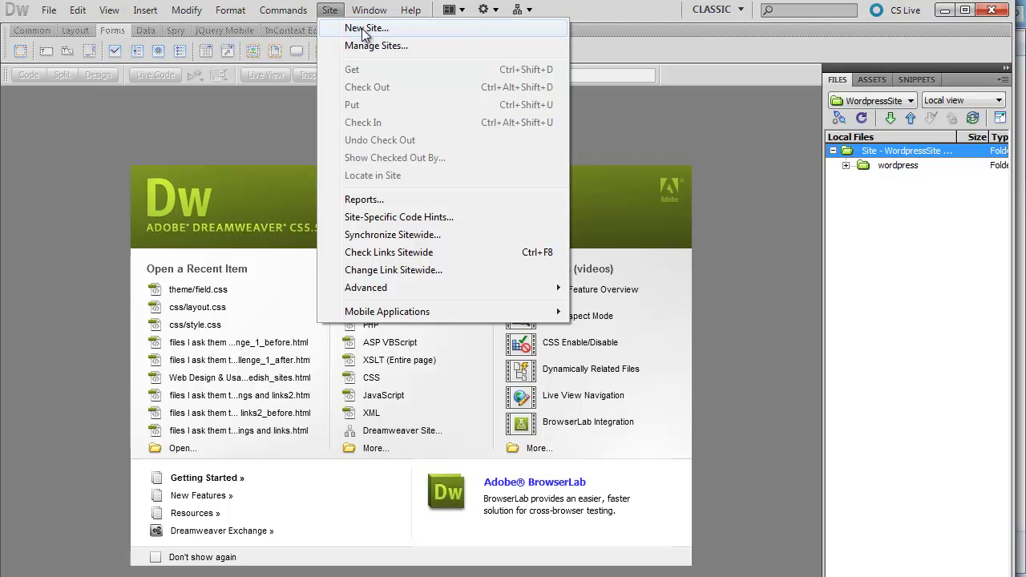
left_click(365, 29)
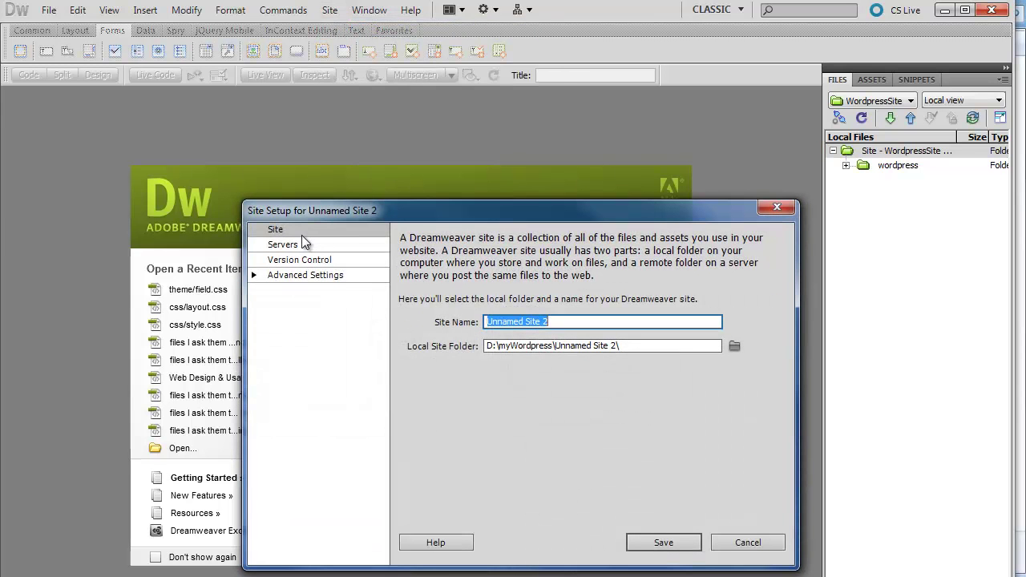
left_click(749, 545)
left_click(329, 10)
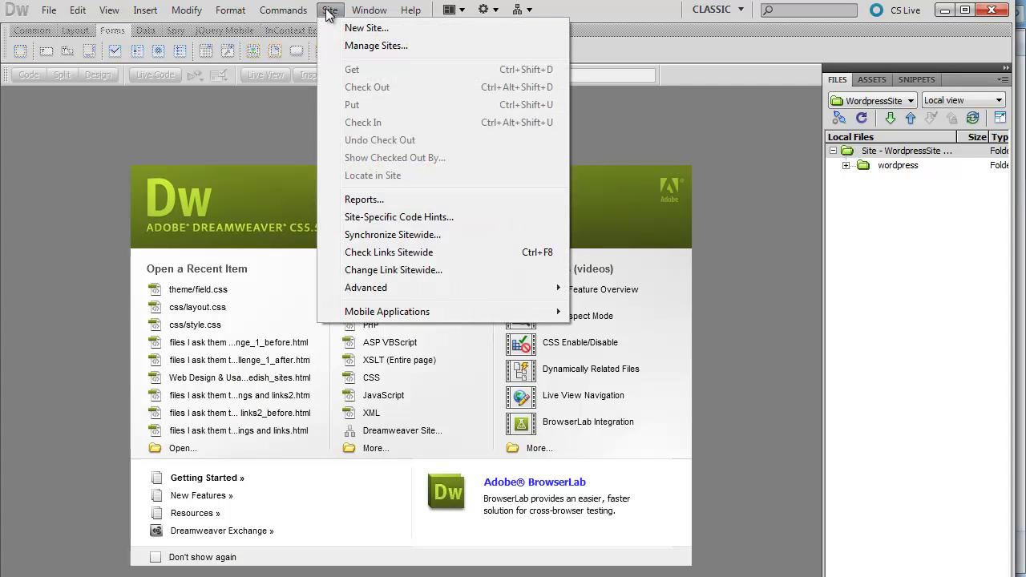
left_click(353, 47)
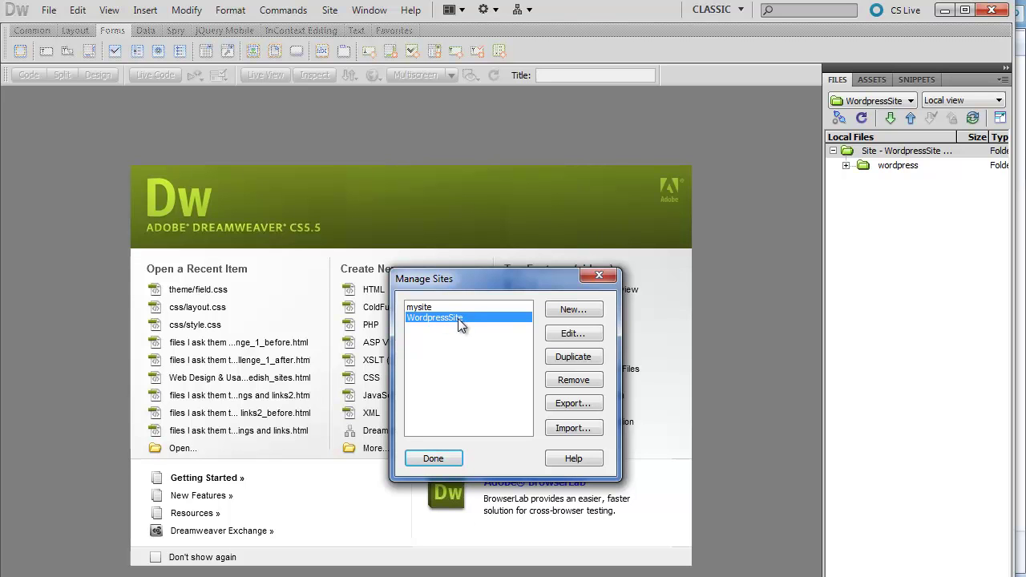
- Edit WordpressSite, successfully test the Atlantis server, and close all dialogs without changes
left_click(574, 335)
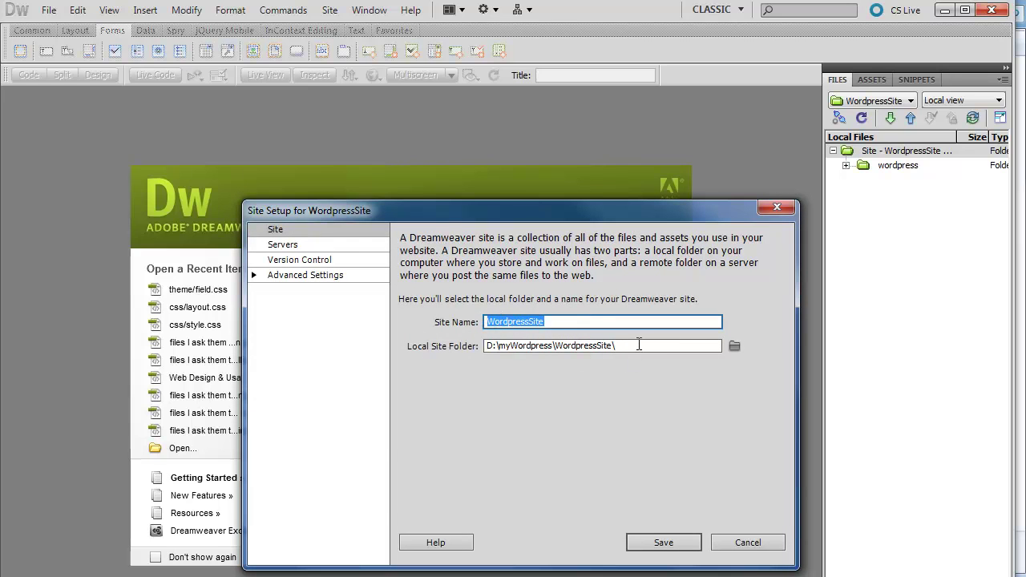
left_click_drag(639, 345, 486, 347)
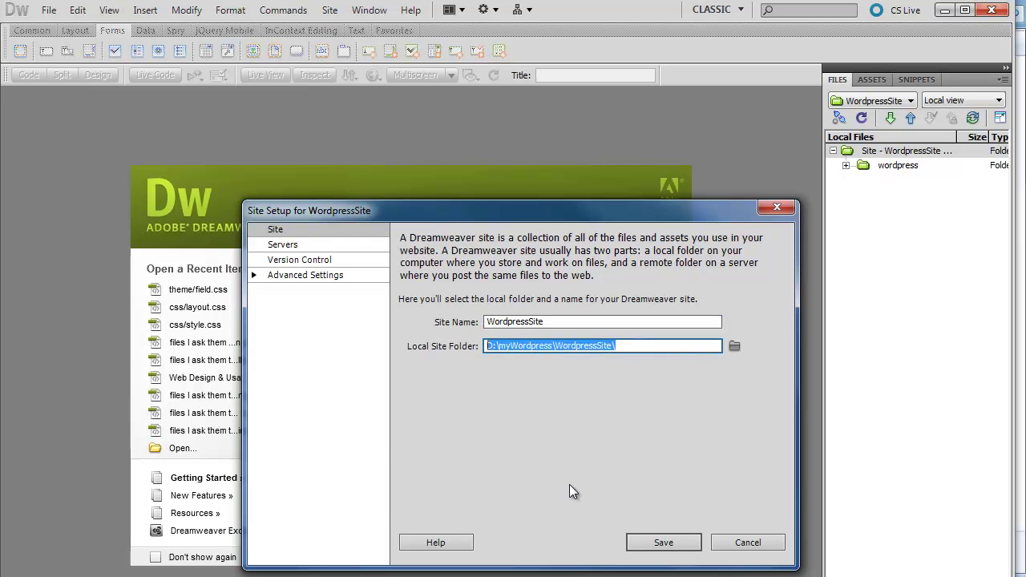
left_click(297, 246)
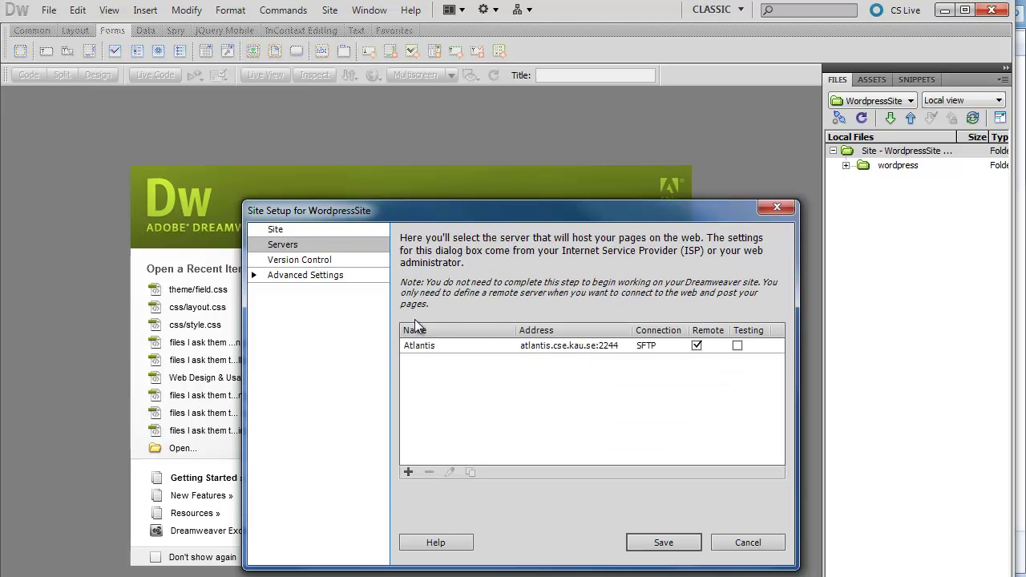
double_click(541, 346)
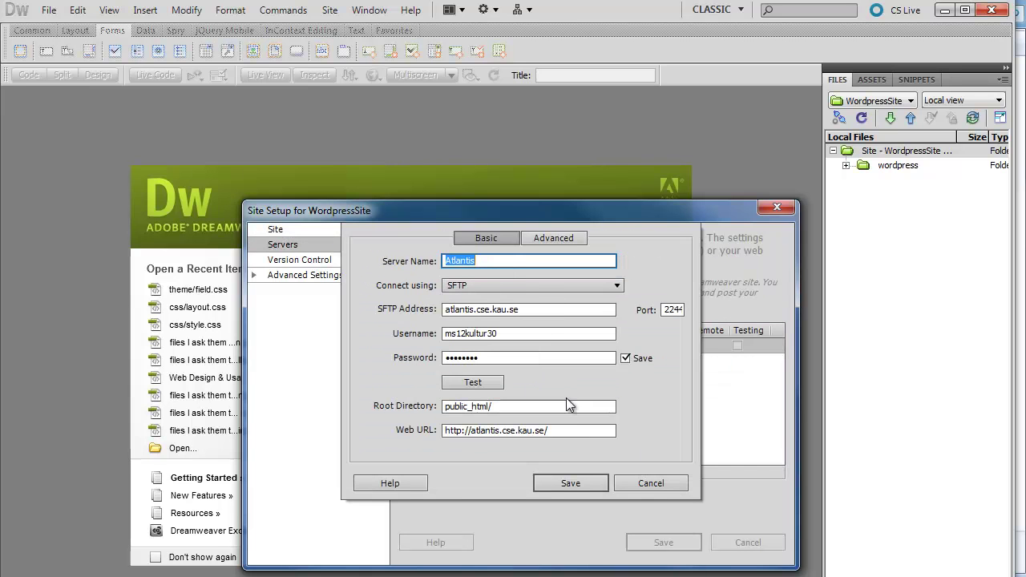
left_click(472, 382)
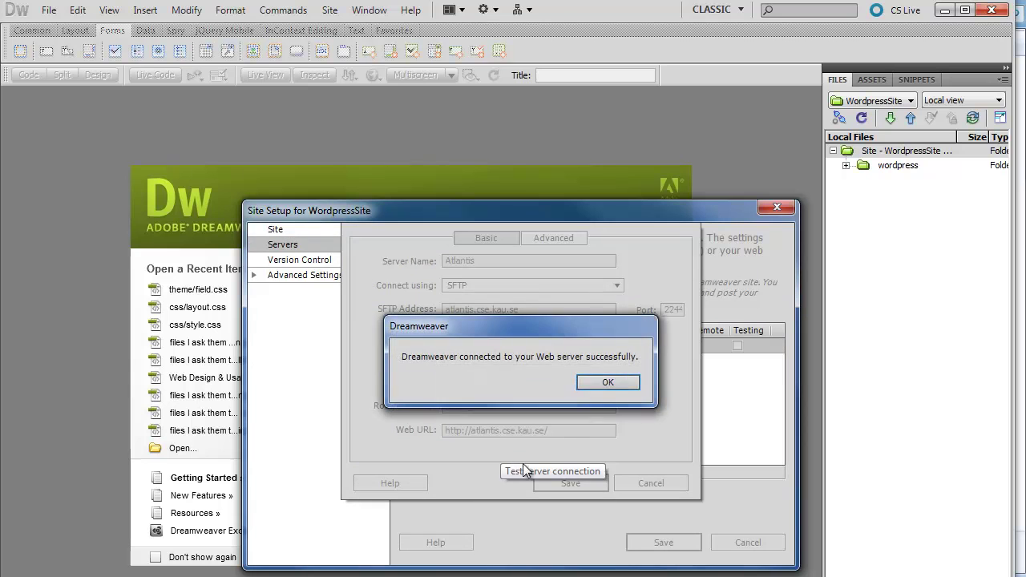
left_click(606, 387)
left_click(648, 482)
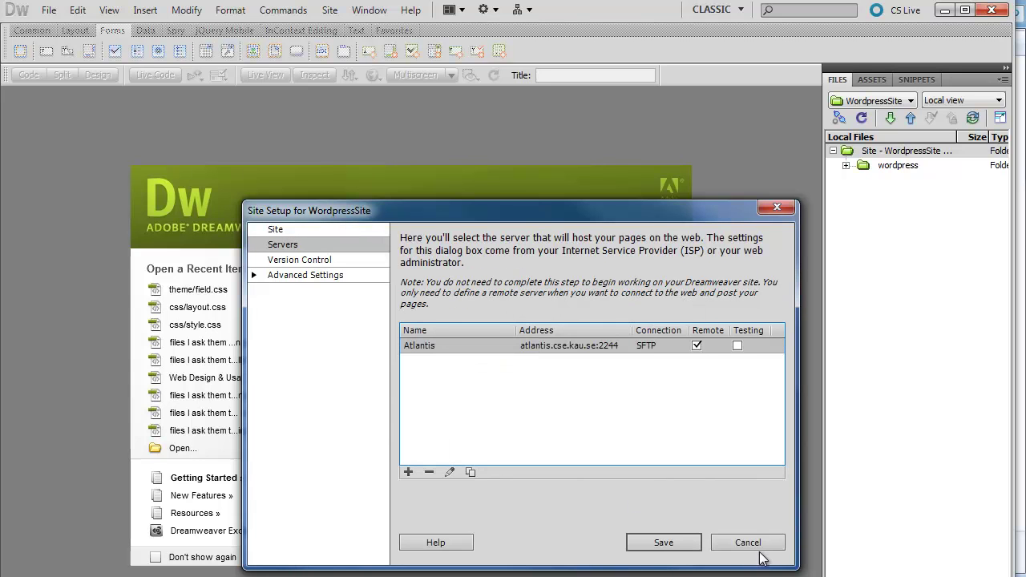
left_click(762, 545)
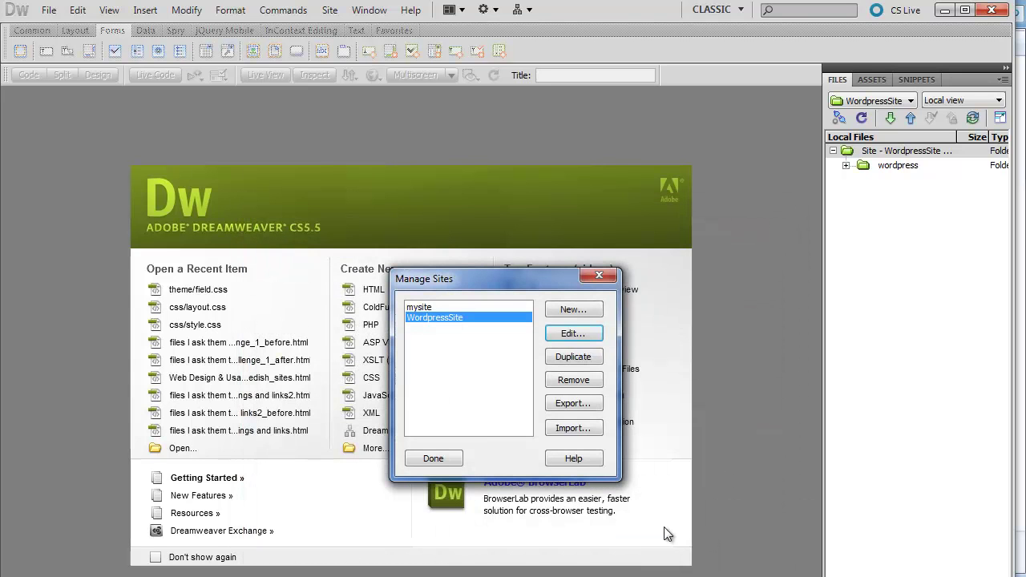
left_click(433, 459)
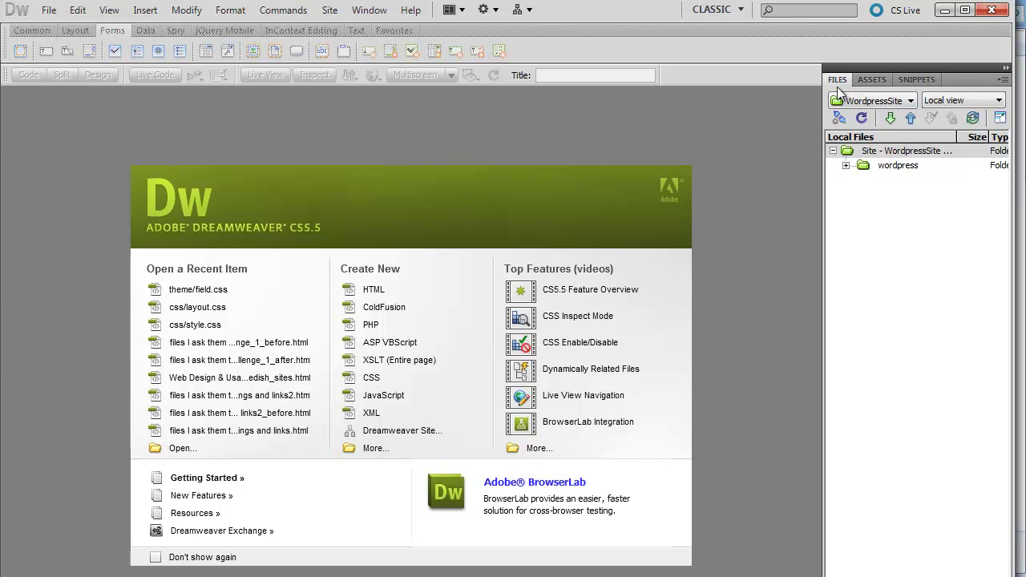
left_click(1005, 81)
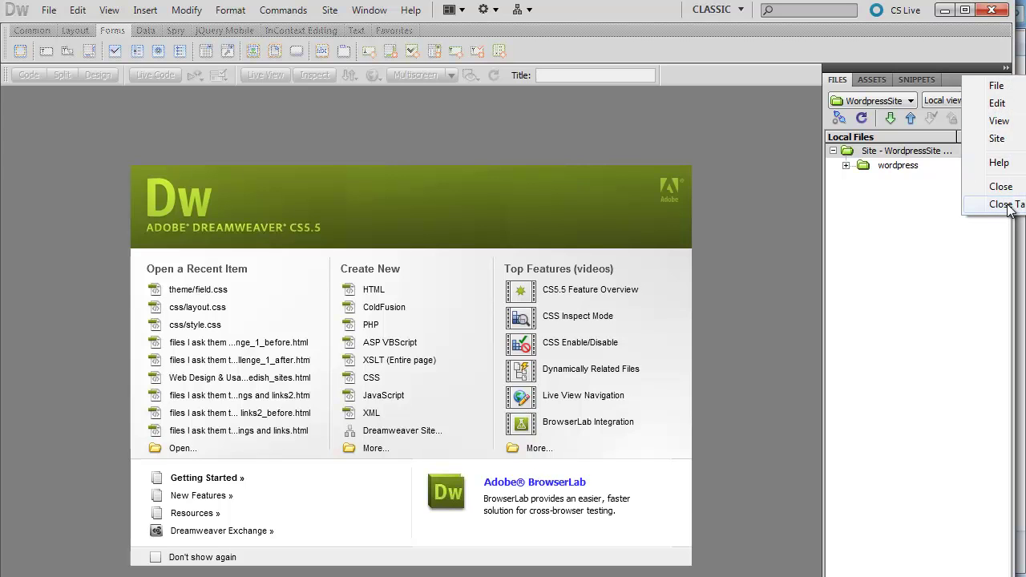
left_click(1002, 204)
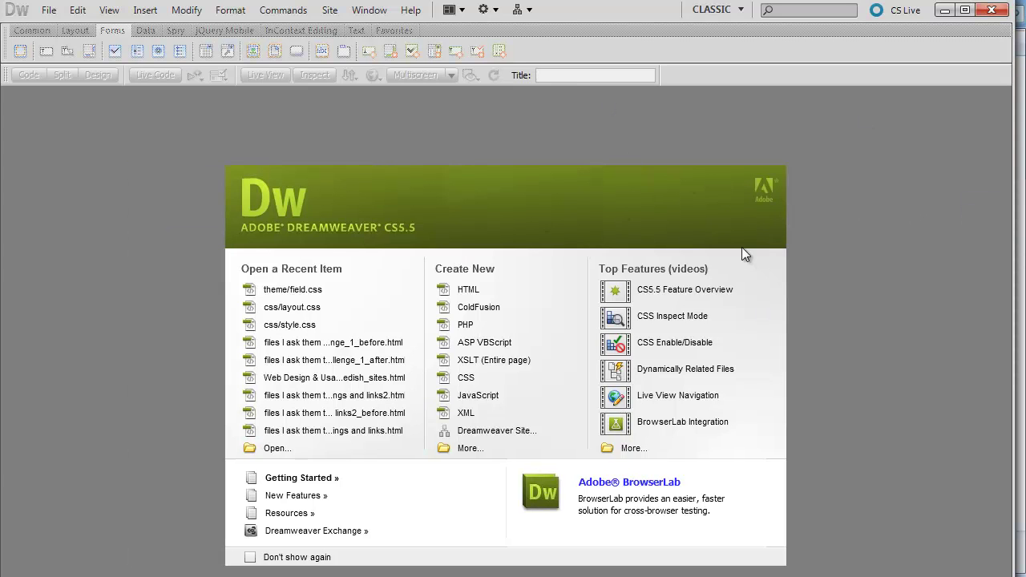
left_click_drag(624, 10, 630, 15)
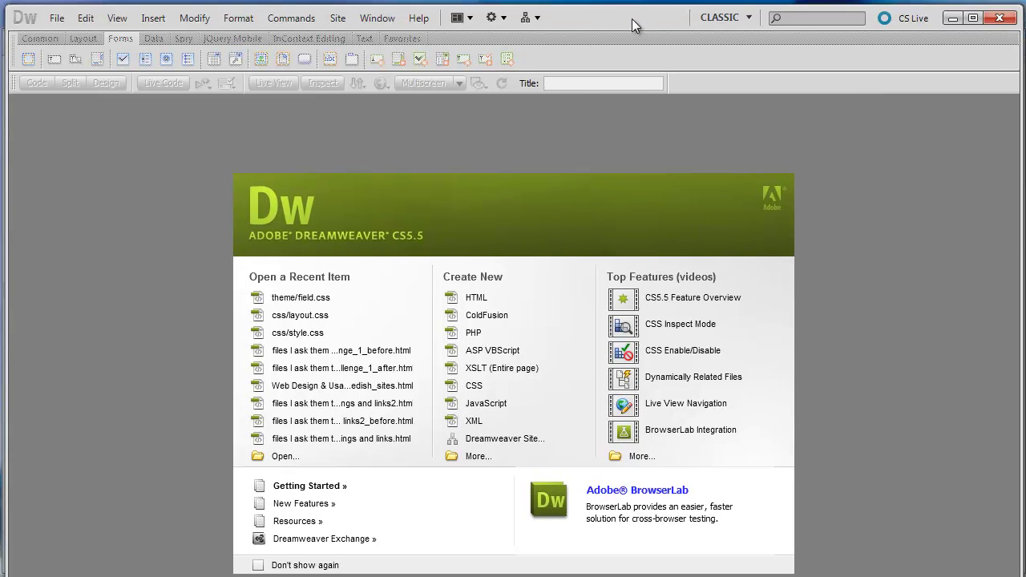
left_click(375, 15)
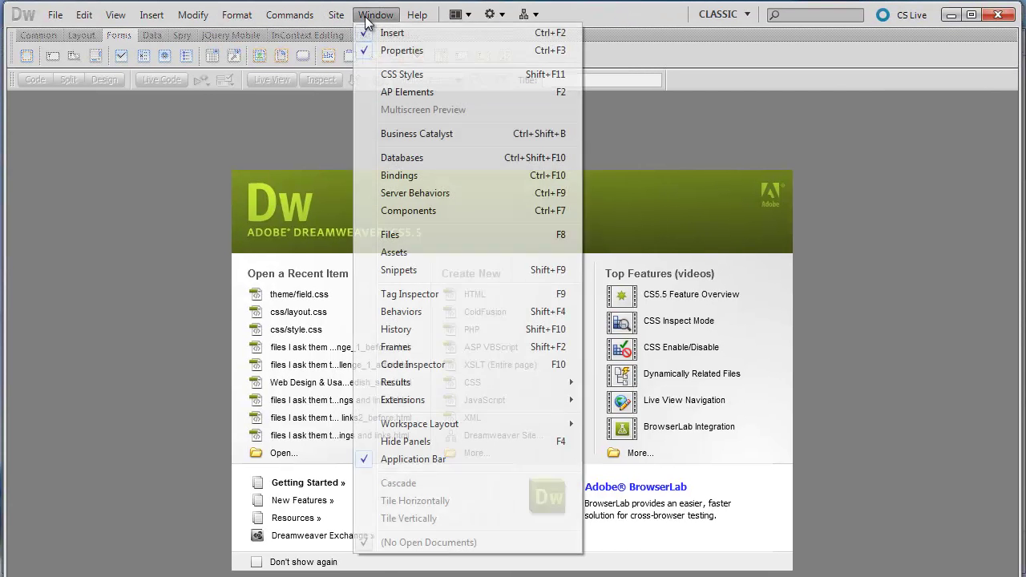
left_click(400, 234)
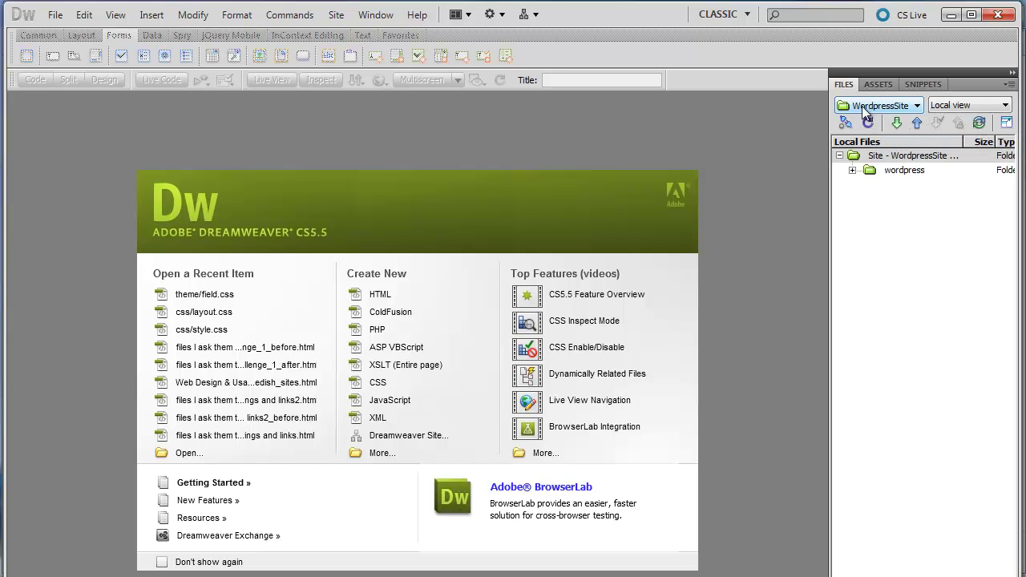
- Show the WordpressSite files in the Files panel and select its wordpress folder
left_click(915, 105)
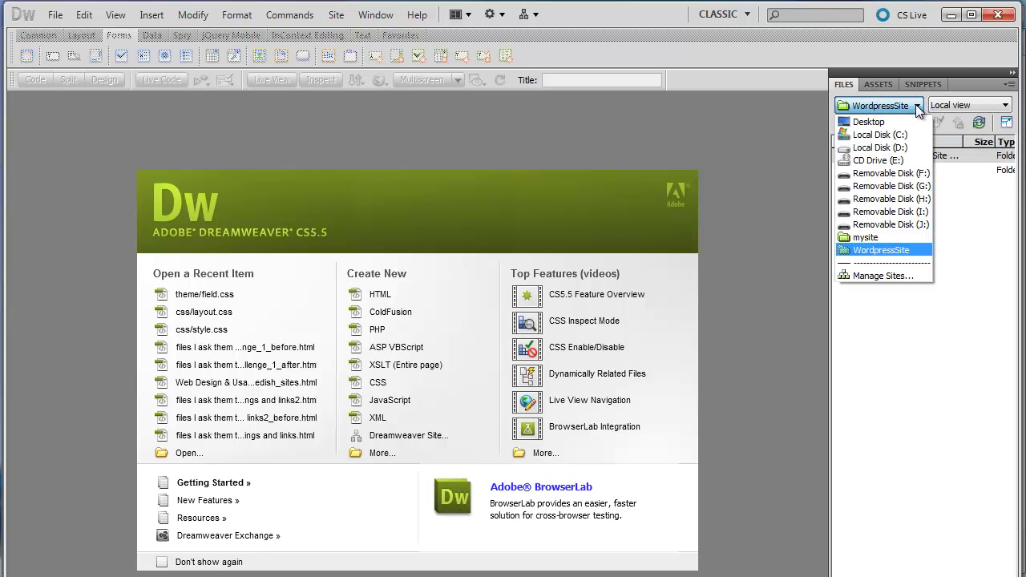
left_click(884, 250)
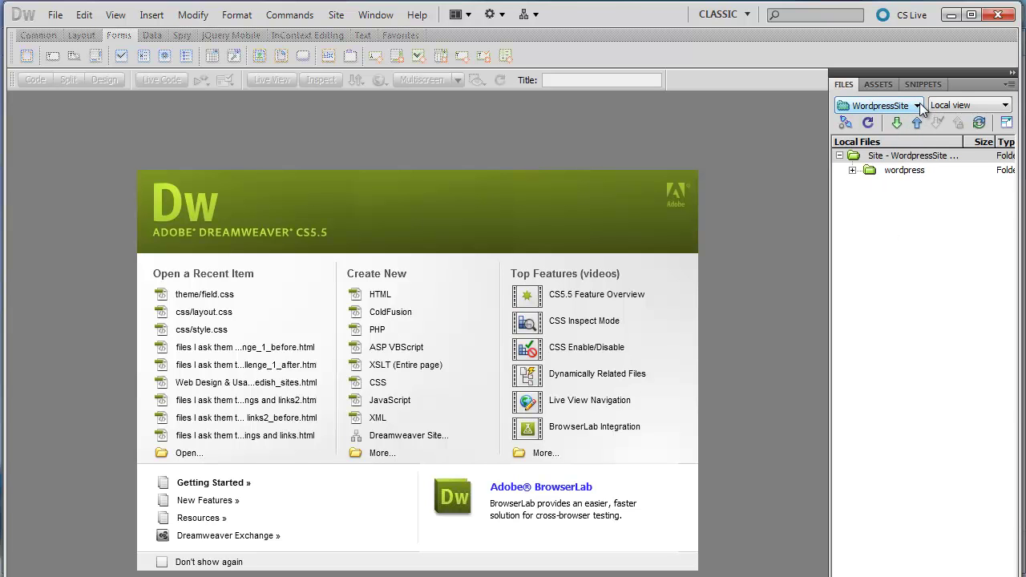
left_click(903, 172)
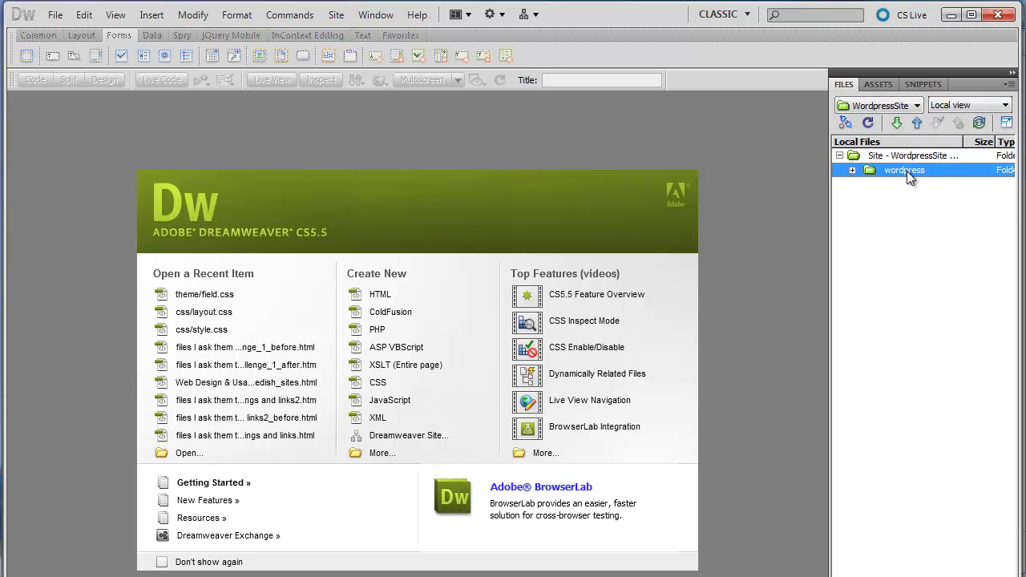
left_click(901, 156)
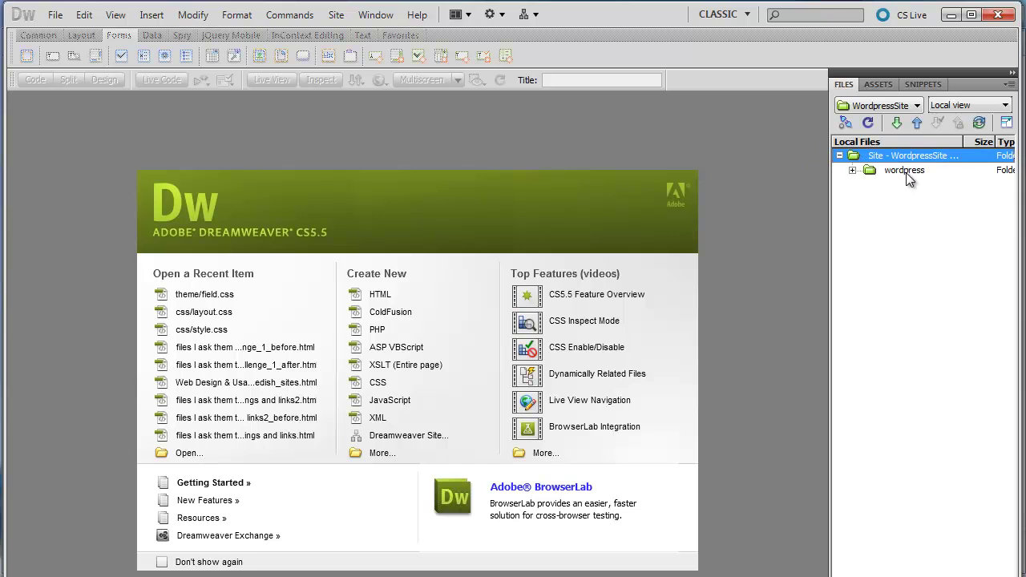
left_click(905, 173)
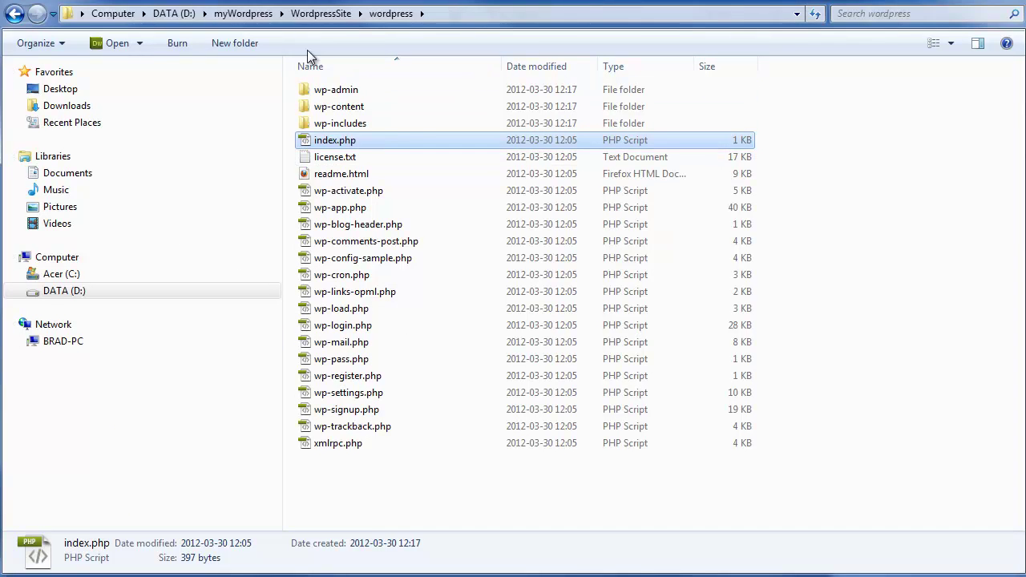
- In Explorer, go from myWordpress into WordpressSite\wordpress, then return to Dreamweaver
left_click(310, 16)
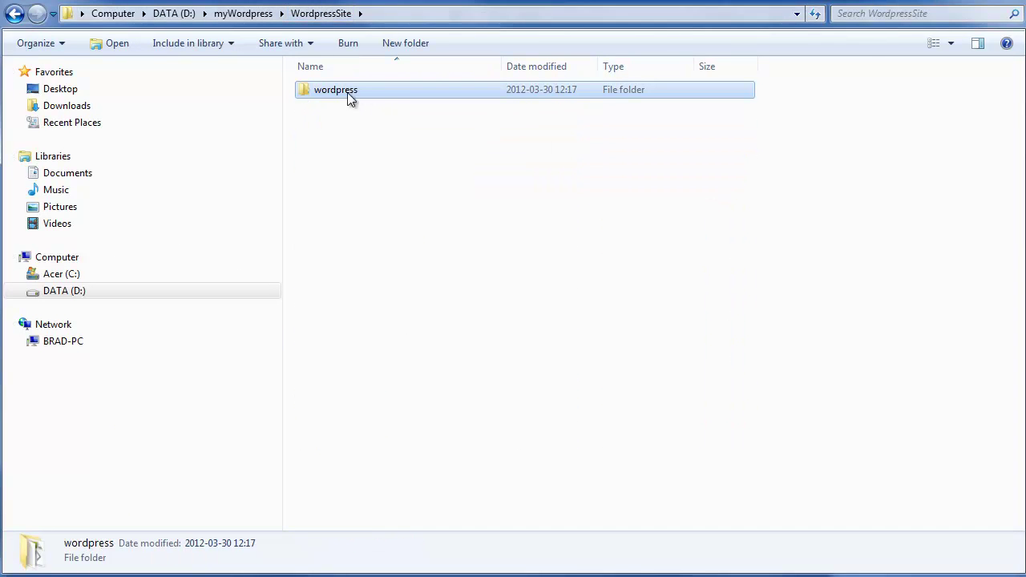
left_click(264, 14)
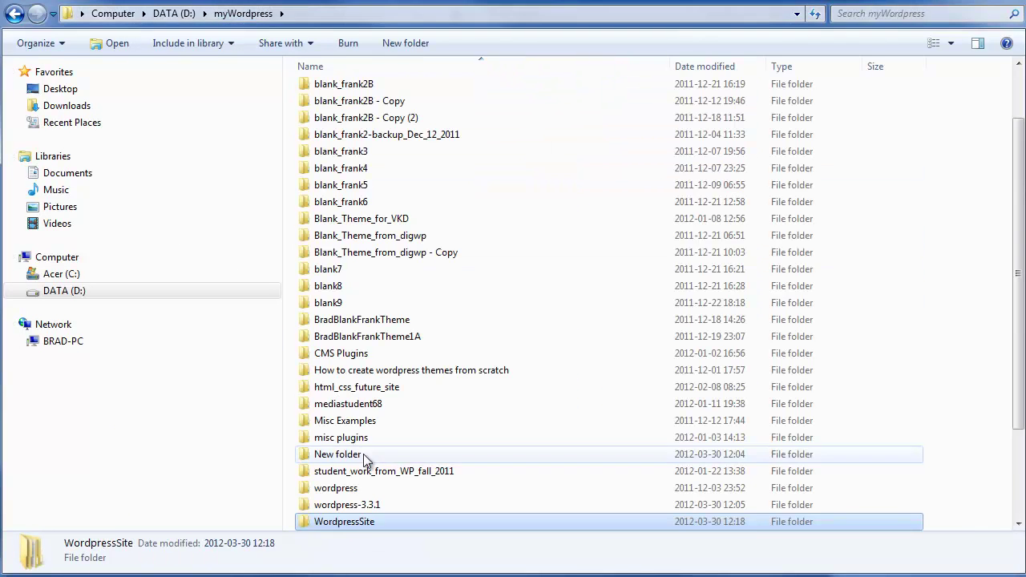
key("Up")
key("Down")
double_click(356, 523)
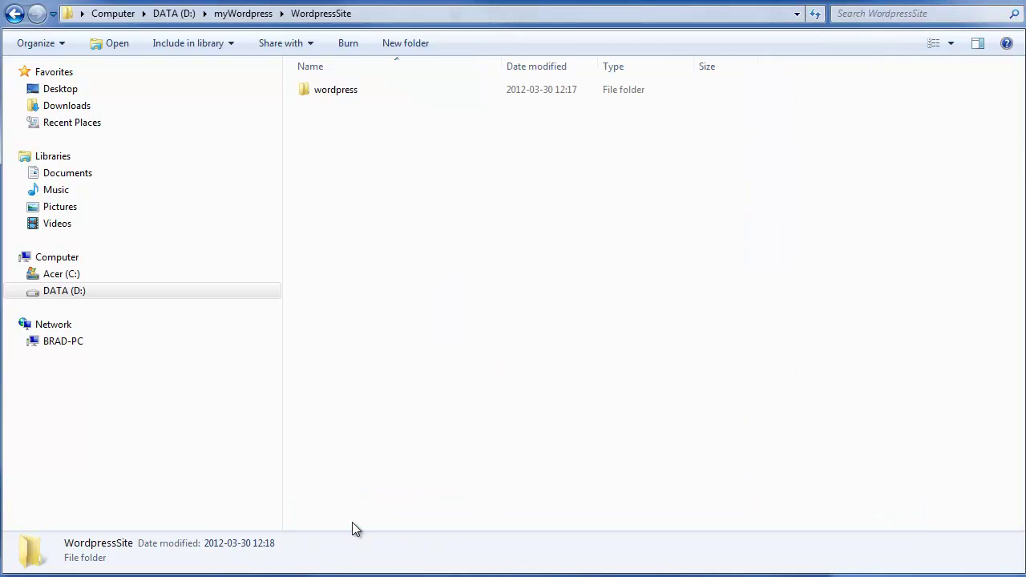
left_click(345, 92)
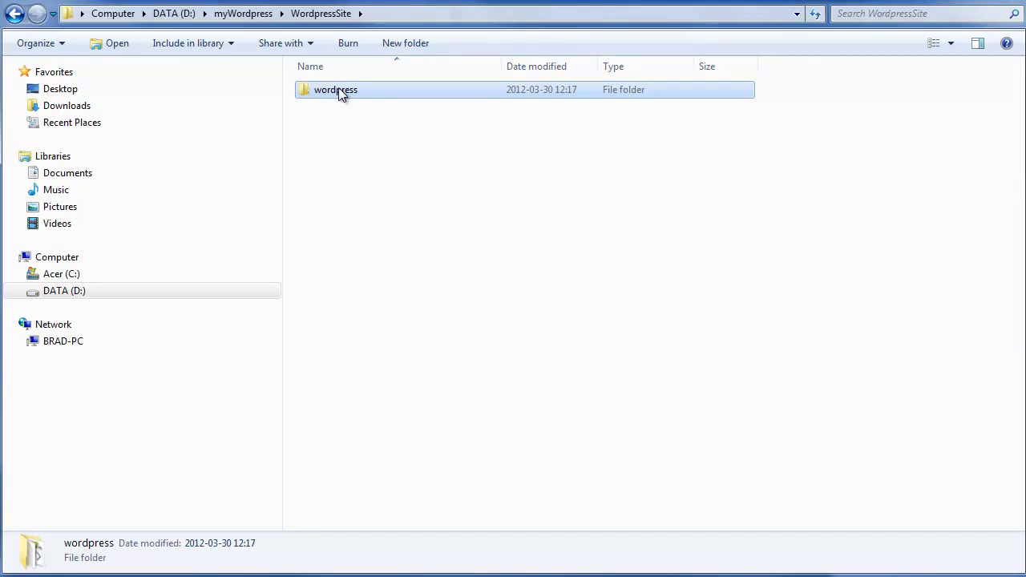
double_click(338, 90)
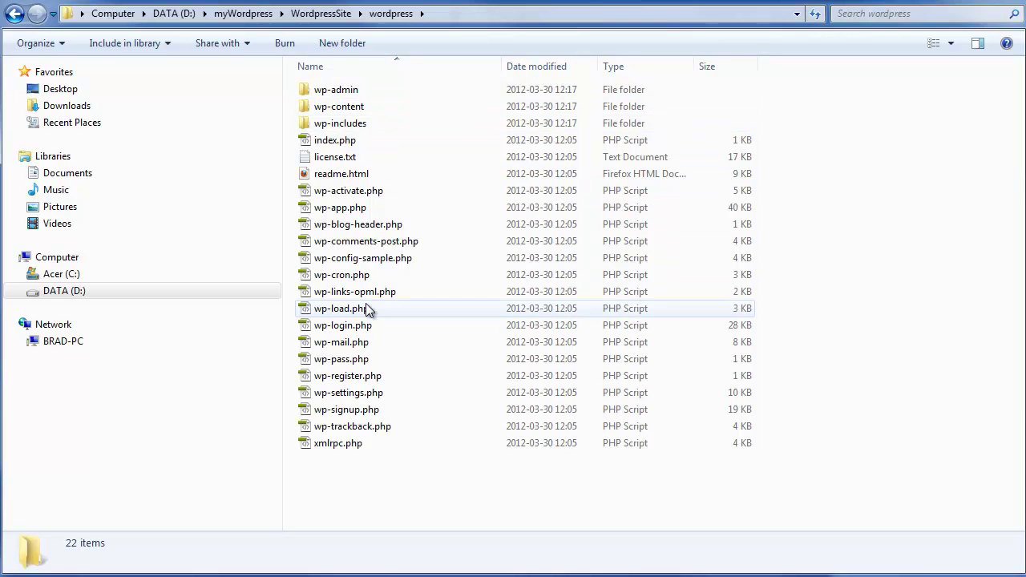
mouse_move(353, 113)
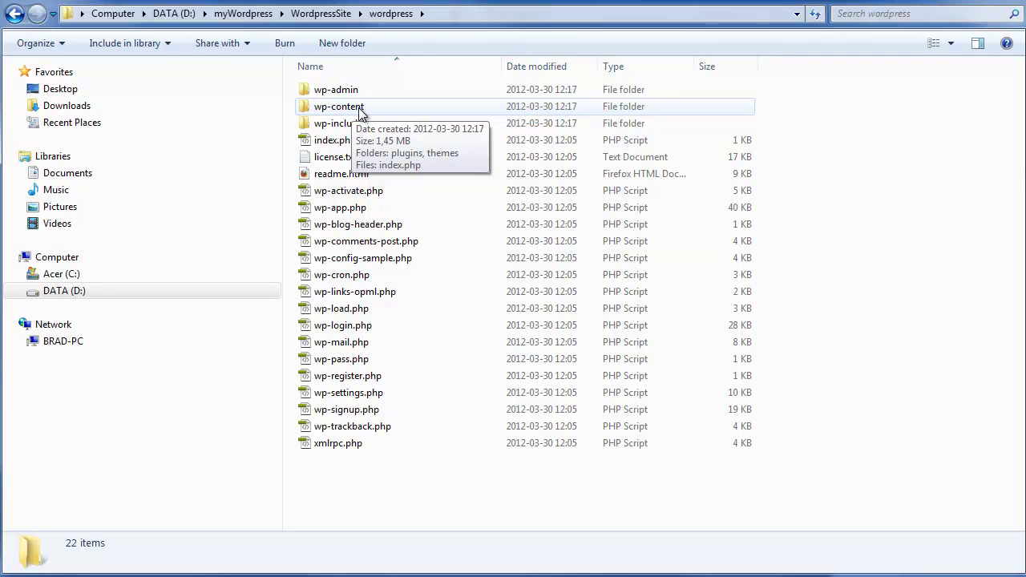
key("alt+Tab")
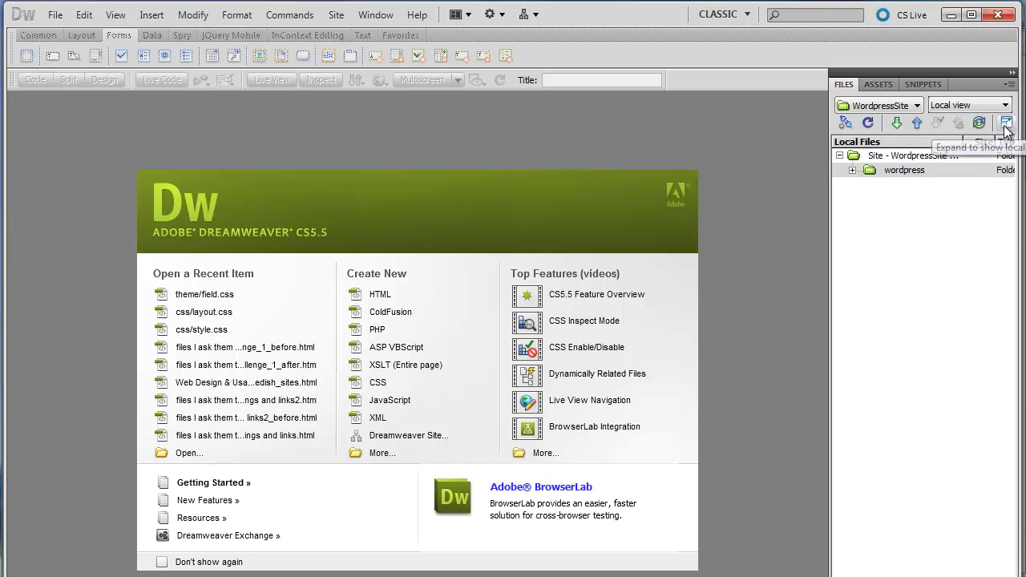
- Maximize Dreamweaver and expand the Files panel into the side-by-side Remote Server / Local Files view
left_click(1007, 125)
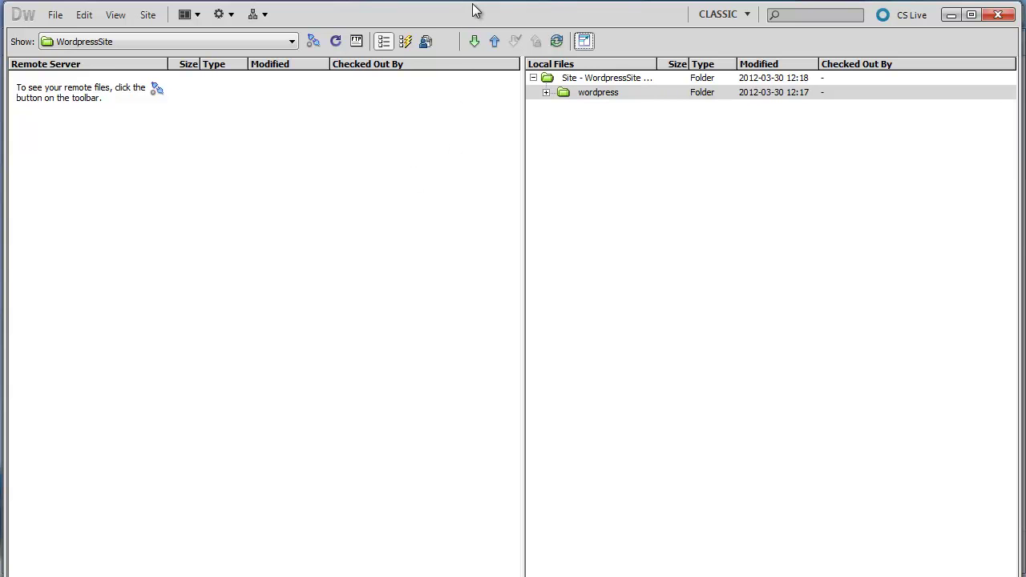
key("alt+Tab")
left_click_drag(479, 8, 381, 218)
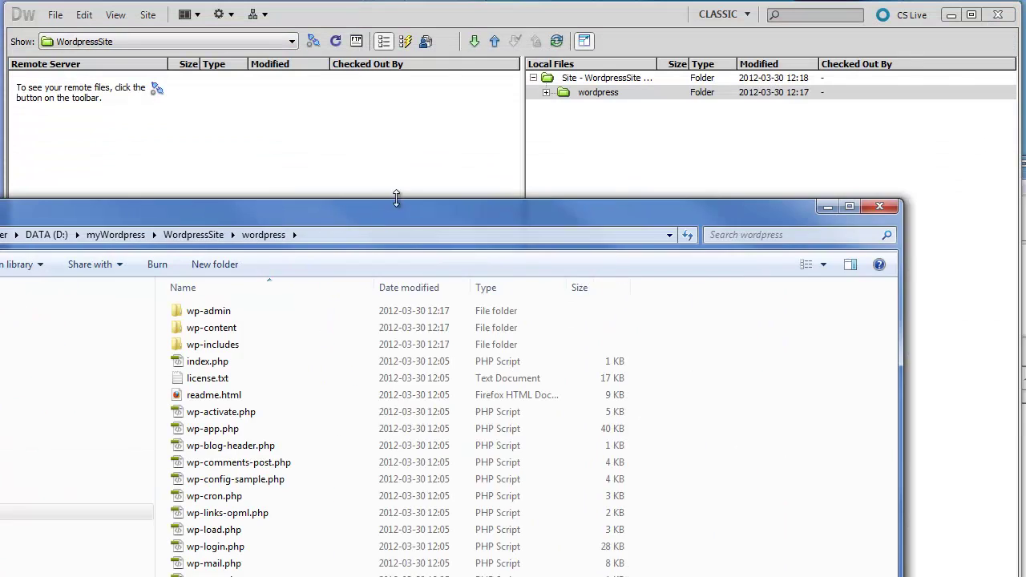
left_click(501, 18)
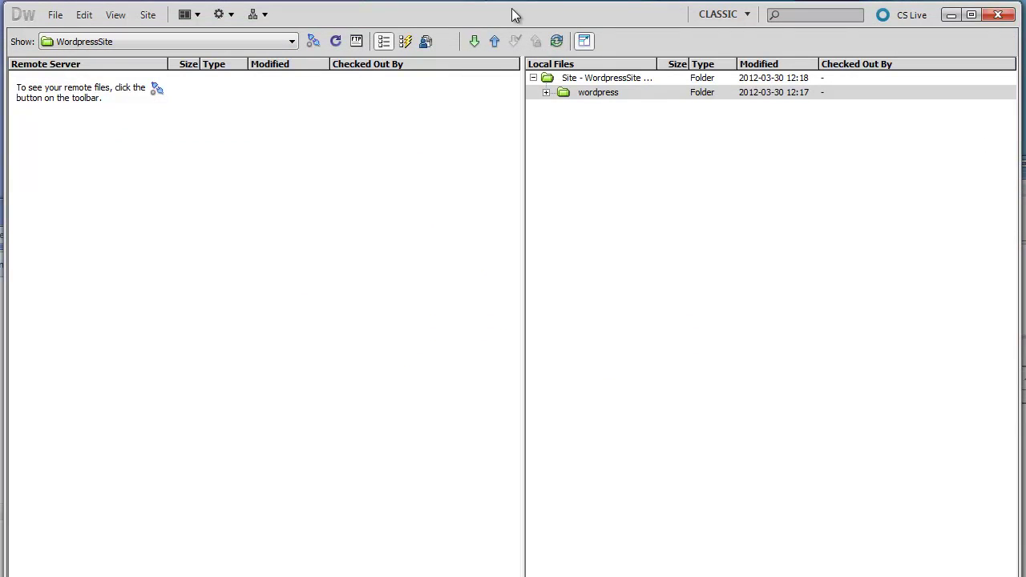
left_click_drag(515, 17, 515, 0)
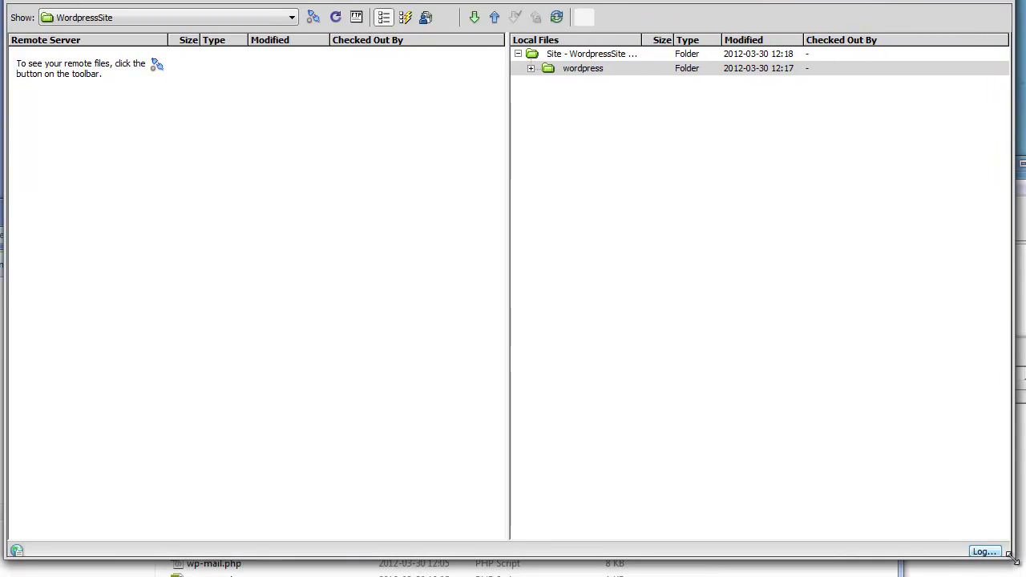
double_click(521, 3)
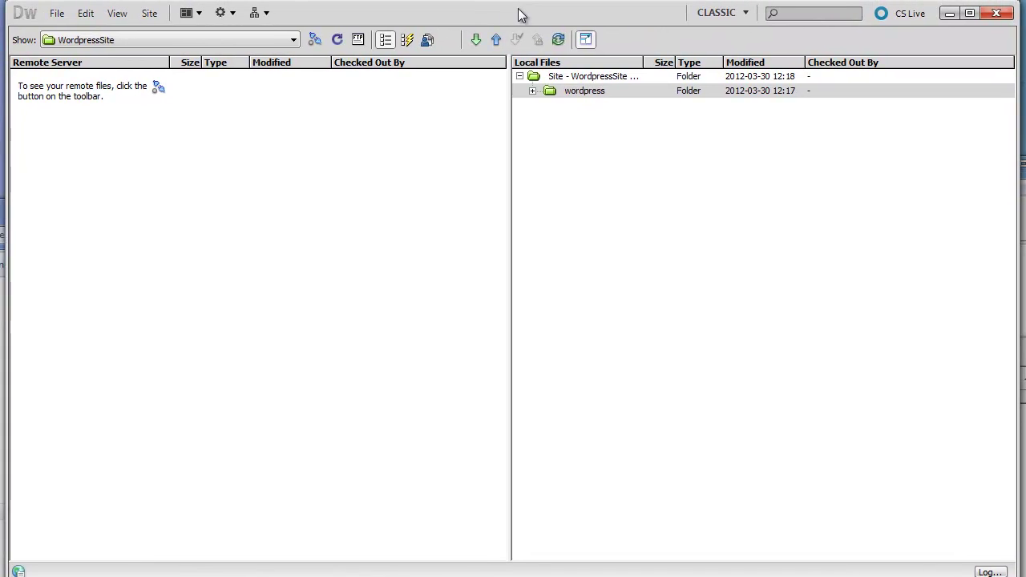
left_click(585, 40)
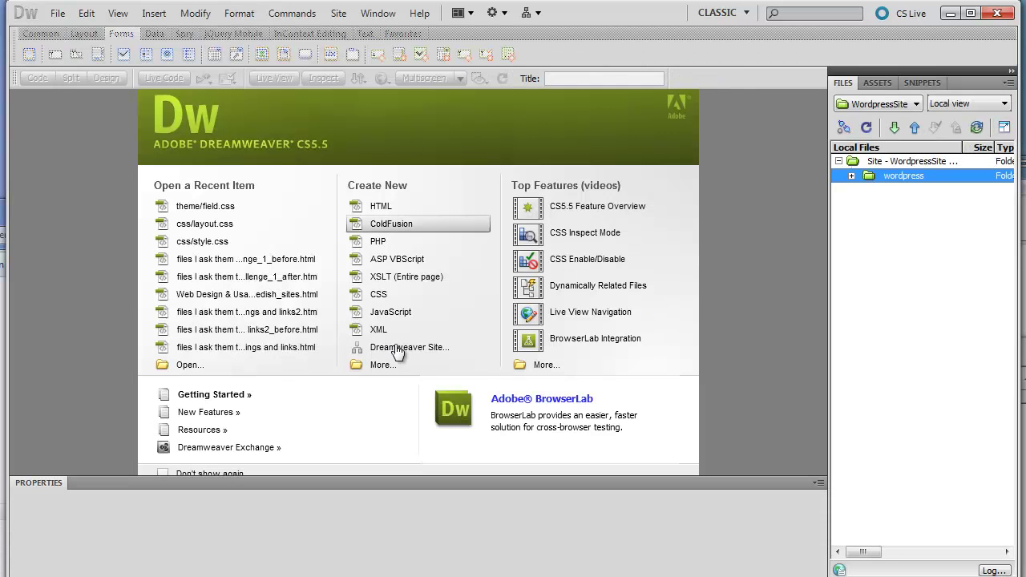
left_click(1003, 130)
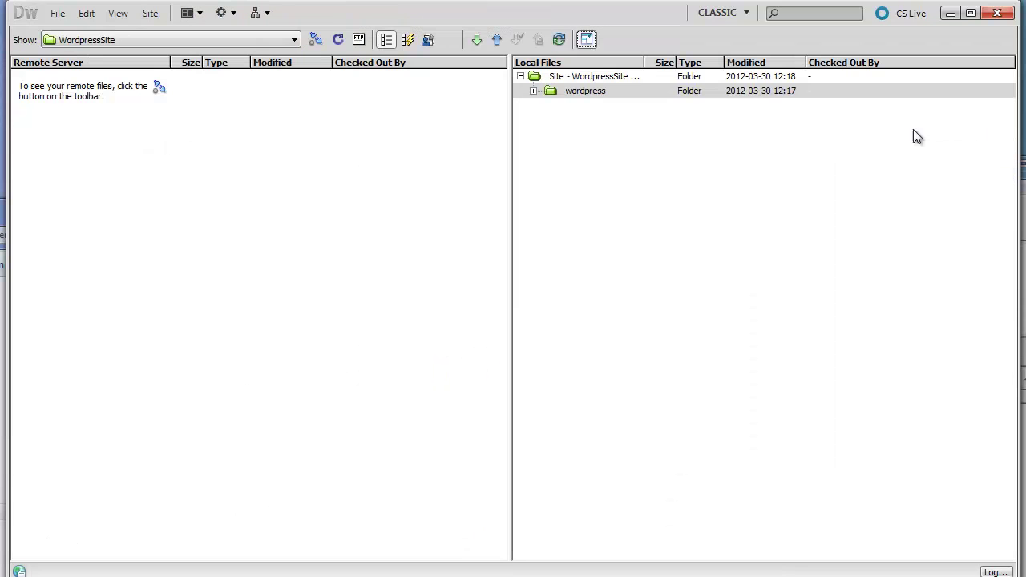
left_click(589, 40)
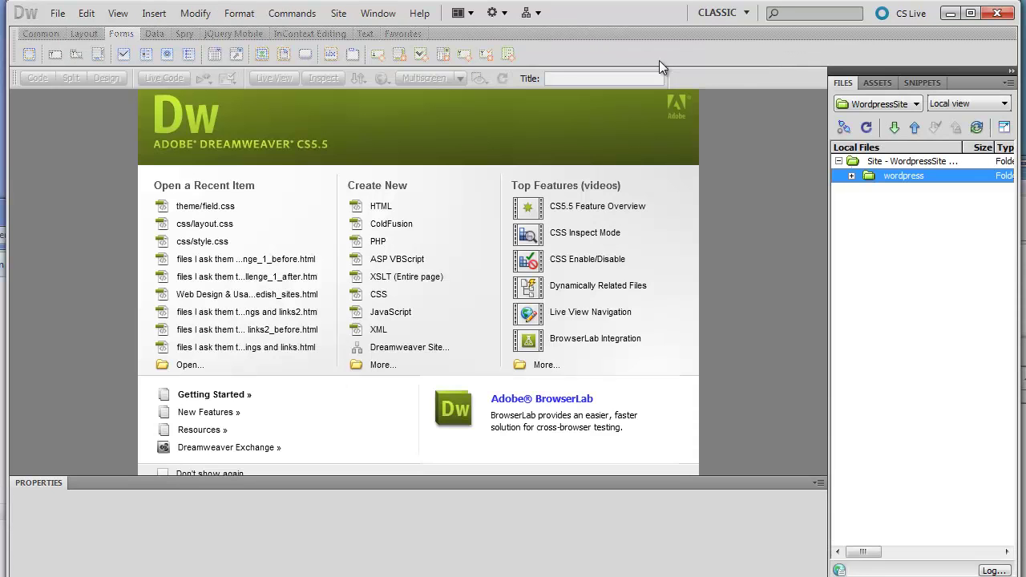
left_click(1003, 127)
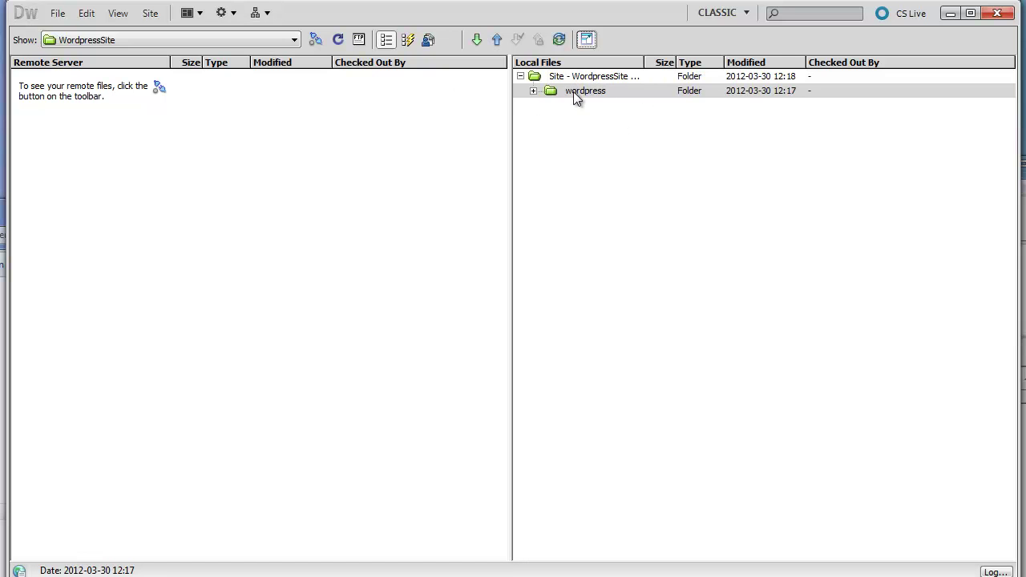
- Expand the local wordpress folder and connect to the Atlantis server, showing remote public_html
left_click(533, 90)
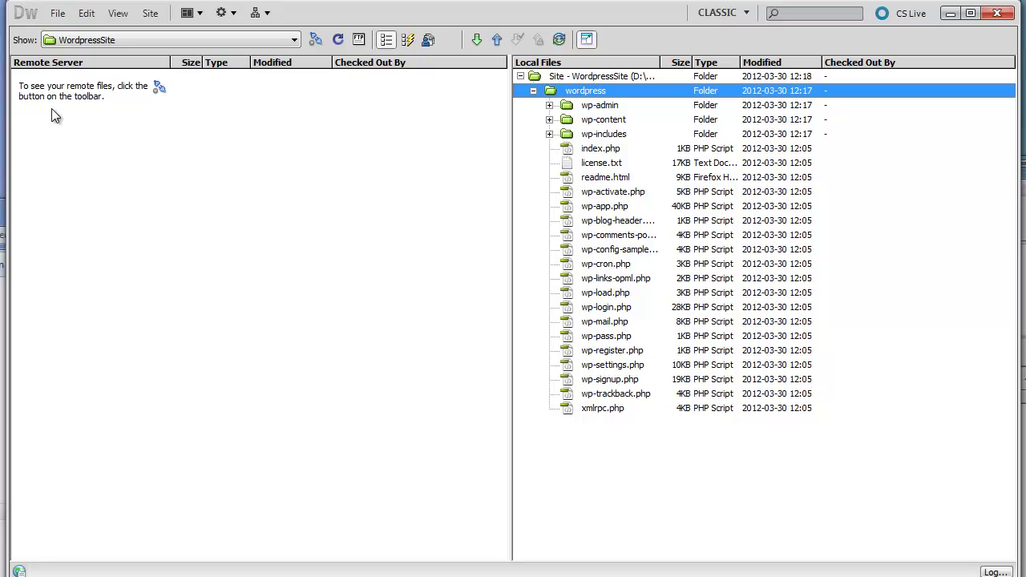
left_click(317, 38)
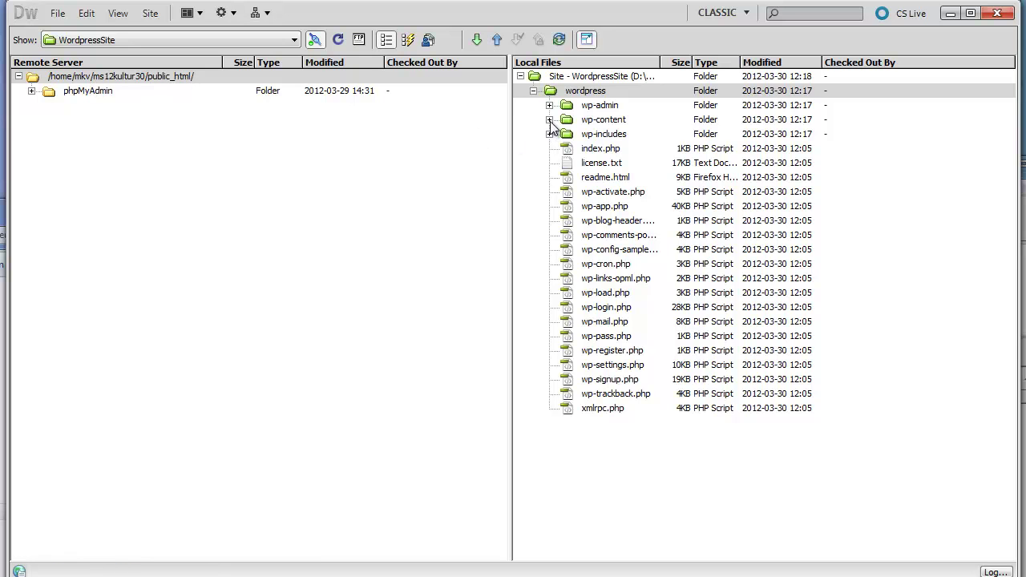
left_click(550, 94)
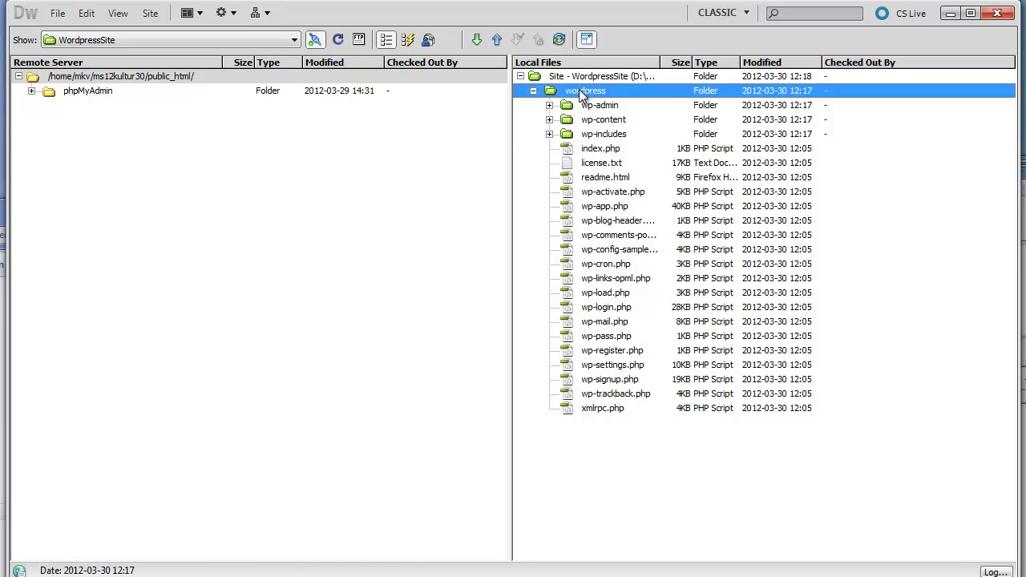
left_click(553, 95)
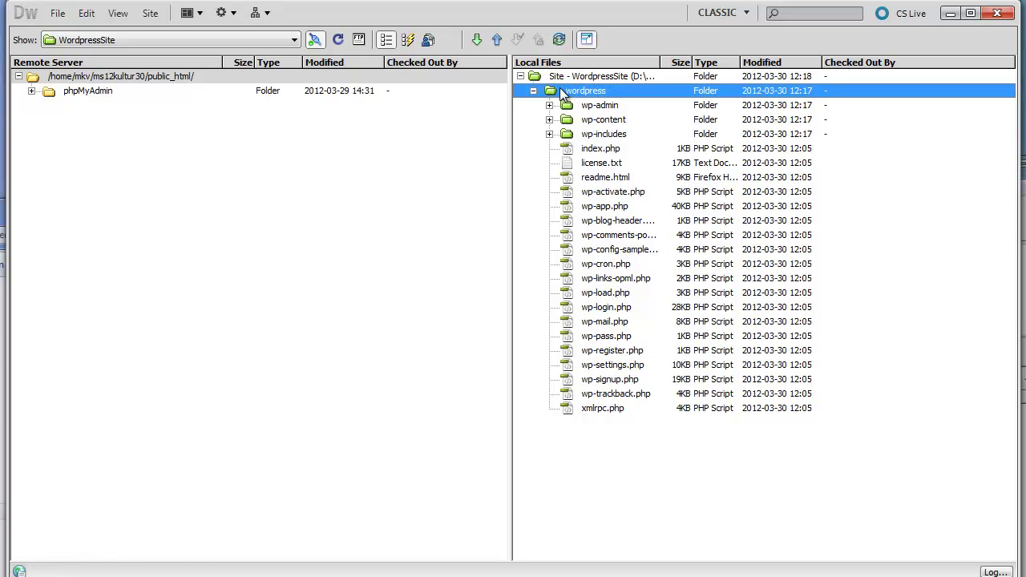
- Put the local wordpress folder onto the server by dragging it to the Remote Server pane
left_click(497, 42)
left_click_drag(550, 90, 177, 76)
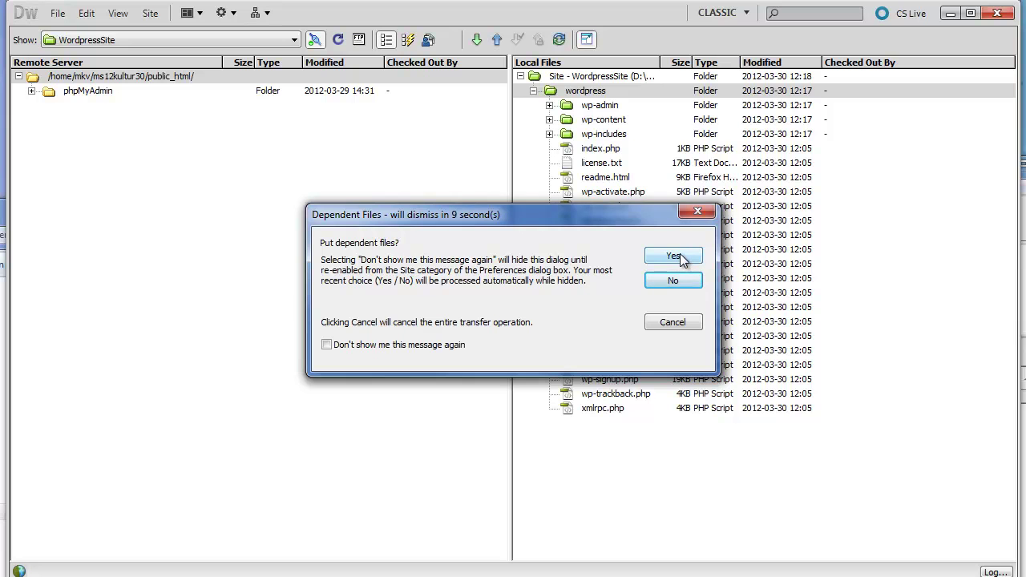
- Answer Yes to include dependent files so the wordpress upload runs
left_click(680, 256)
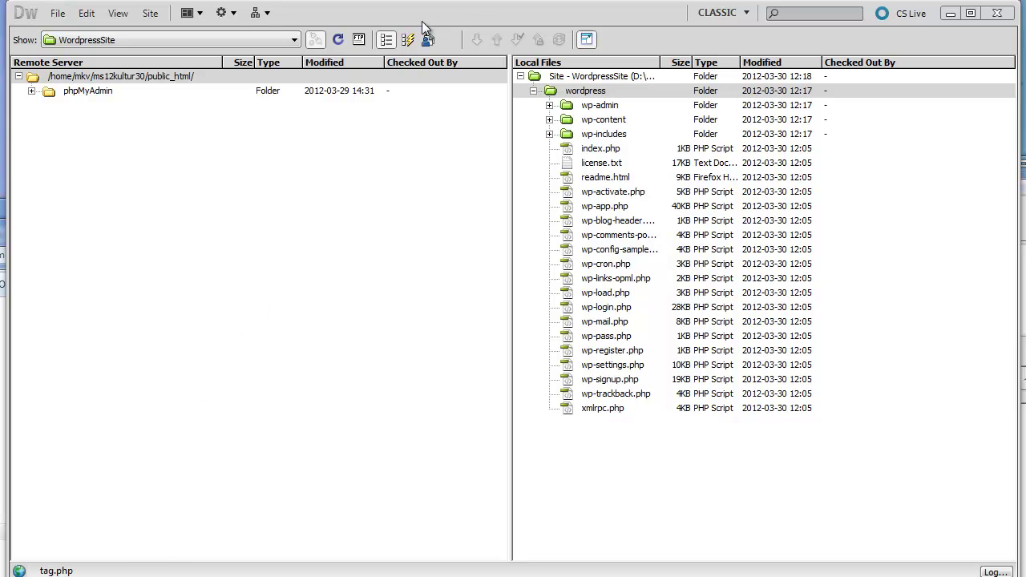
- Minimize the Explorer and Core FTP LE windows to get back to Dreamweaver's remote listing
mouse_move(473, 10)
left_mouse_down()
mouse_move(508, 253)
mouse_move(471, 509)
mouse_move(454, 66)
mouse_move(468, 11)
left_mouse_up()
key("alt+Tab")
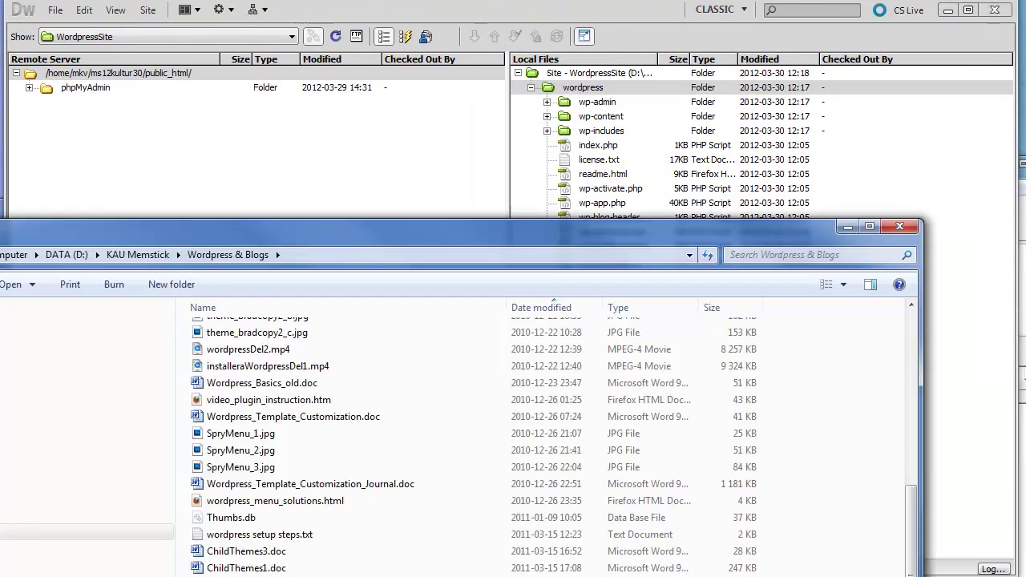
left_click(842, 227)
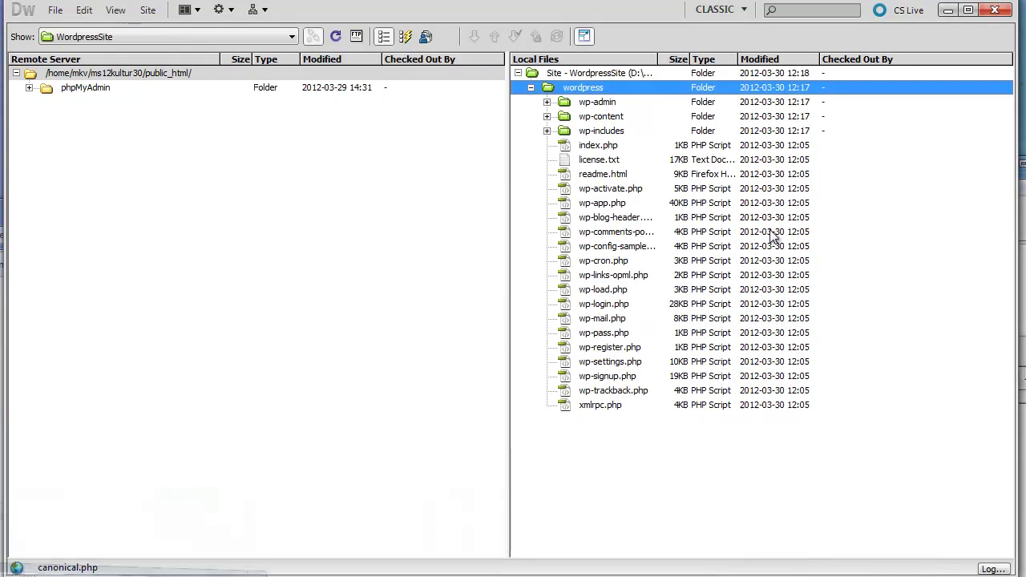
left_click(1020, 173)
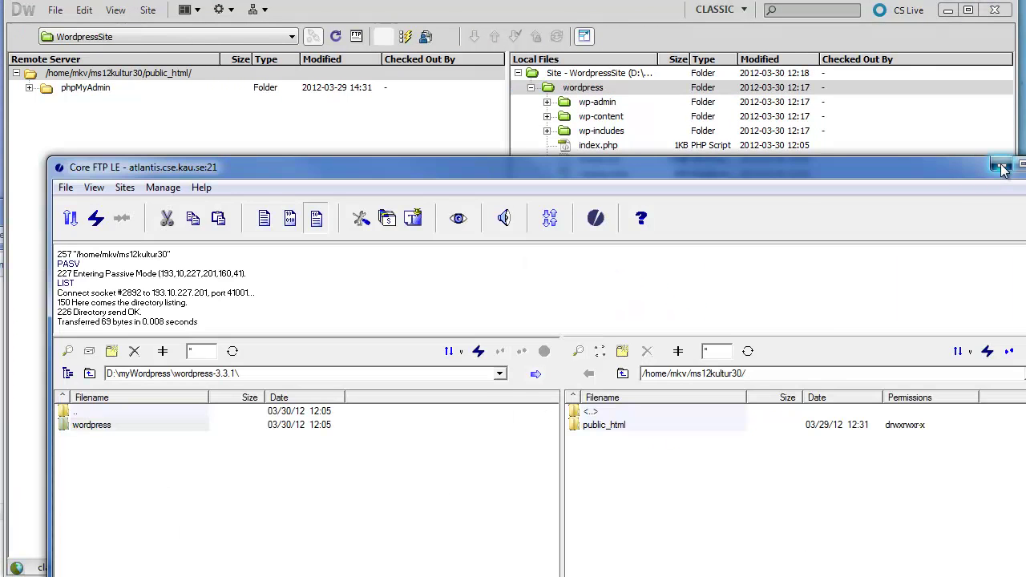
left_click(1001, 165)
key("alt+Tab")
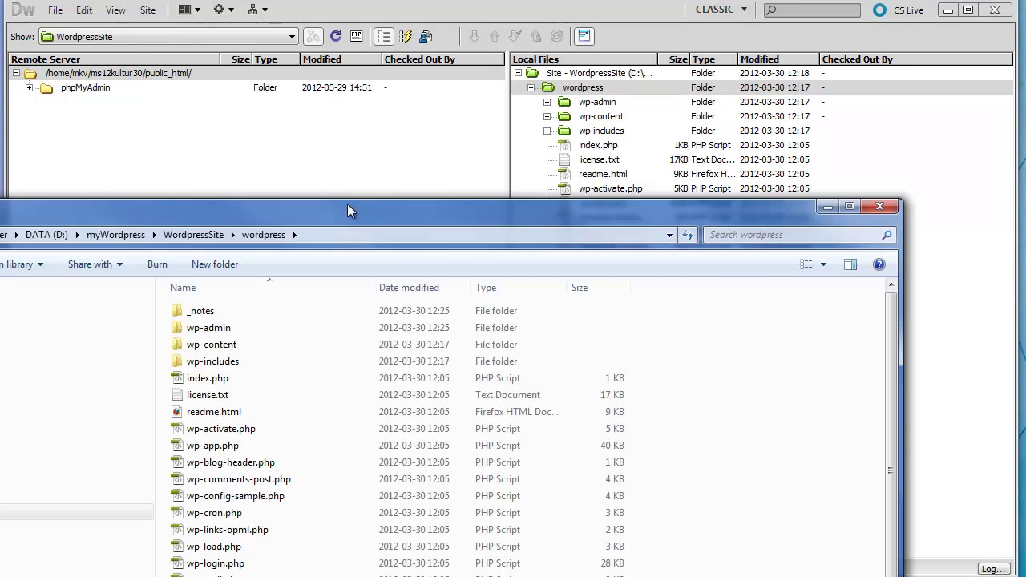
left_click(826, 207)
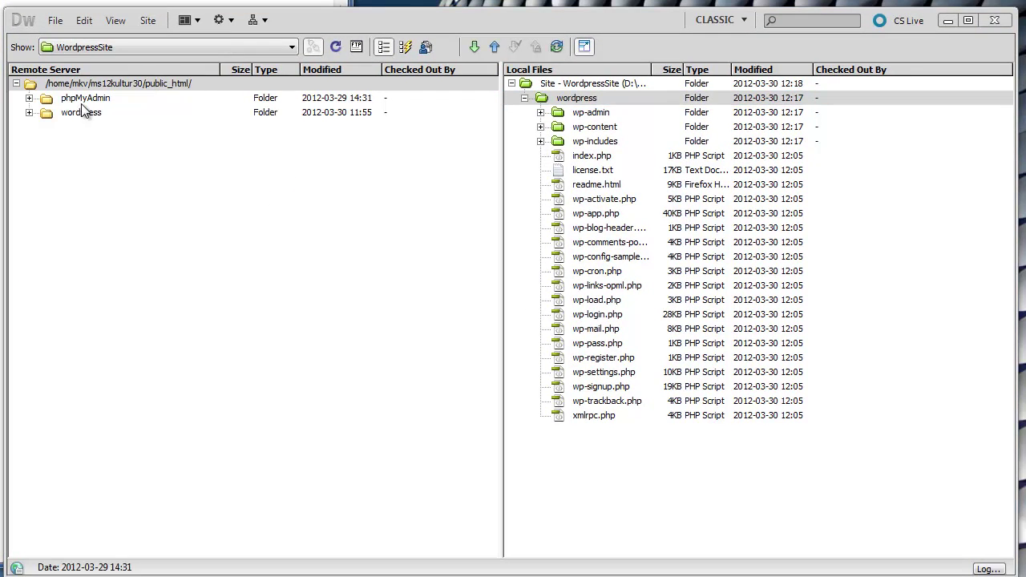
- Expand the uploaded wordpress folder on the remote server to list its contents
left_click(40, 113)
left_click(29, 113)
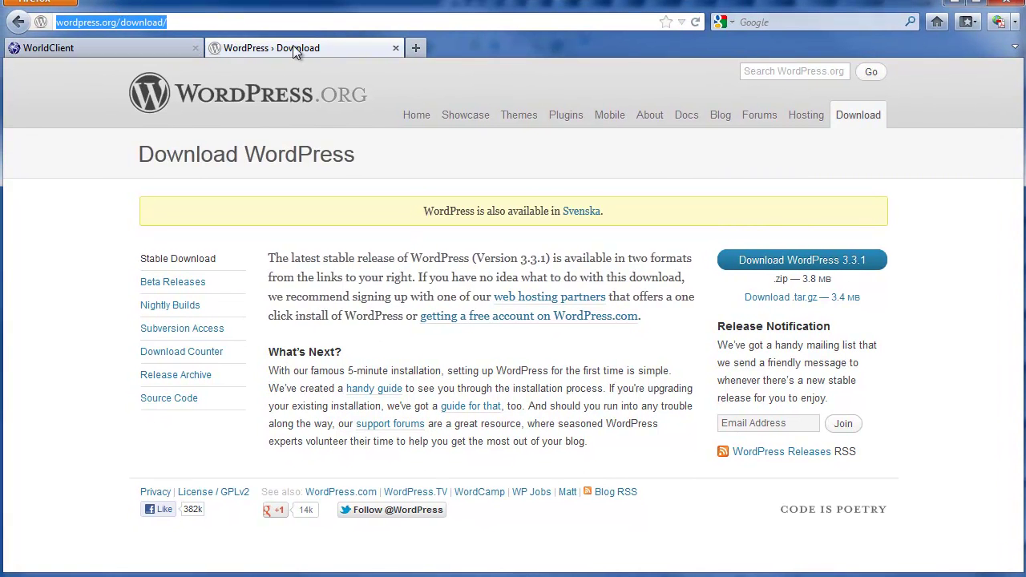
- In a new tab, enter the student account's wordpress URL on atlantis.cse.kau.se and load it
left_click(417, 48)
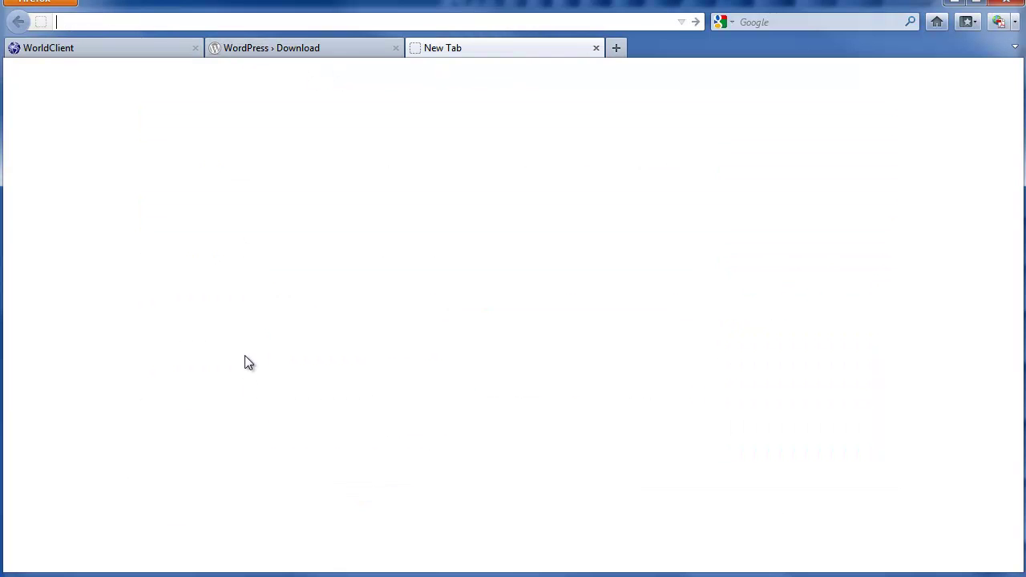
type("http")
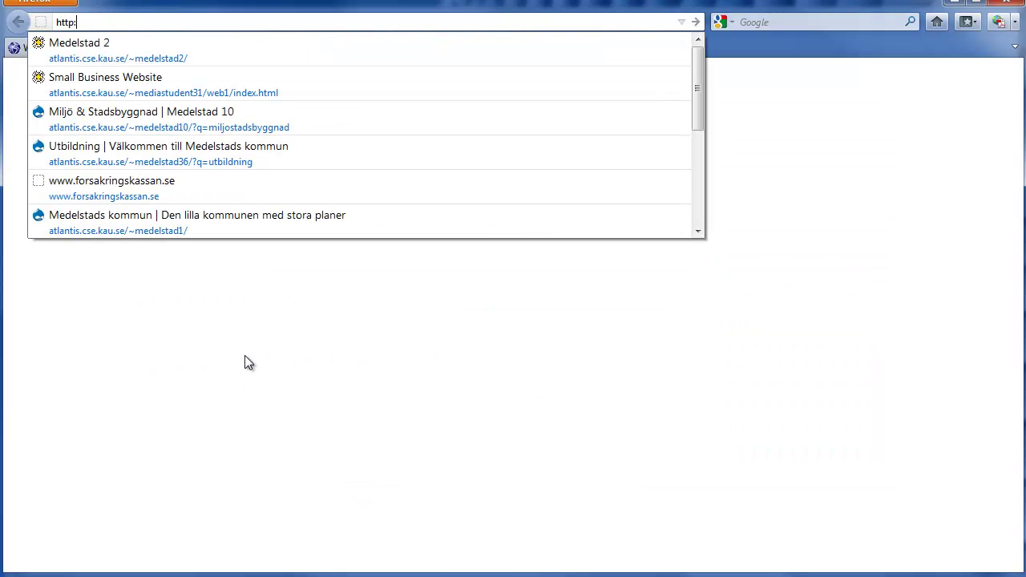
type("://")
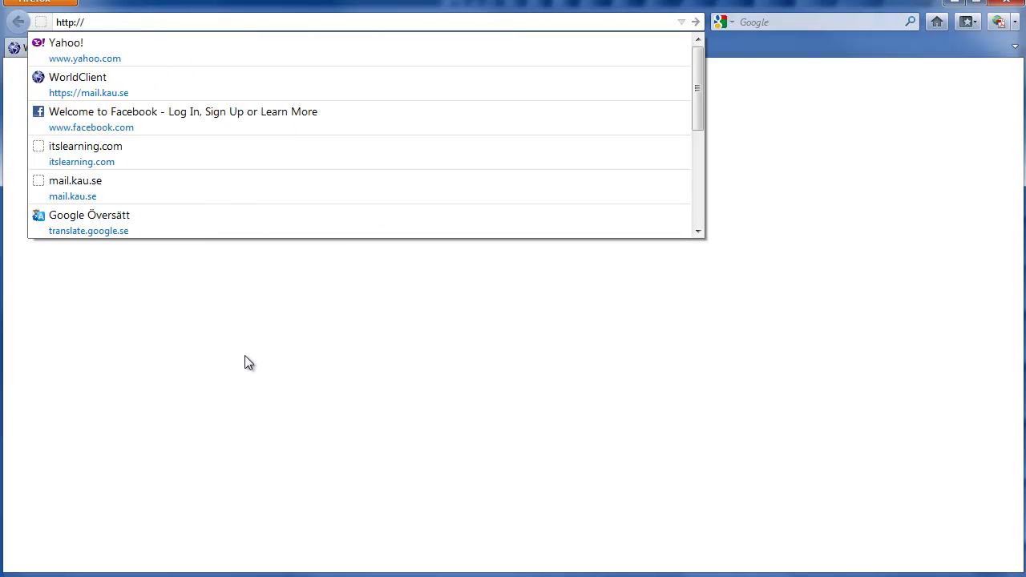
type("atl")
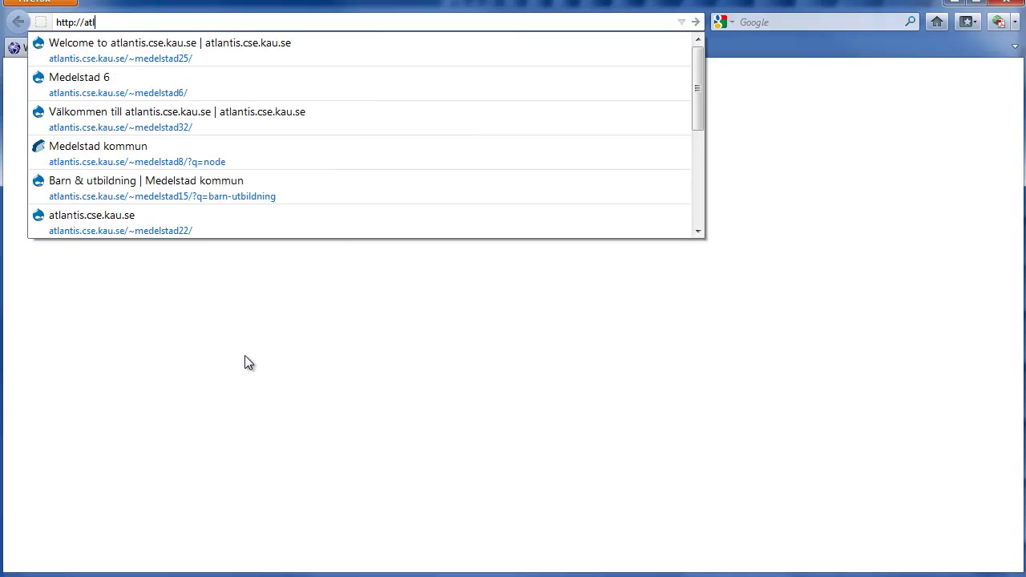
type("antis")
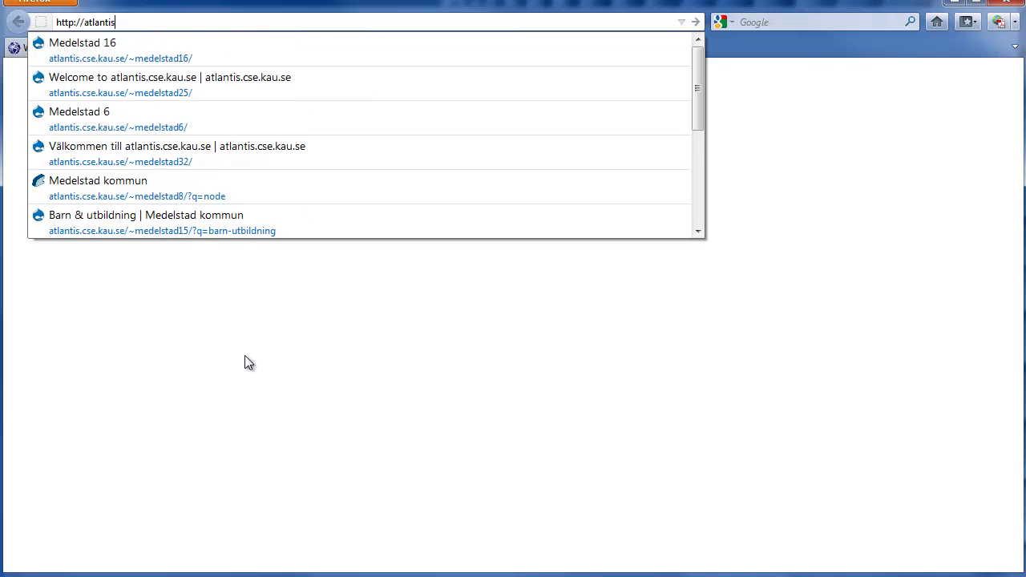
type(".cse.kau.se")
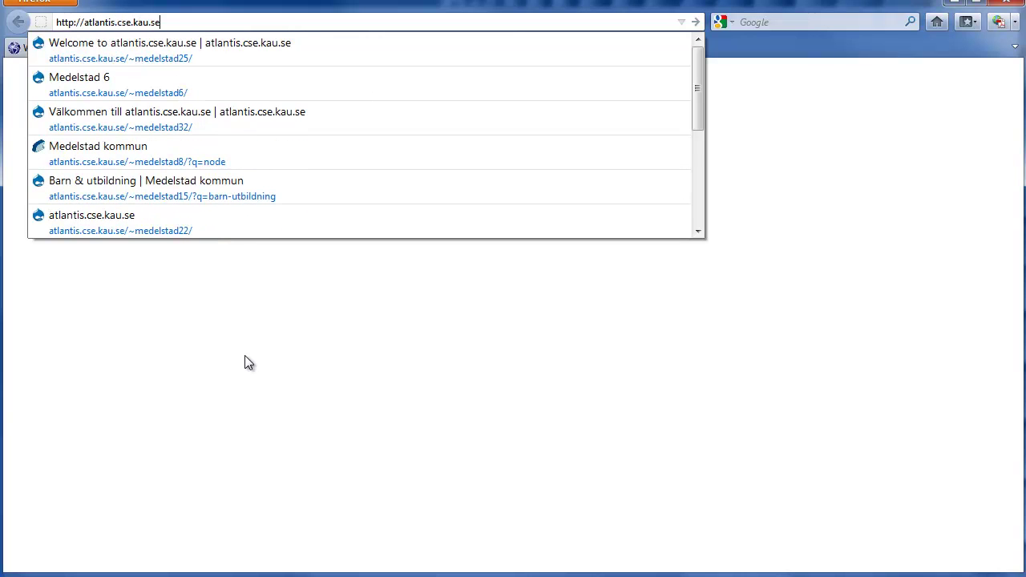
type("/")
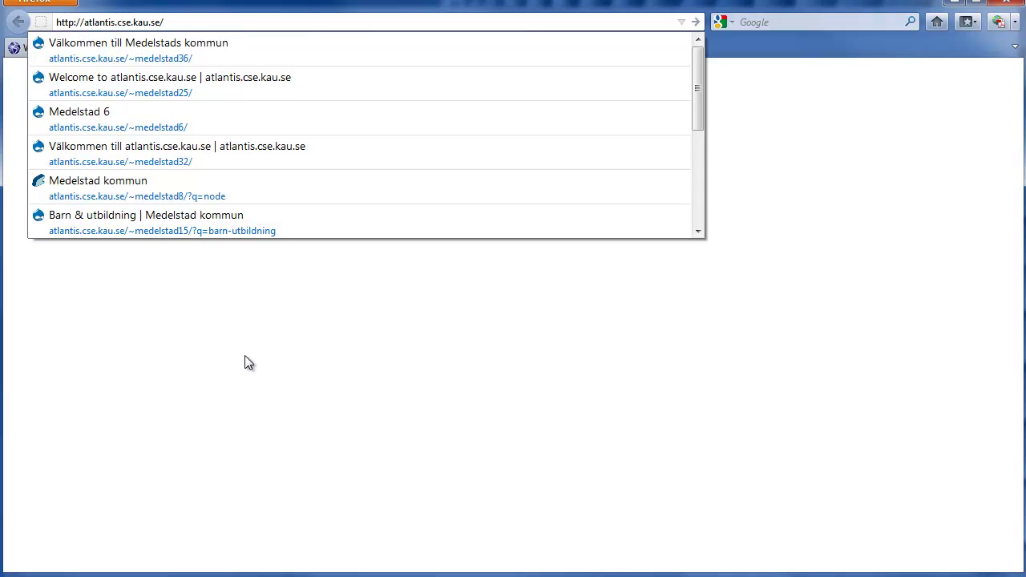
type("~~")
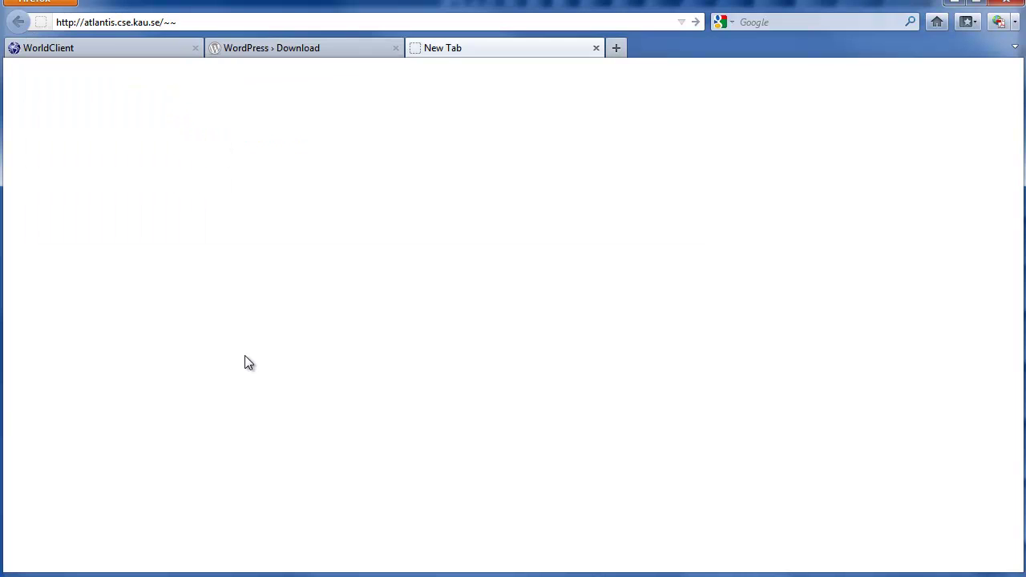
key("BackSpace")
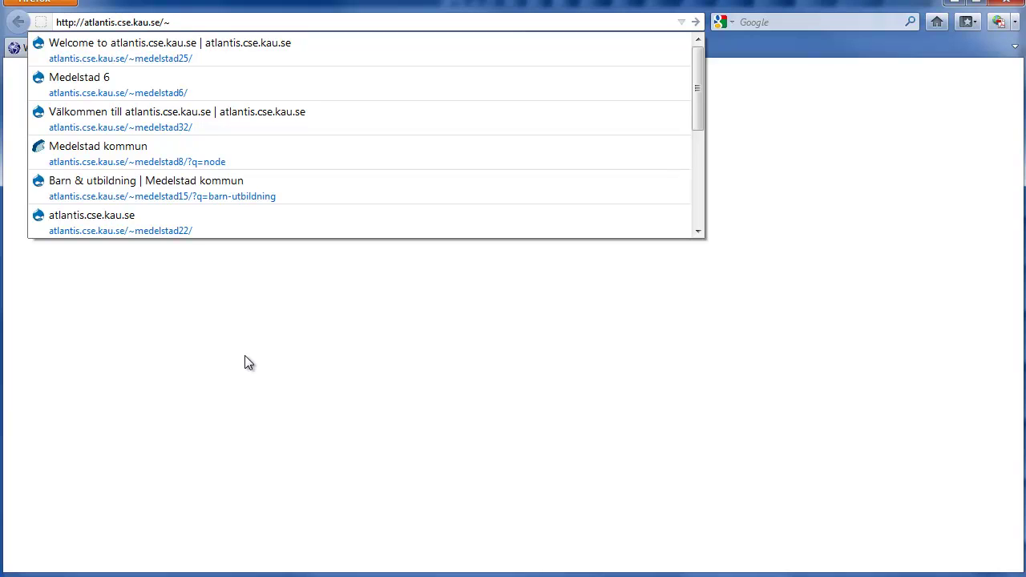
type("ms")
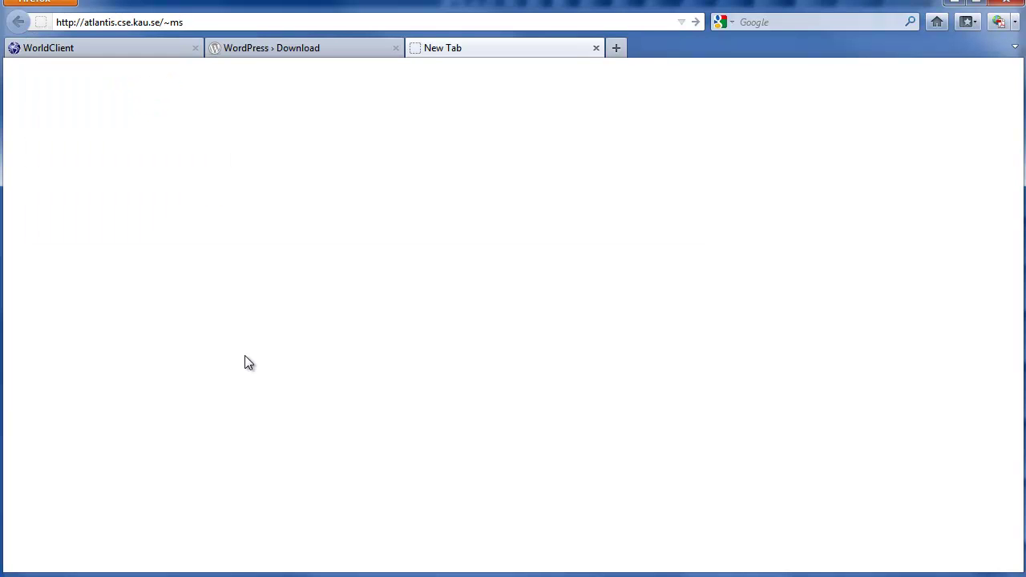
type("12kulturstudent1/wordpress")
key("Return")
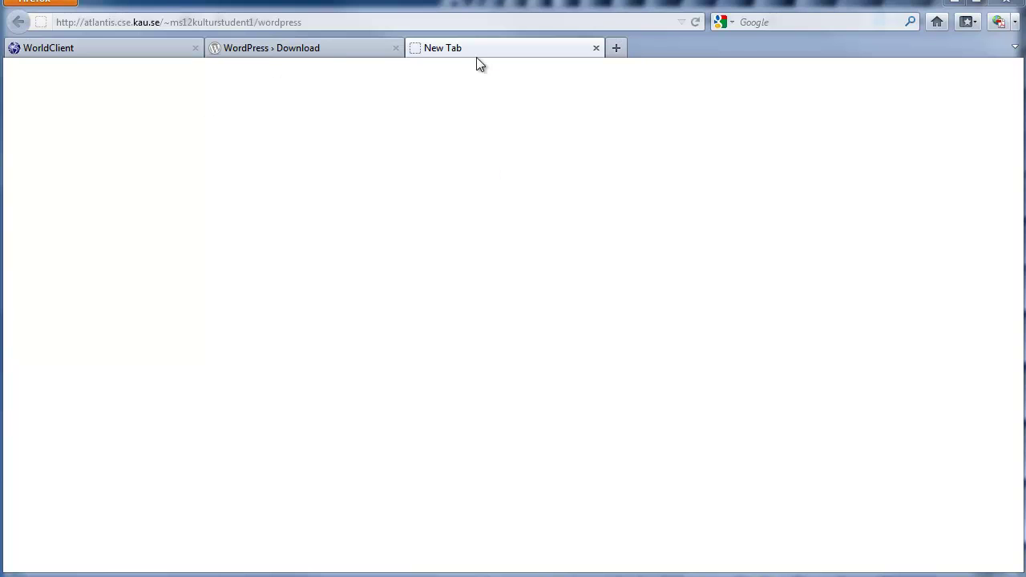
left_click(346, 24)
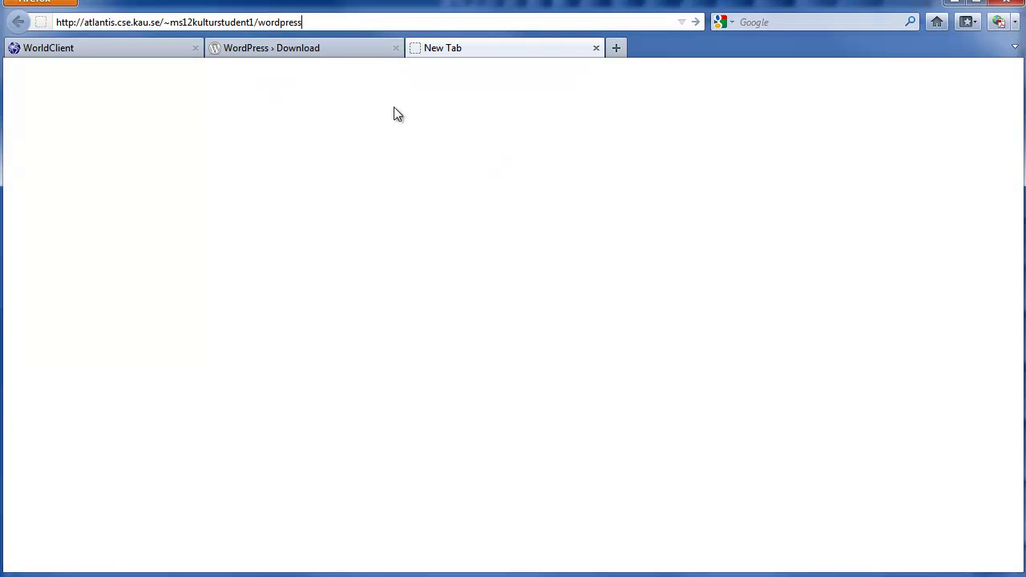
key("Return")
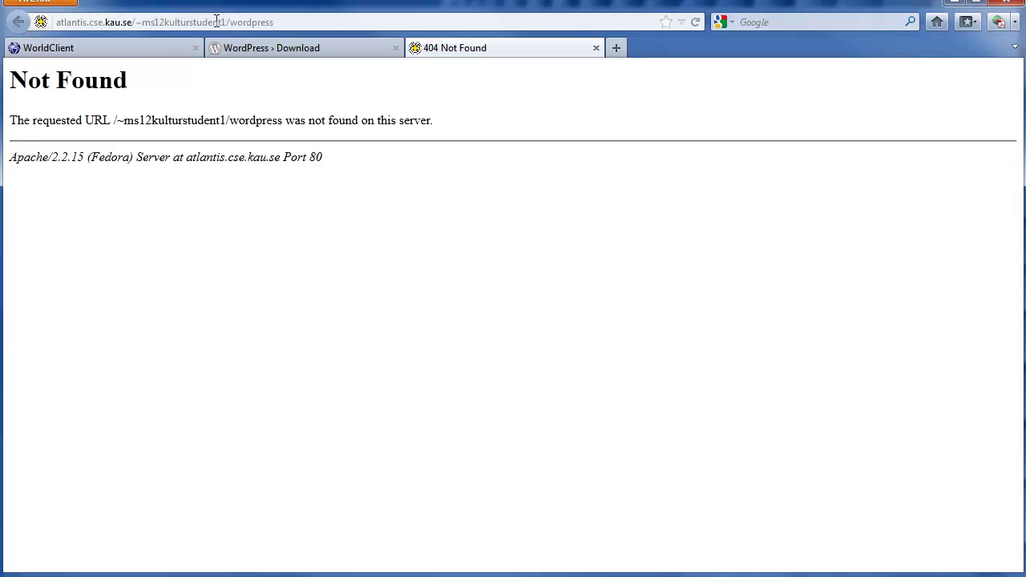
- Correct the account part of the URL and reload until the missing wp-config.php page appears
left_click_drag(227, 21, 222, 22)
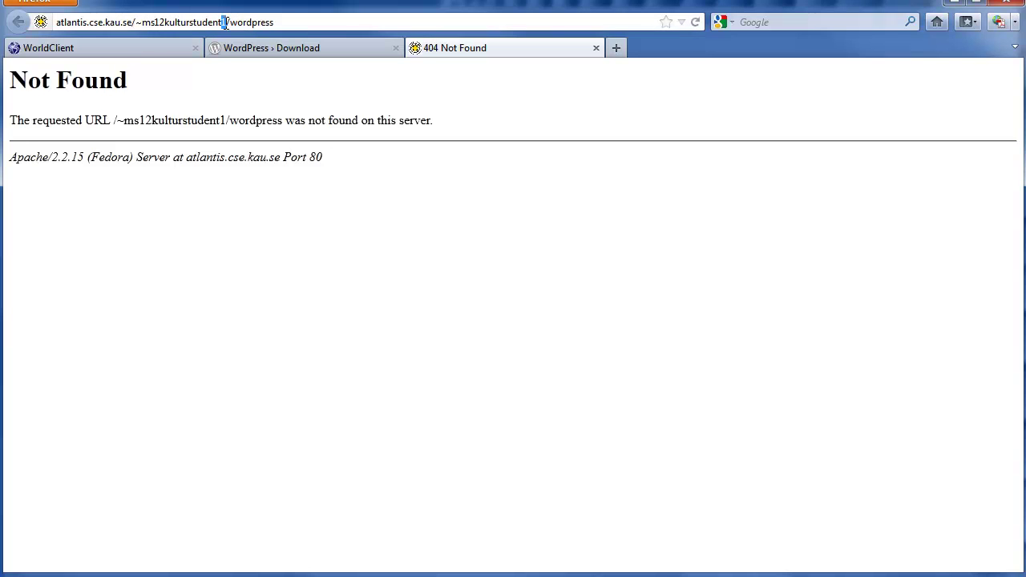
type("30")
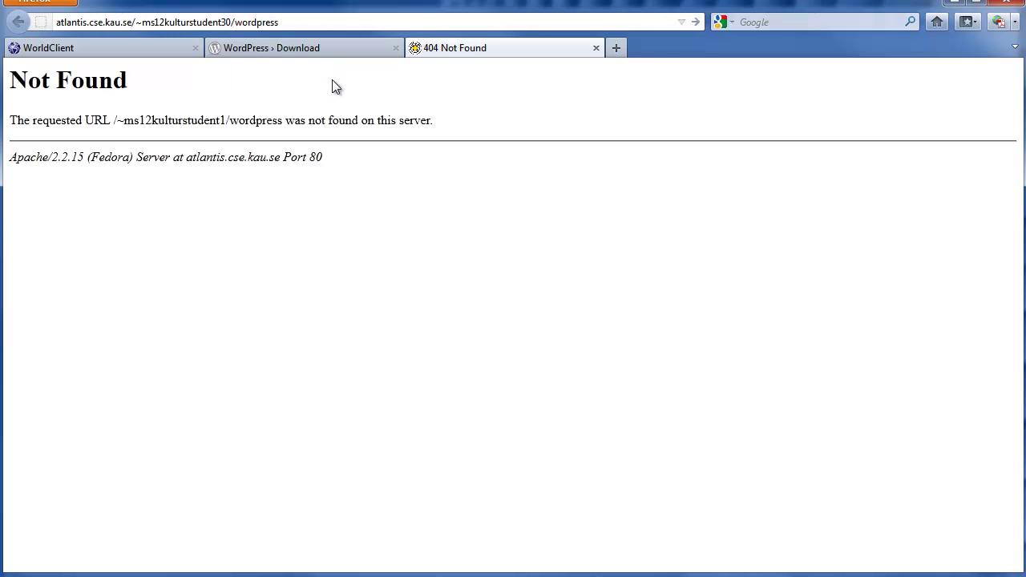
key("Return")
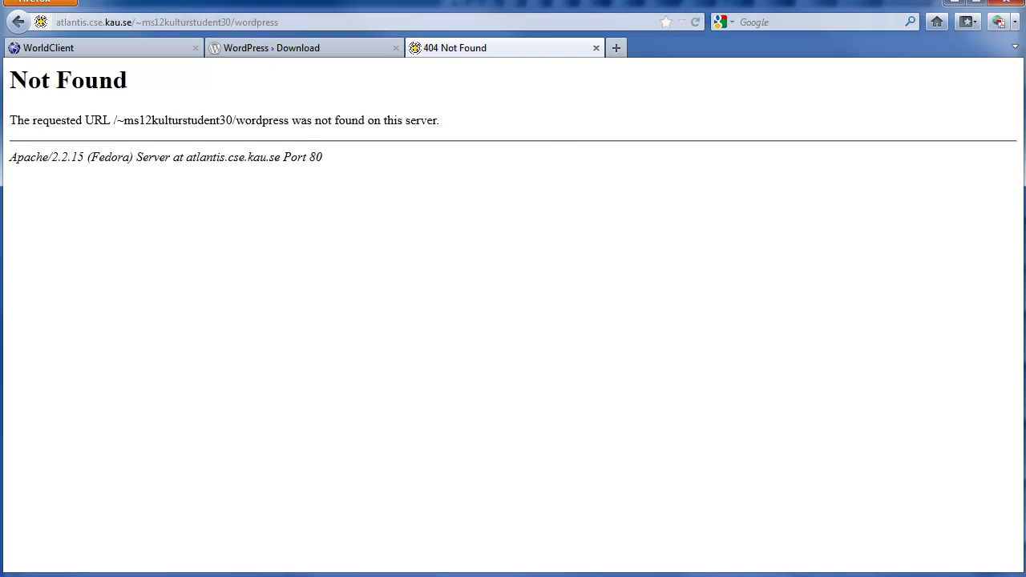
key("BackSpace")
key("BackSpace")
key("BackSpace")
key("BackSpace")
key("BackSpace")
key("BackSpace")
key("BackSpace")
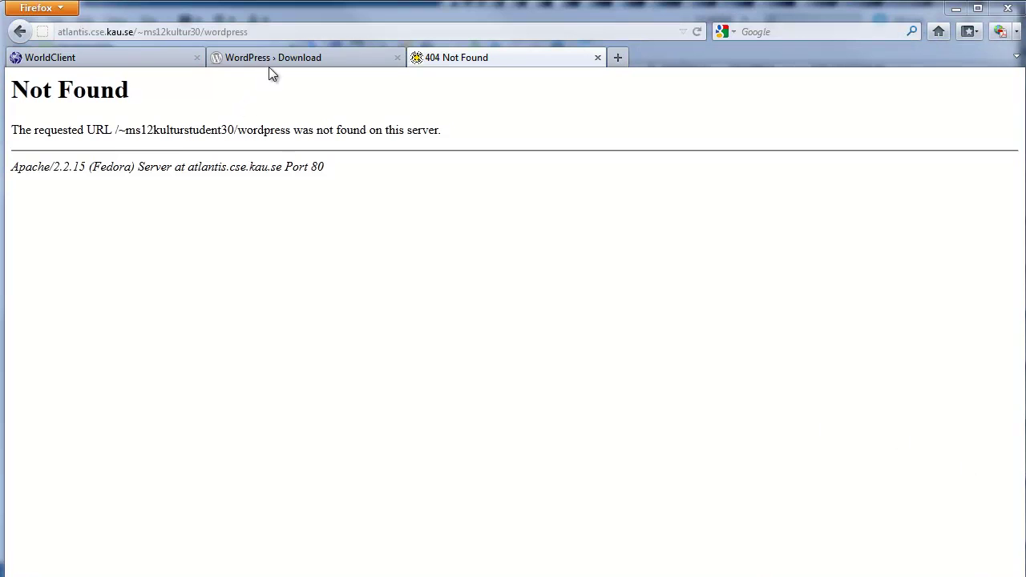
left_click(661, 31)
key("Return")
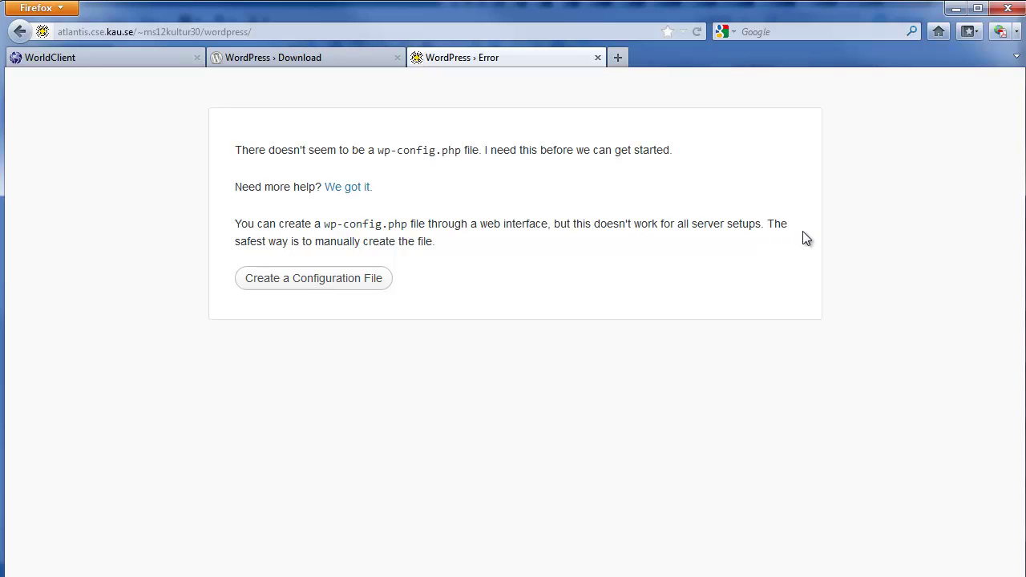
- Start creating the WordPress configuration file to show the list of required database details
left_click(356, 285)
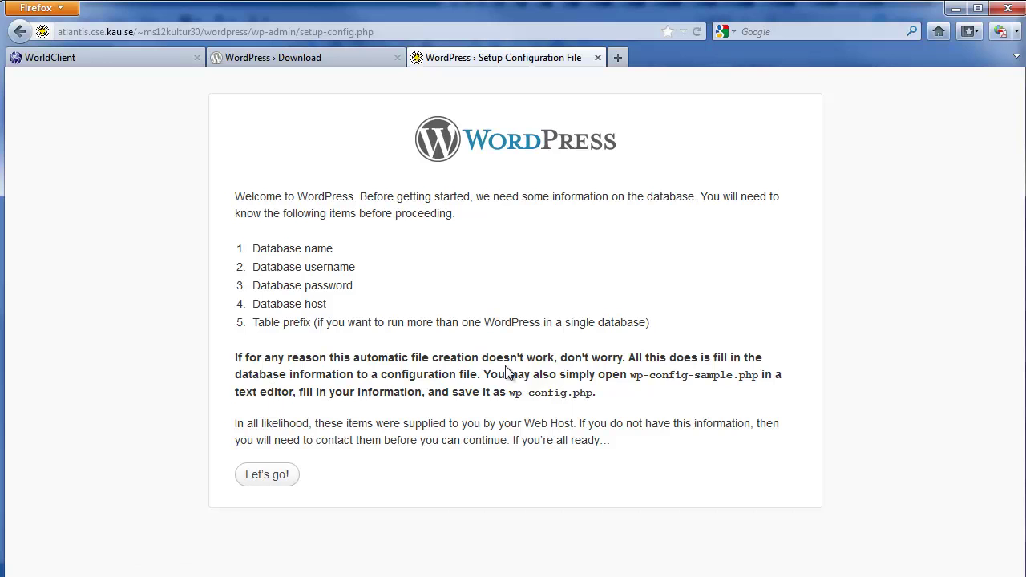
- Open the database form and enter the course account name as the Database Name
left_click(272, 474)
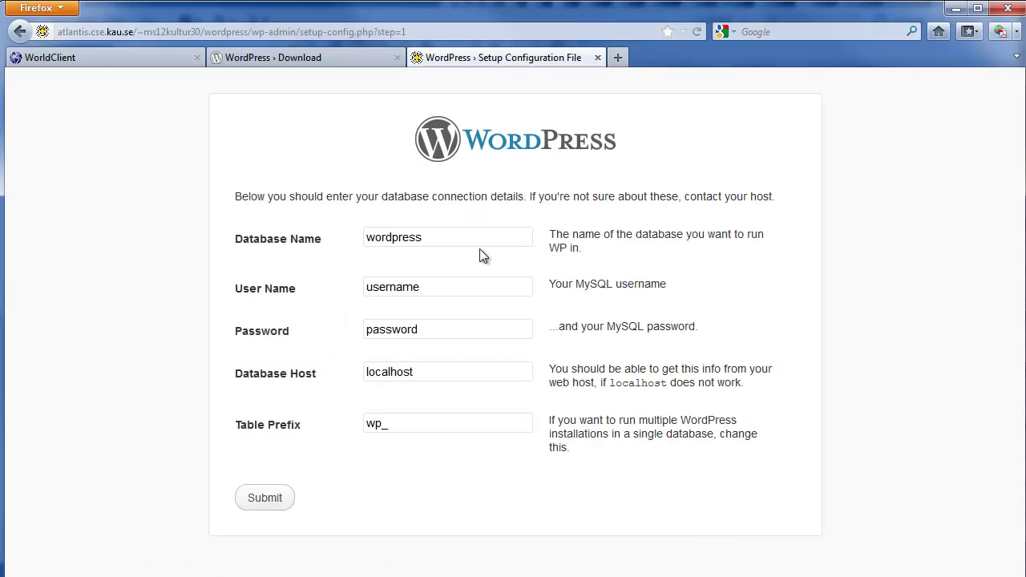
left_click_drag(470, 237, 335, 243)
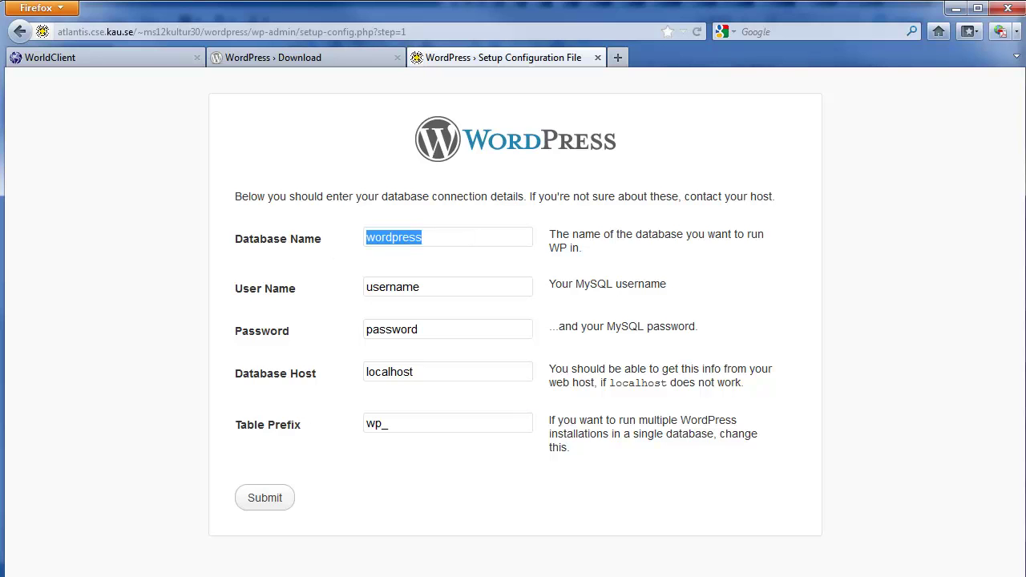
type("ms")
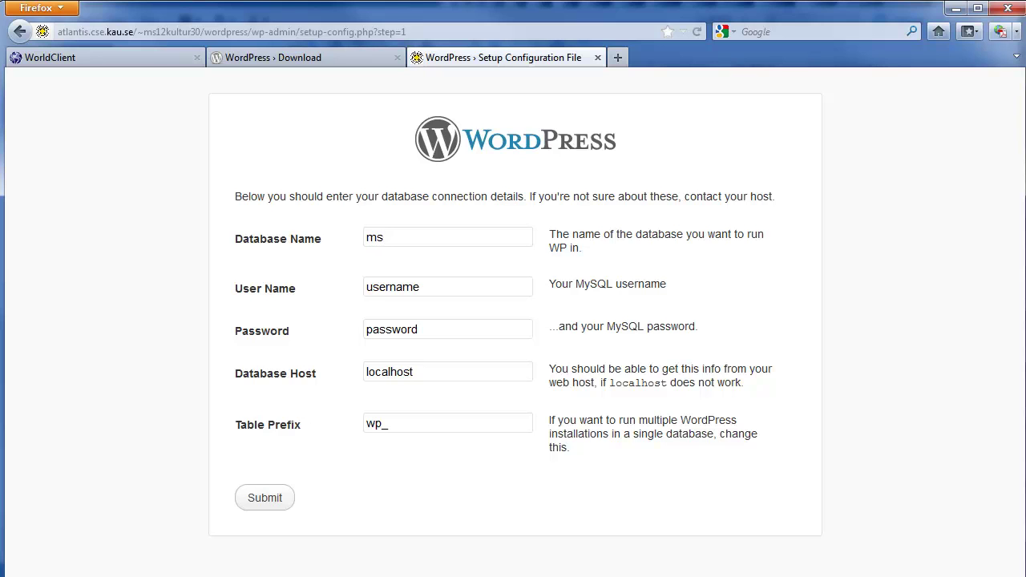
type("30kultur")
left_click_drag(383, 237, 399, 238)
type("12kultur")
left_click(429, 237)
type("30")
left_click_drag(459, 242, 326, 237)
key("ctrl+c")
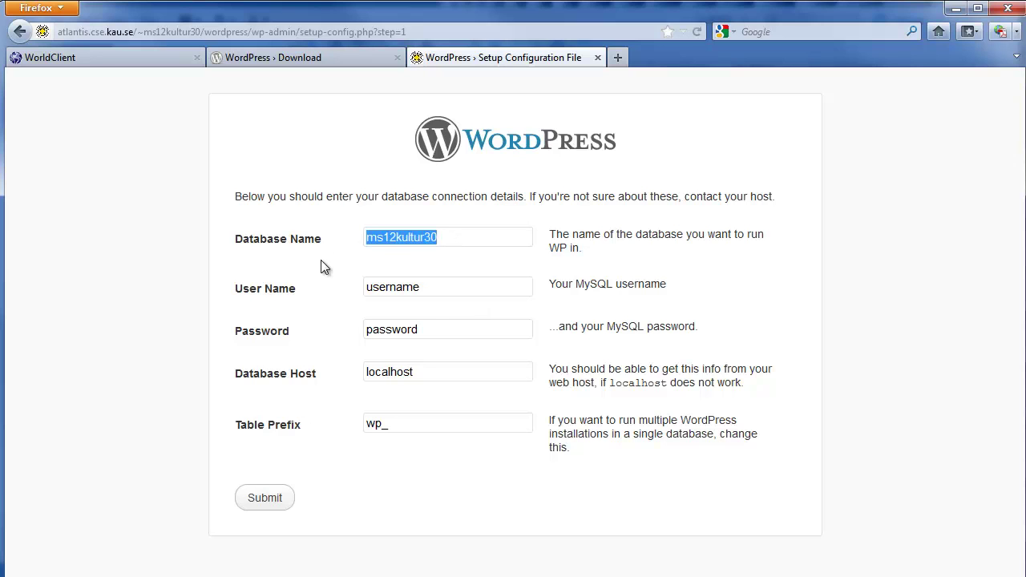
- Paste the account name as User Name, clear the password, and move Firefox aside to reveal Dreamweaver
left_click_drag(430, 287, 335, 305)
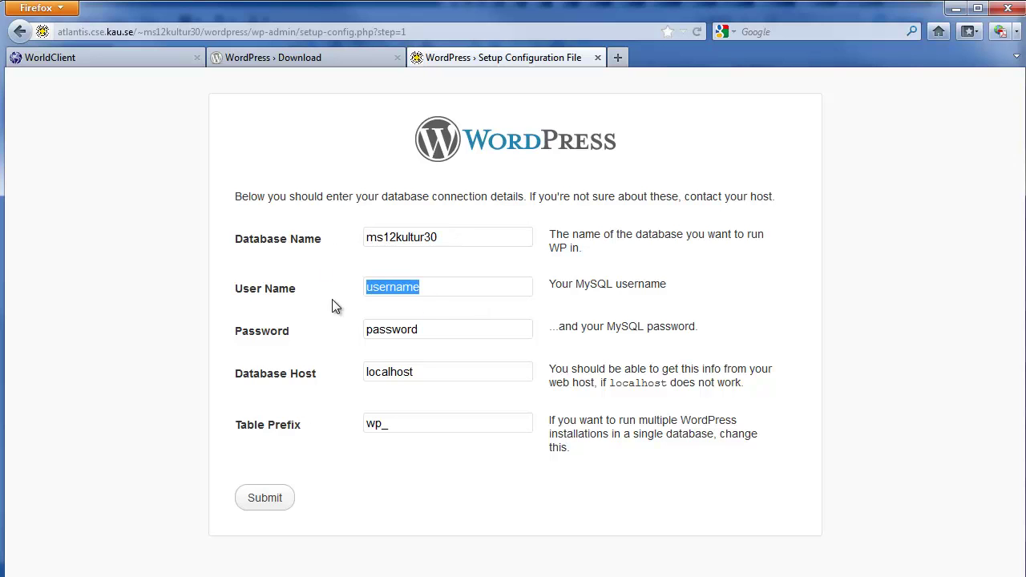
key("ctrl+v")
left_click_drag(440, 332, 358, 332)
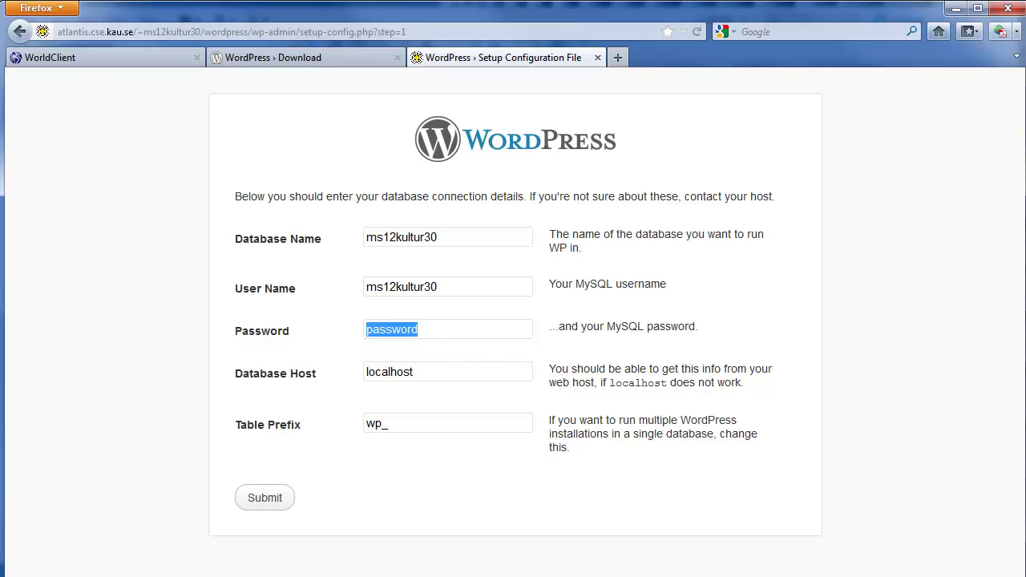
key("alt+Tab")
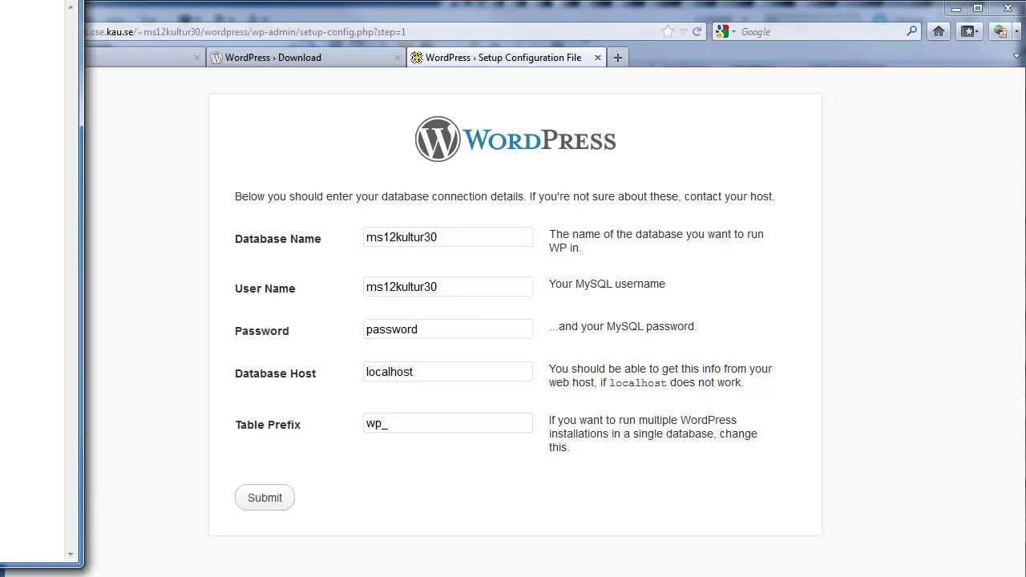
left_click(298, 328)
key("BackSpace")
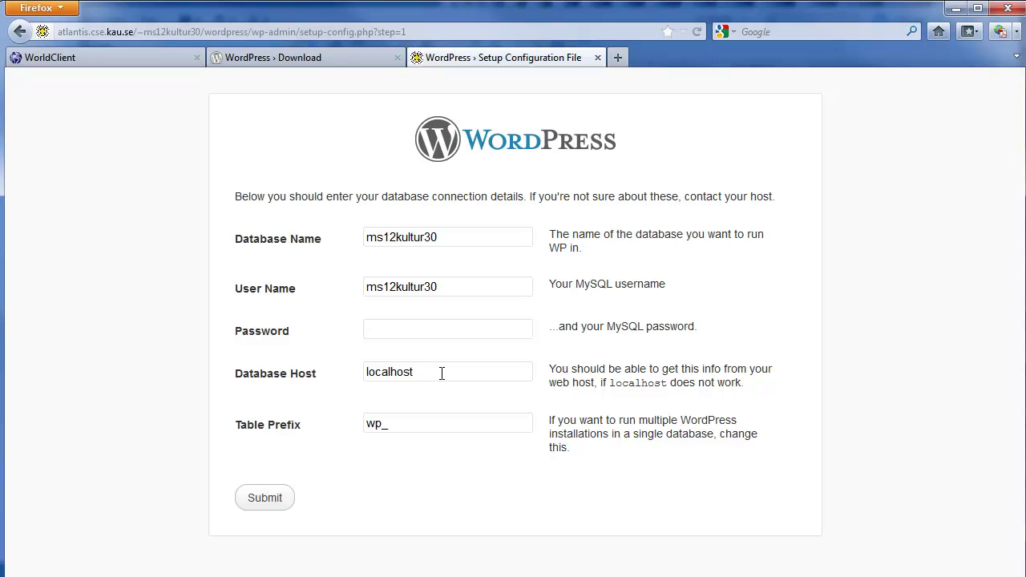
left_click_drag(442, 373, 337, 378)
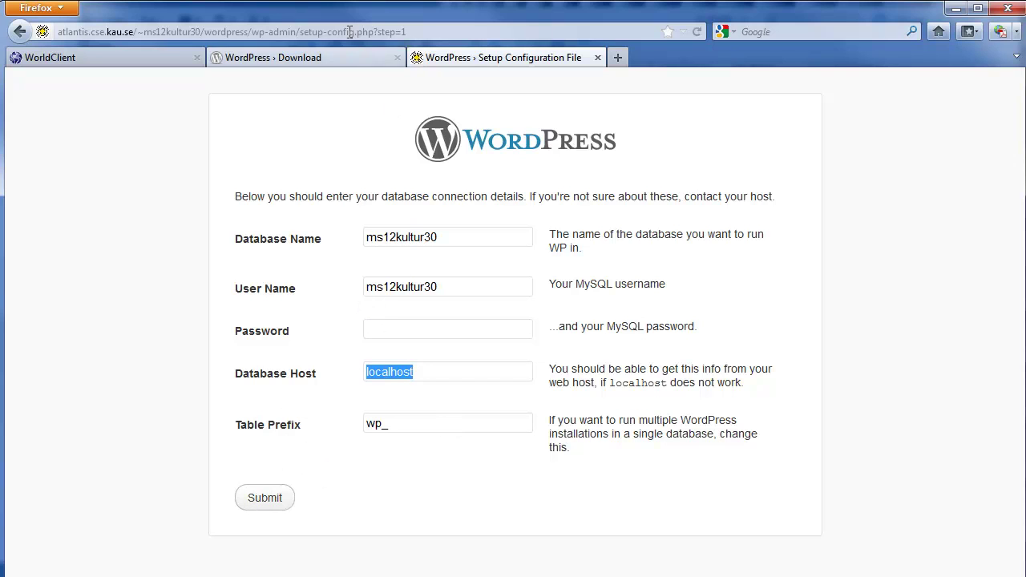
left_click_drag(328, 17, 1025, 29)
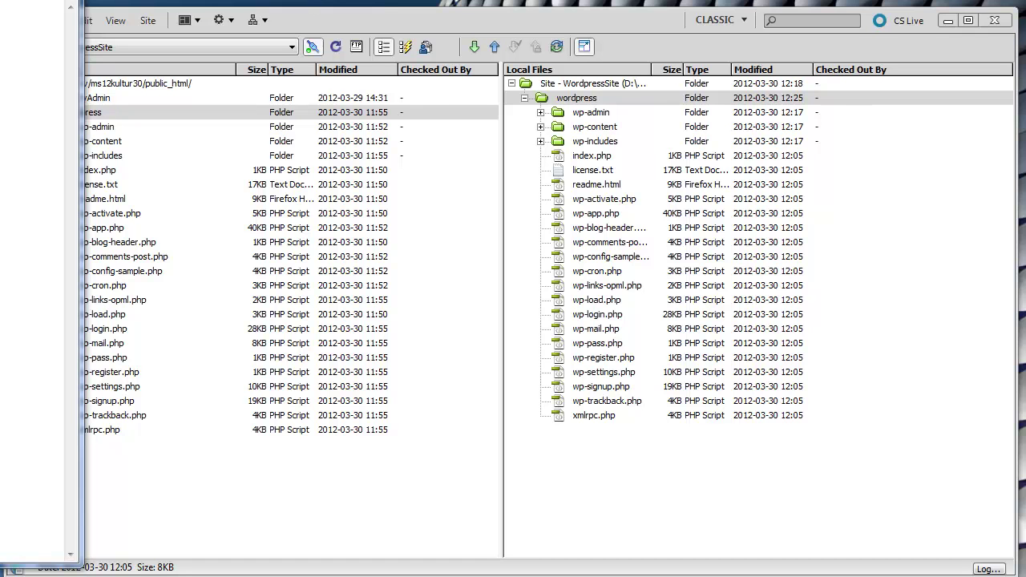
- Drag Firefox back over Dreamweaver to show WordPress's database-connection confirmation page
left_click_drag(1025, 2, 506, 16)
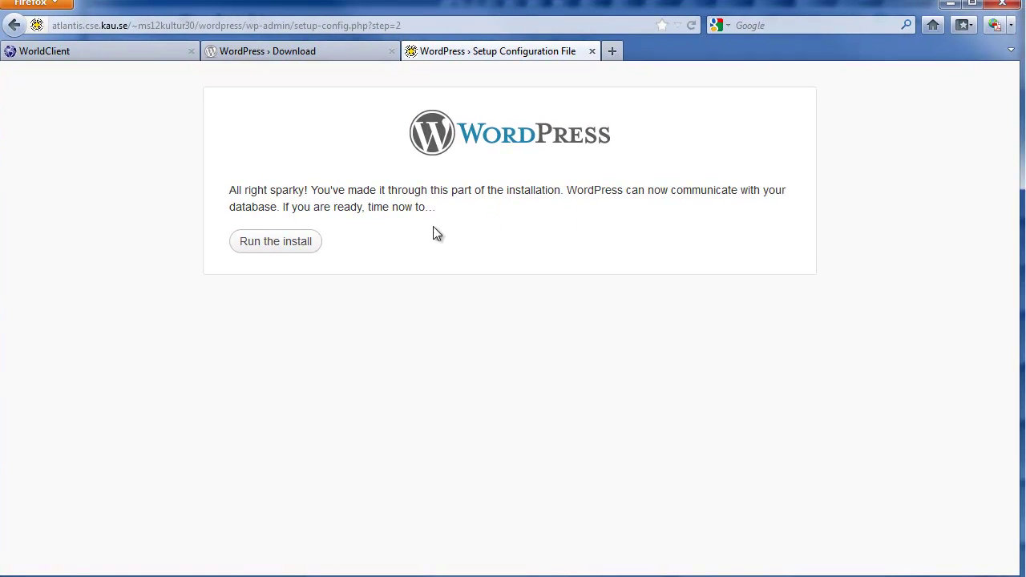
- Run the install, title the site 'Kultur Kurs' and keep admin as the username
left_click(290, 244)
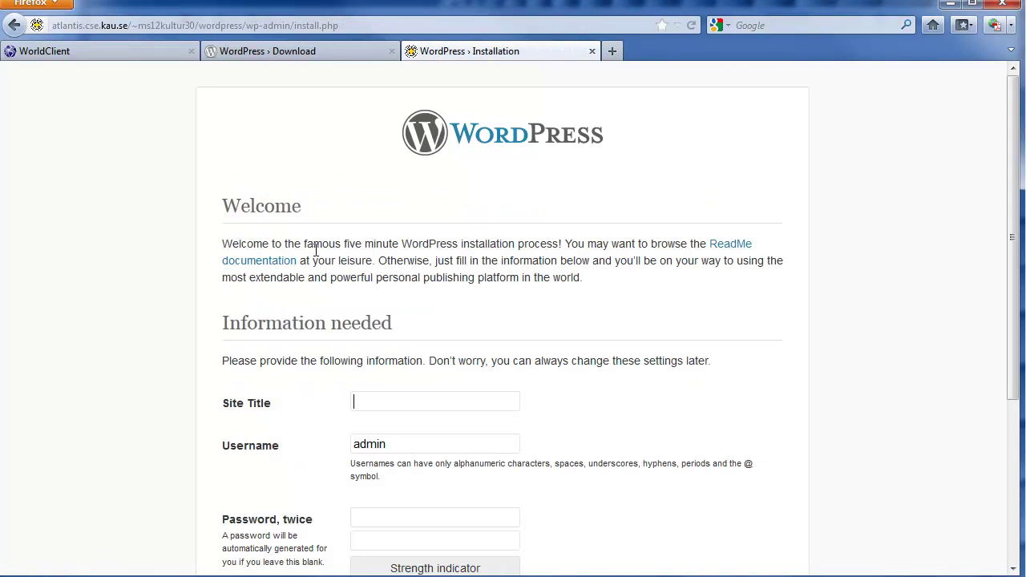
scroll(480, 273, "down", 4)
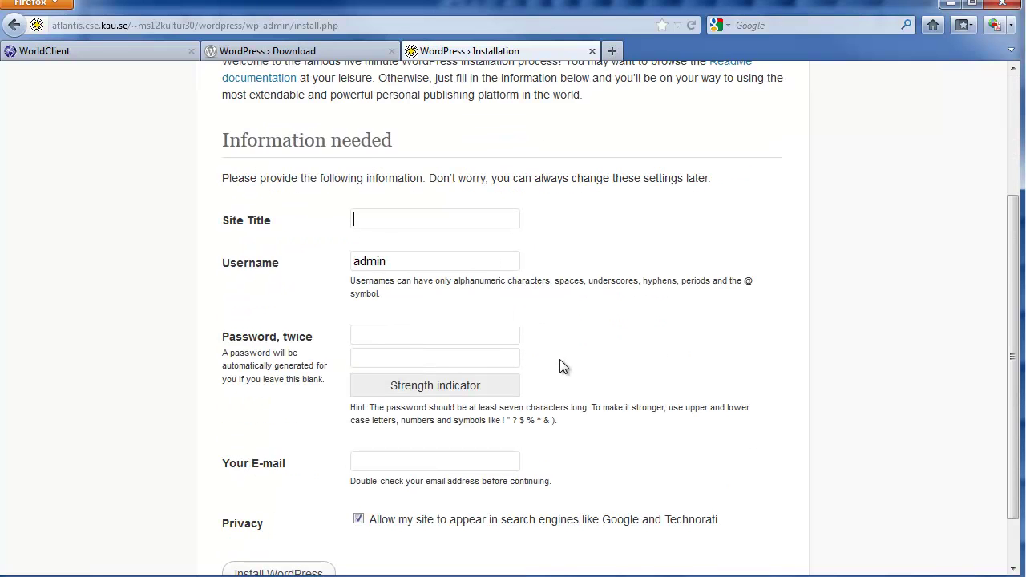
type("Kultur Kurs")
left_click(413, 268)
scroll(413, 269, "down", 2)
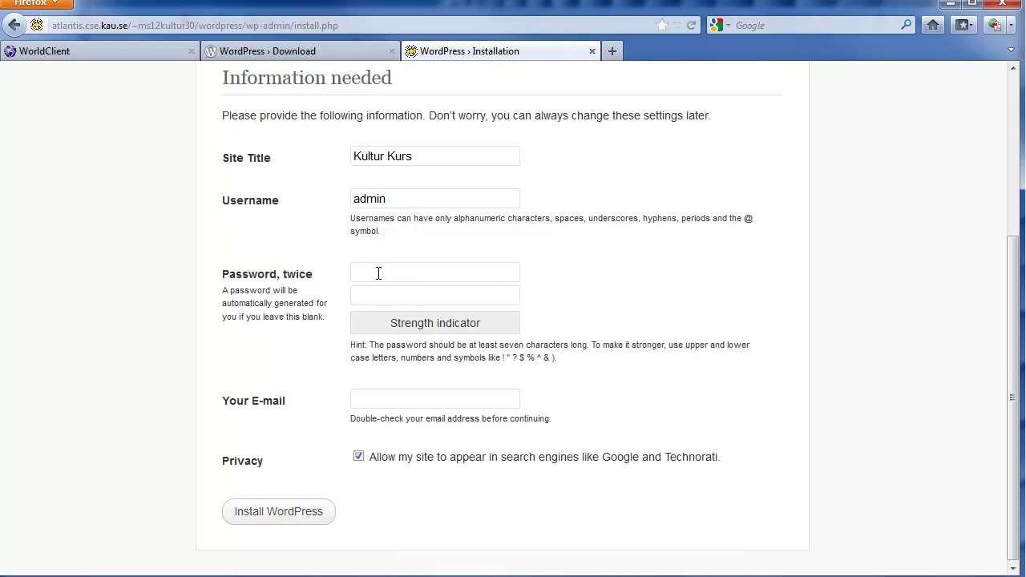
left_click_drag(384, 199, 343, 198)
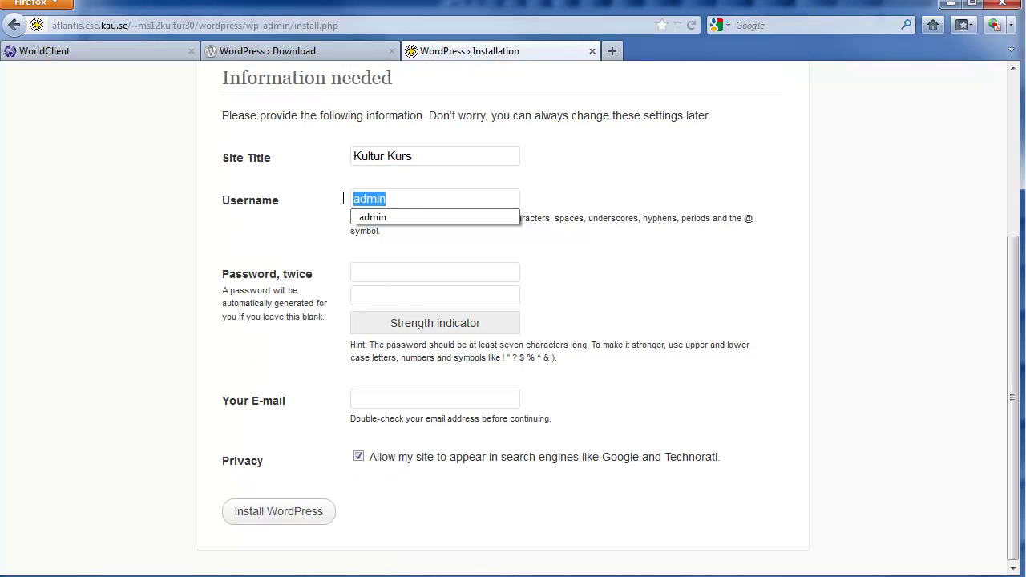
left_click(365, 271)
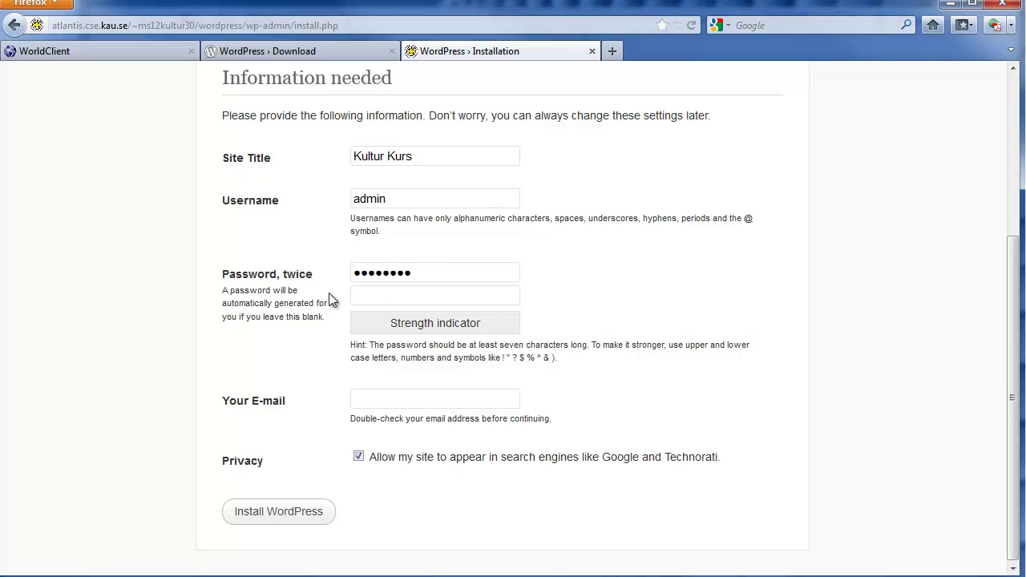
- Replace the auto-filled admin password with a new strong password and repeat it
left_click_drag(420, 272, 332, 273)
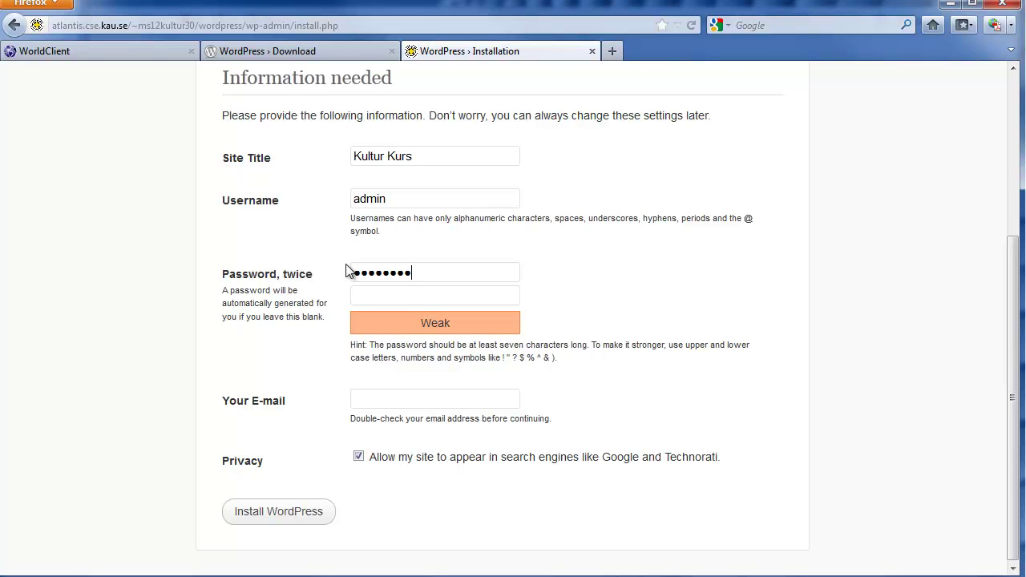
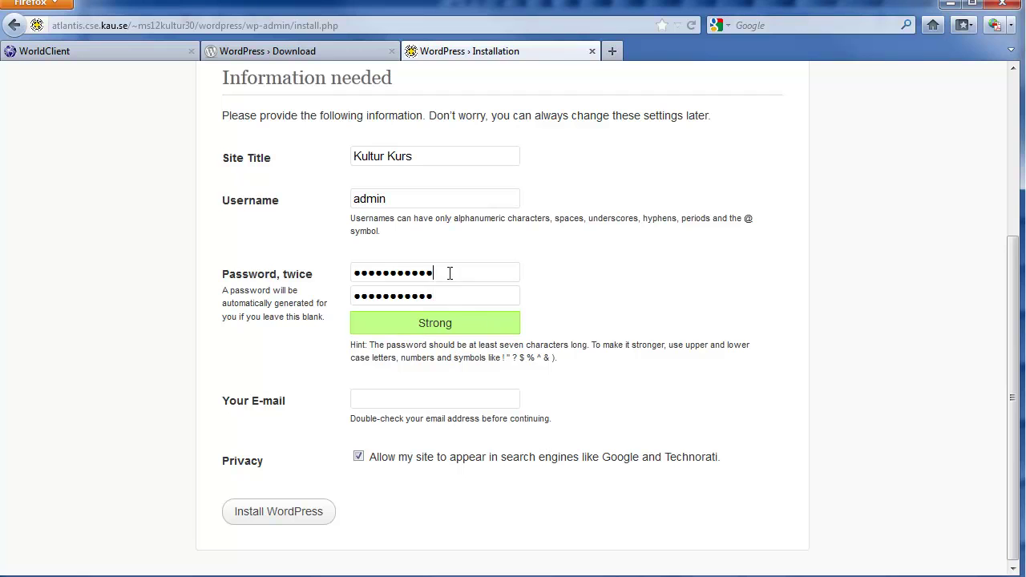
left_click_drag(450, 274, 340, 280)
left_click_drag(452, 297, 350, 296)
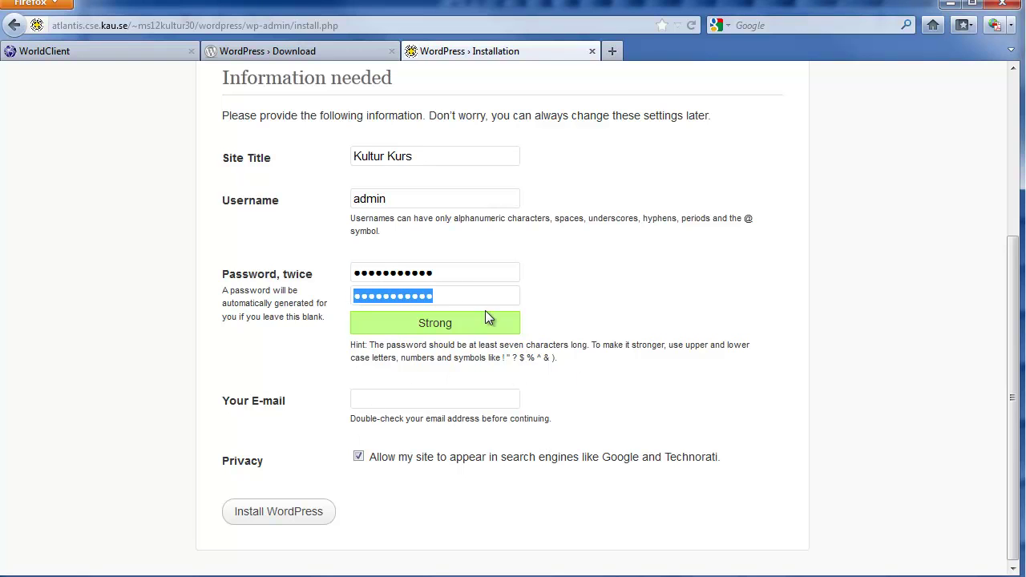
- Enter the admin e-mail address, hide the site from search engines, and install WordPress
left_click(399, 400)
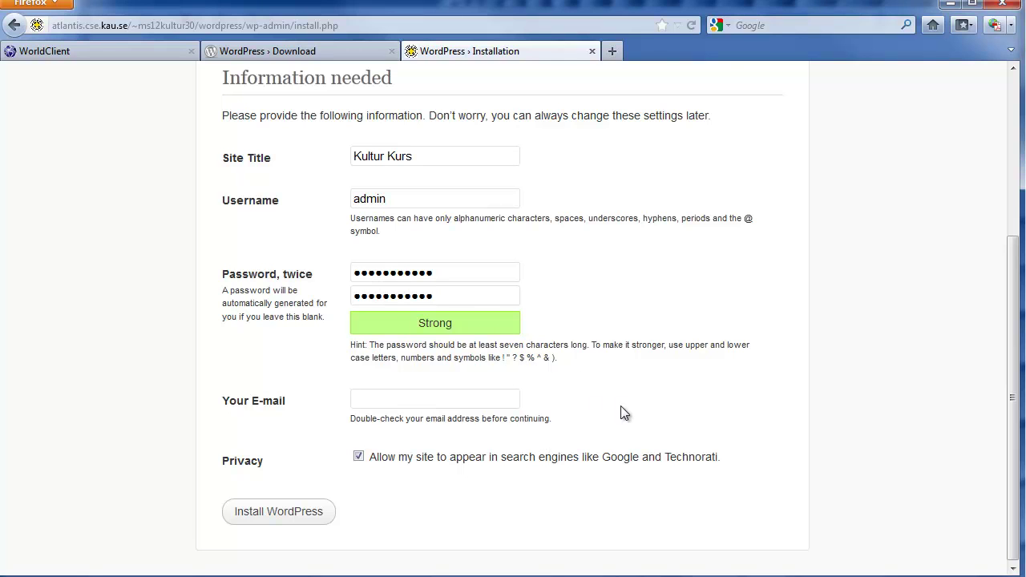
key("shift+Left")
key("shift+Left")
key("shift+Left")
type("se")
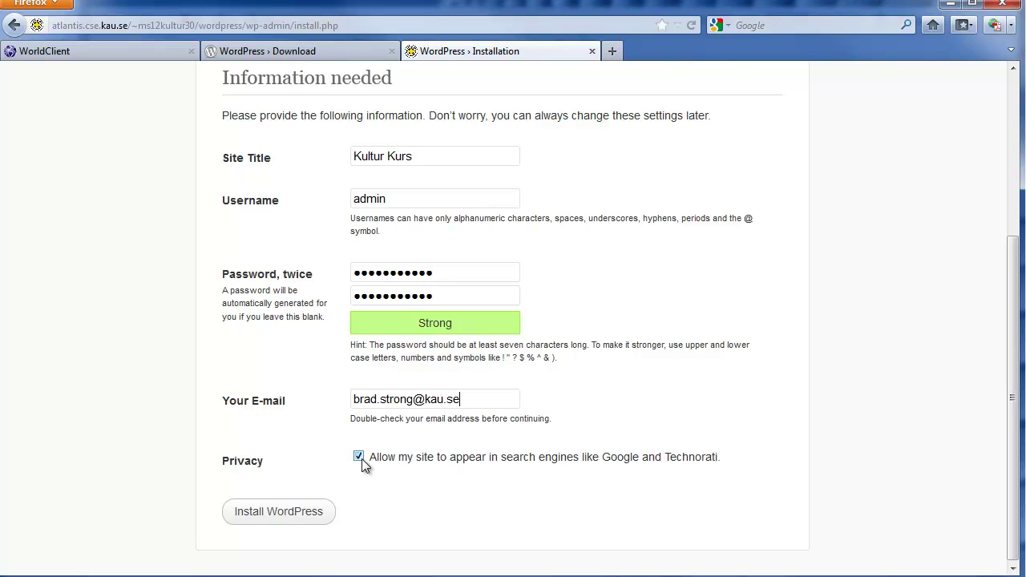
left_click(360, 458)
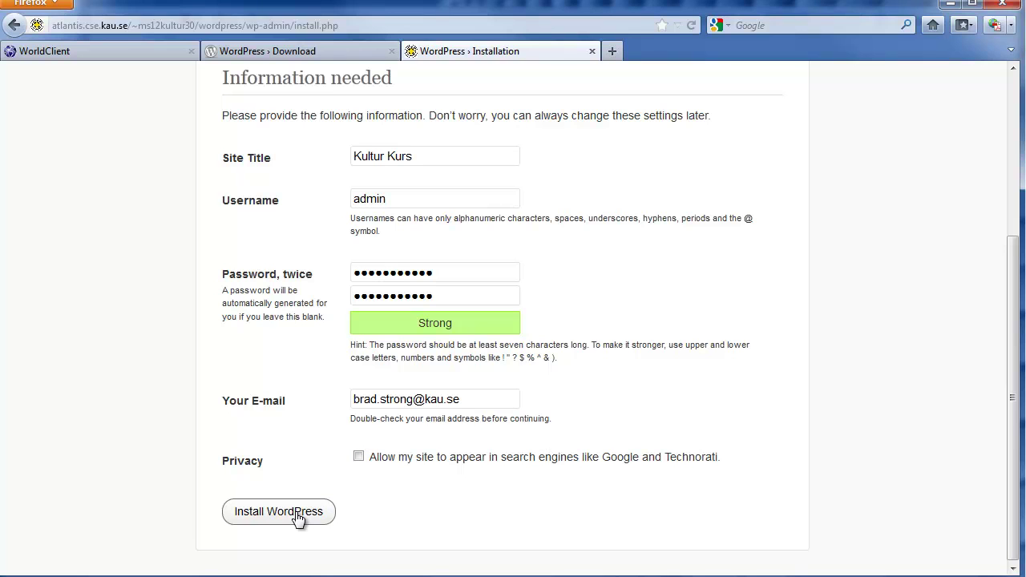
left_click(299, 517)
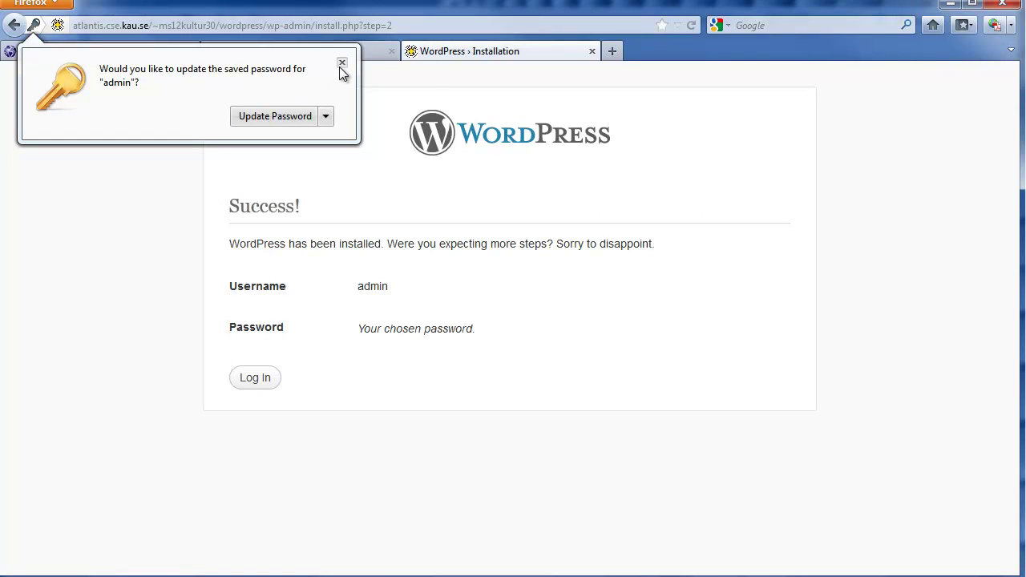
- Dismiss the password prompt and log in to Kultur Kurs as admin with the chosen password
left_click(342, 63)
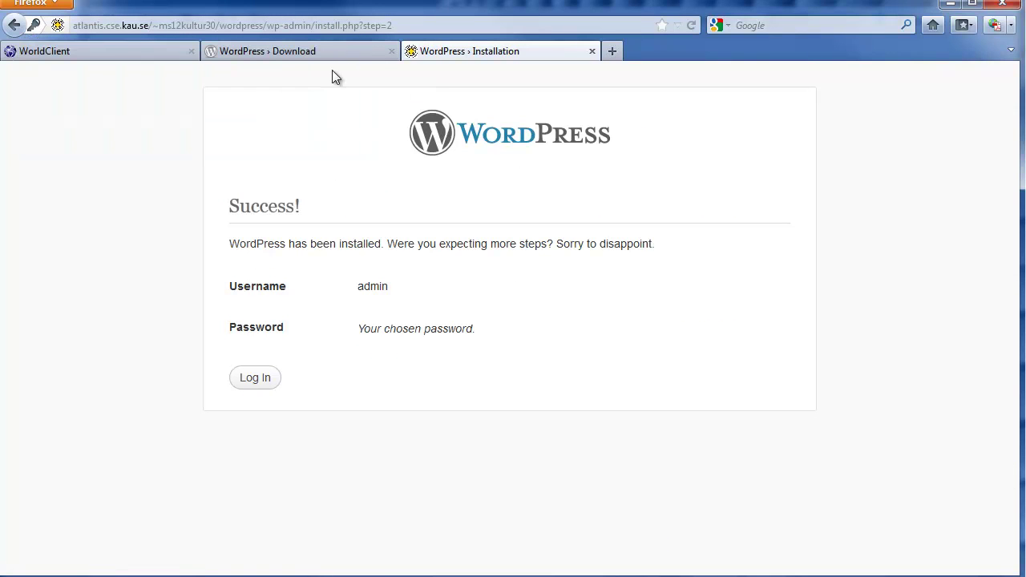
left_click(242, 382)
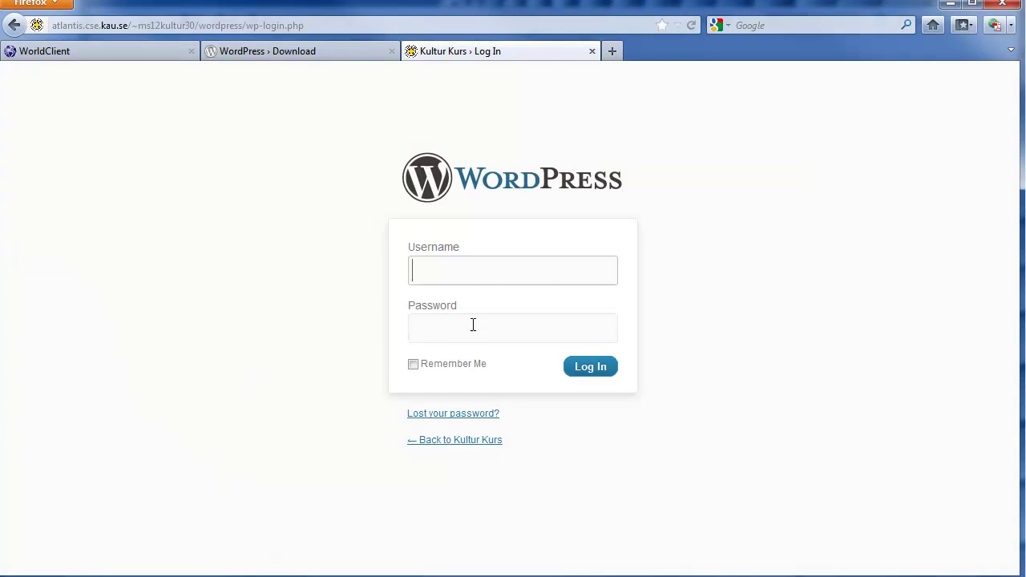
type("ad")
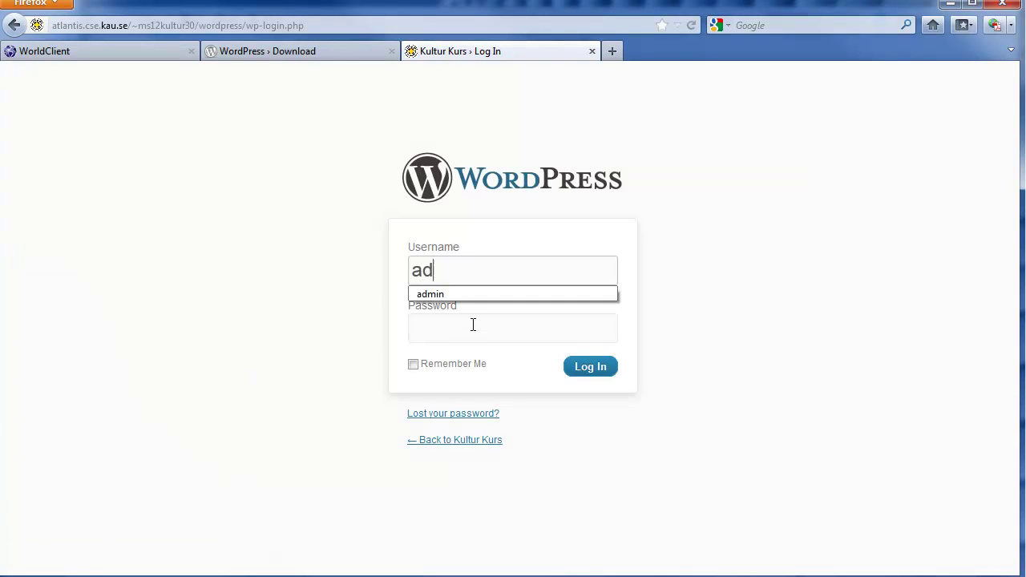
type("min")
key("Tab")
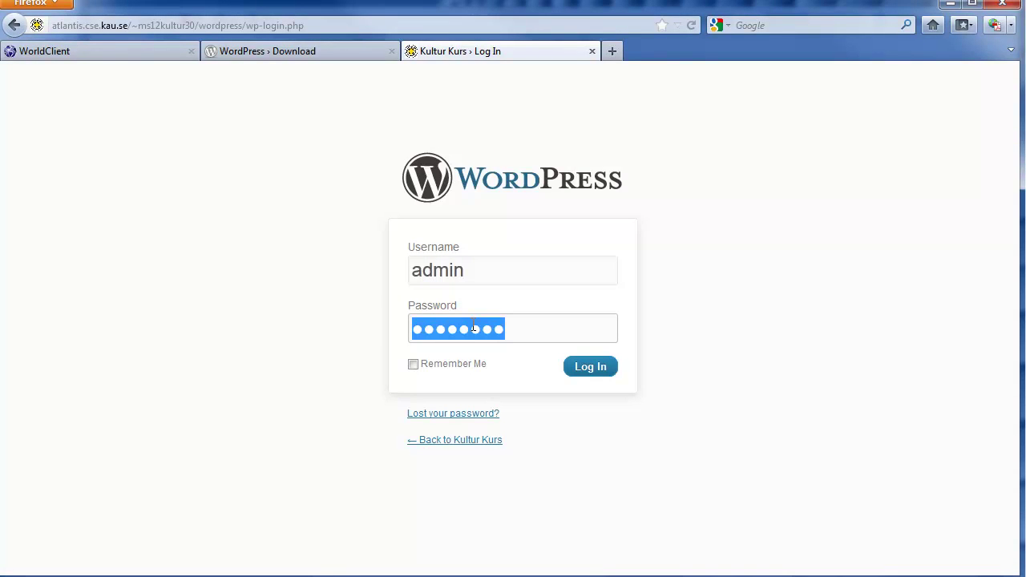
type("********")
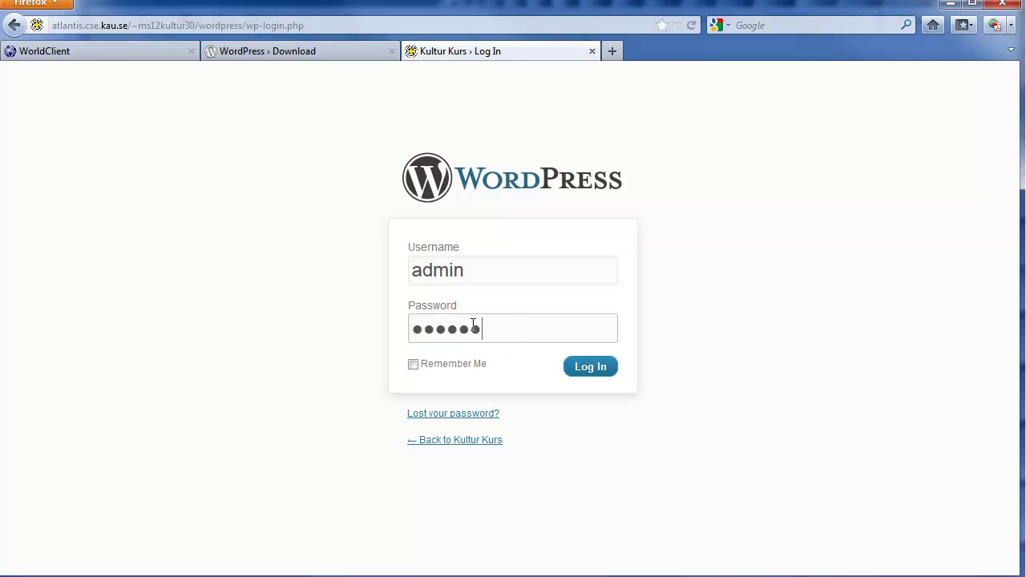
type("***")
left_click(591, 370)
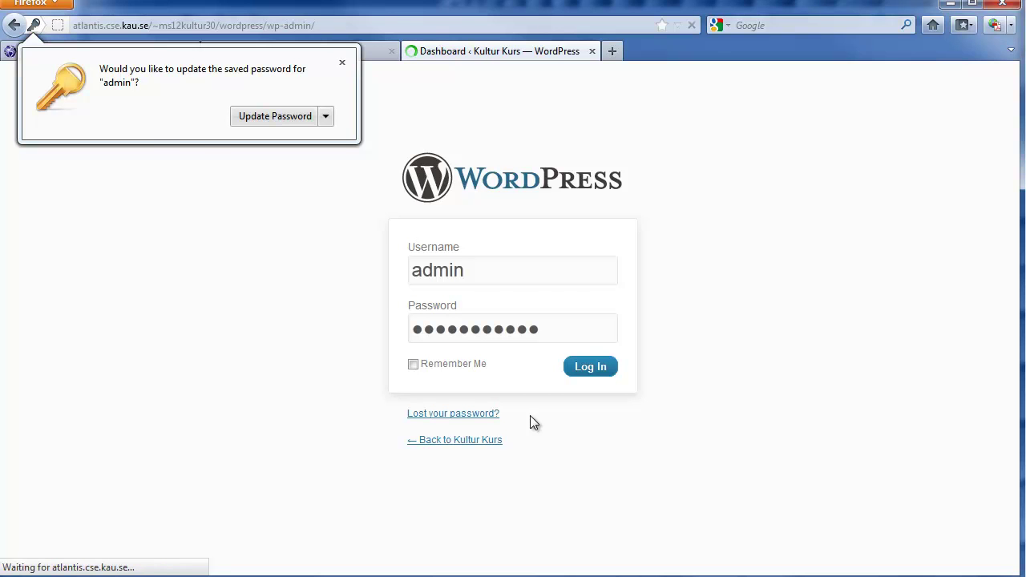
- Dismiss the password-update prompt and the Dashboard welcome panel, then look over the admin sidebar menus
left_click(341, 63)
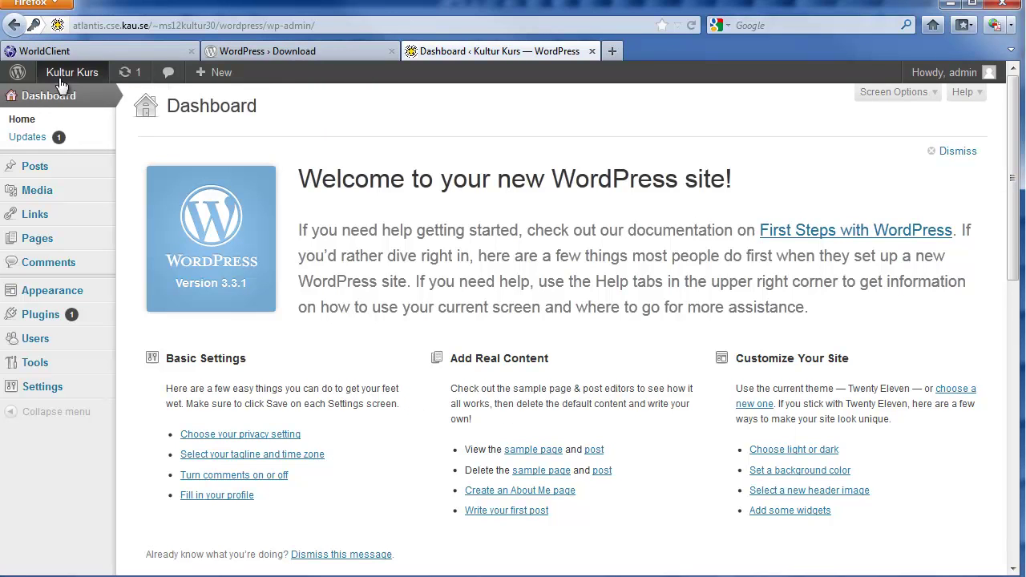
mouse_move(58, 86)
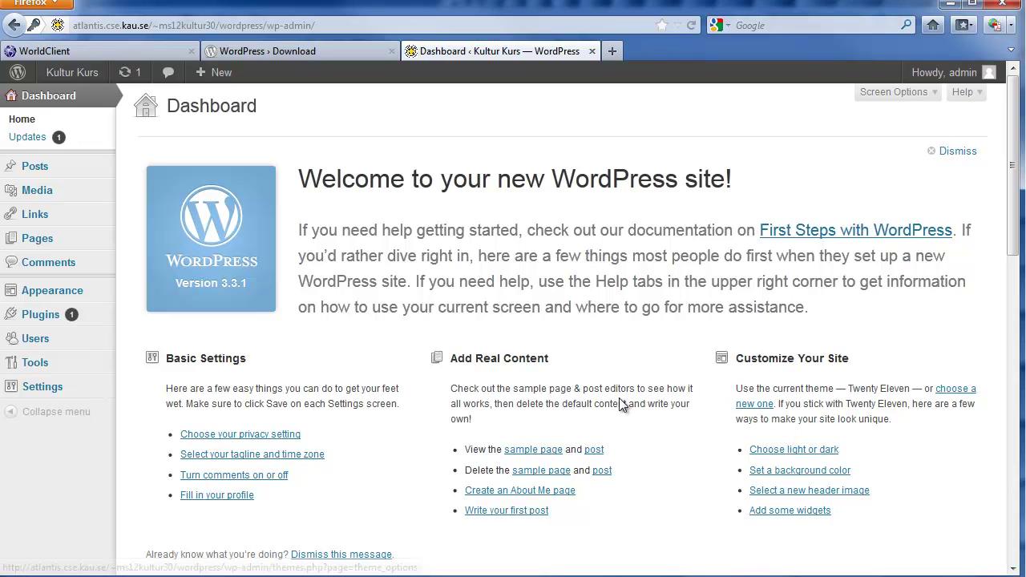
left_click(952, 153)
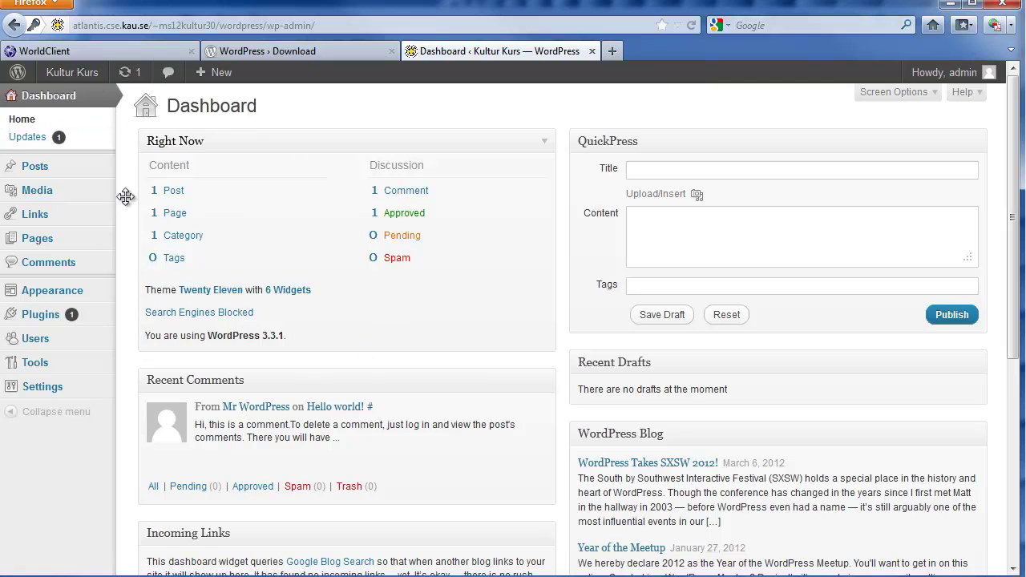
mouse_move(39, 173)
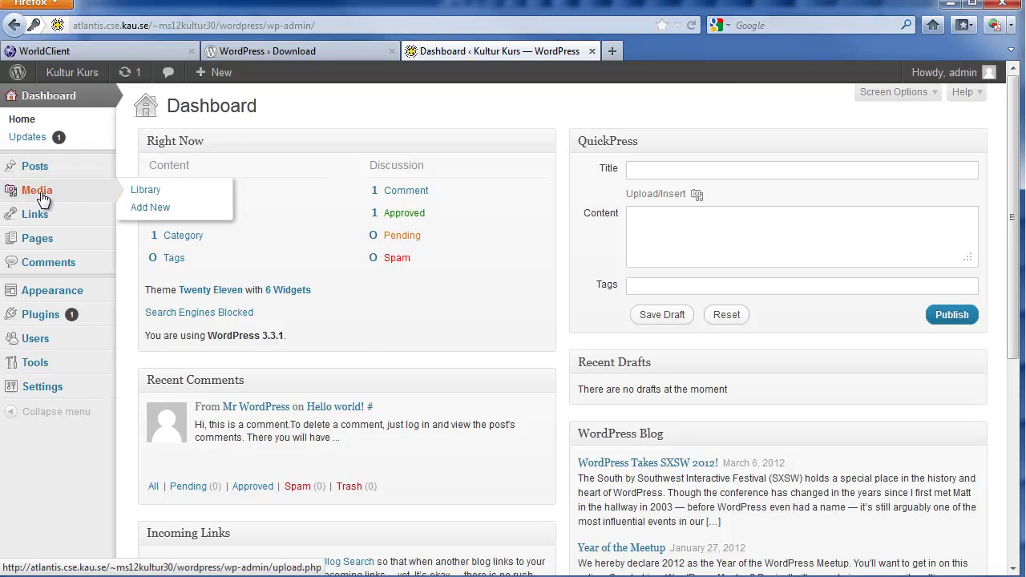
mouse_move(28, 243)
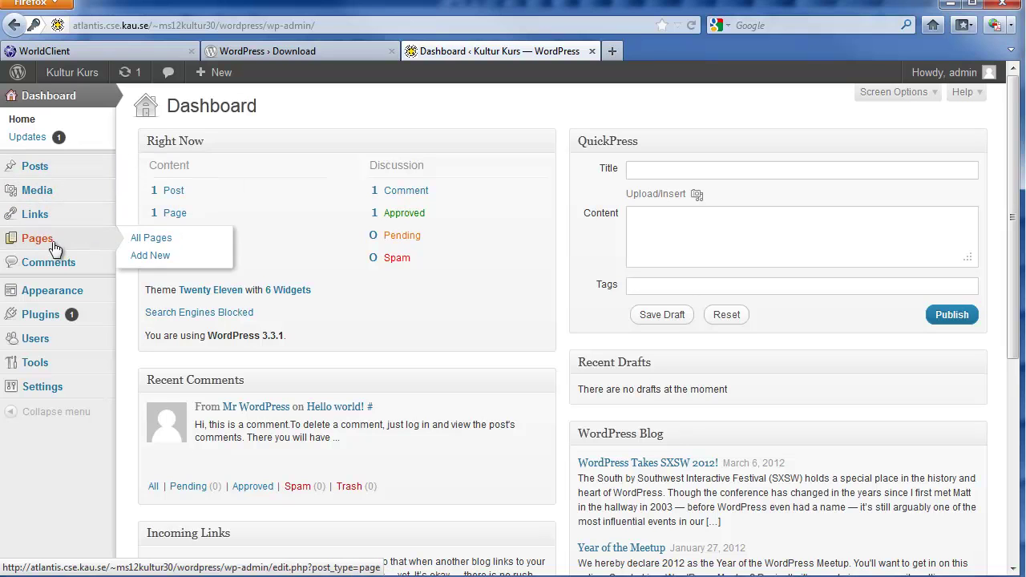
mouse_move(50, 301)
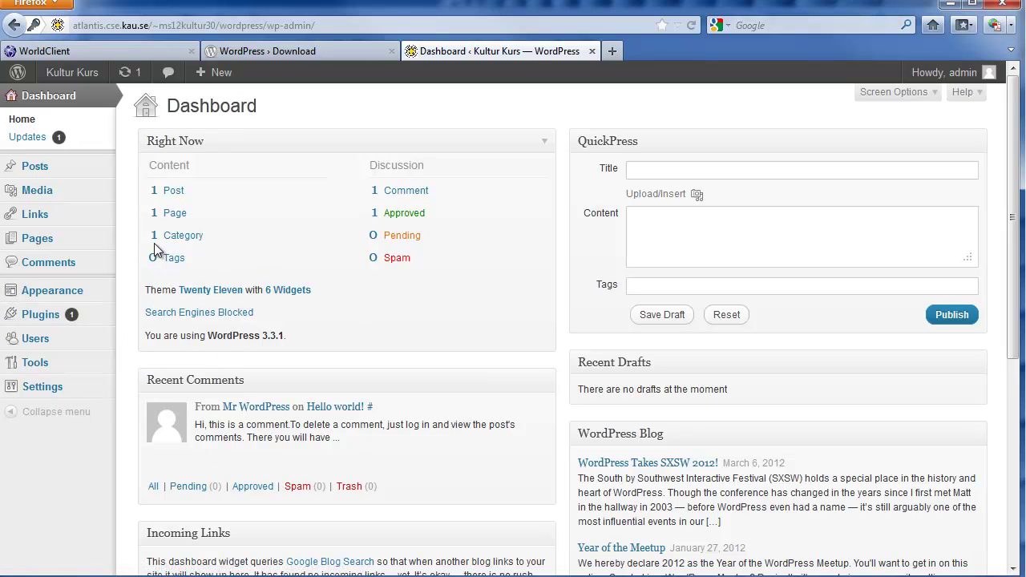
mouse_move(90, 77)
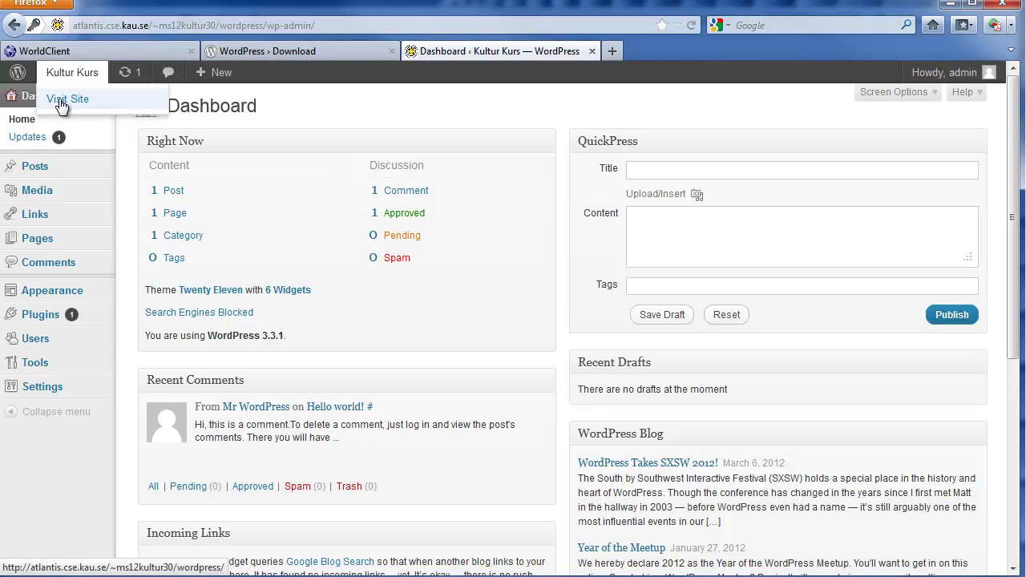
- Open the live Kultur Kurs site in a new tab, scroll its Hello world! post, then return to the Dashboard
right_click(60, 105)
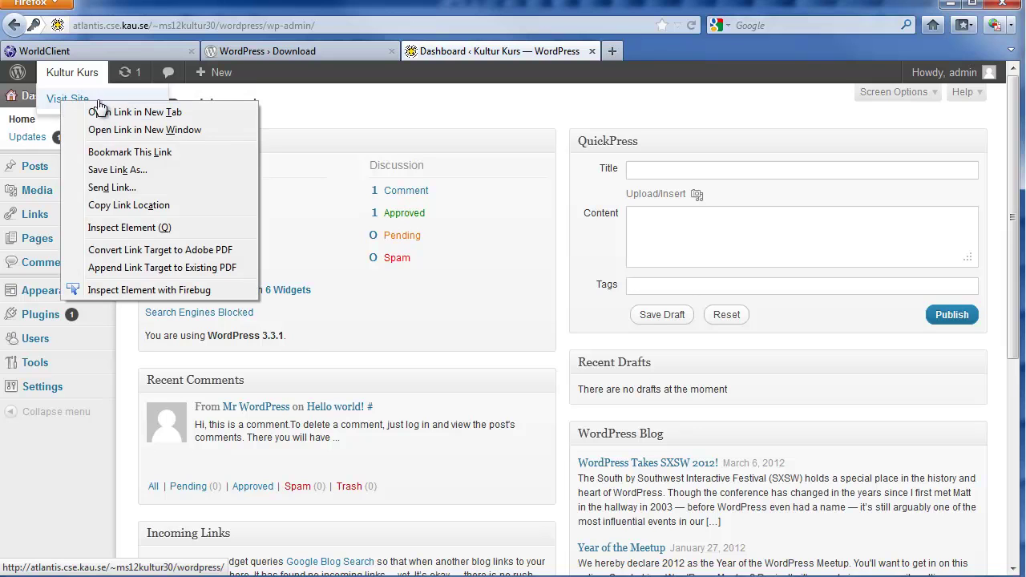
left_click(138, 113)
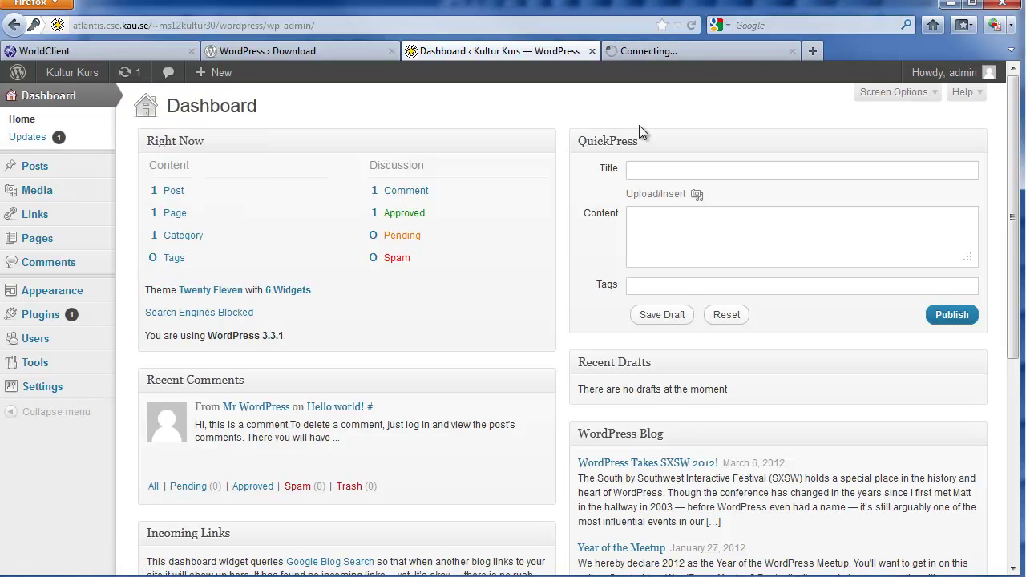
left_click(719, 50)
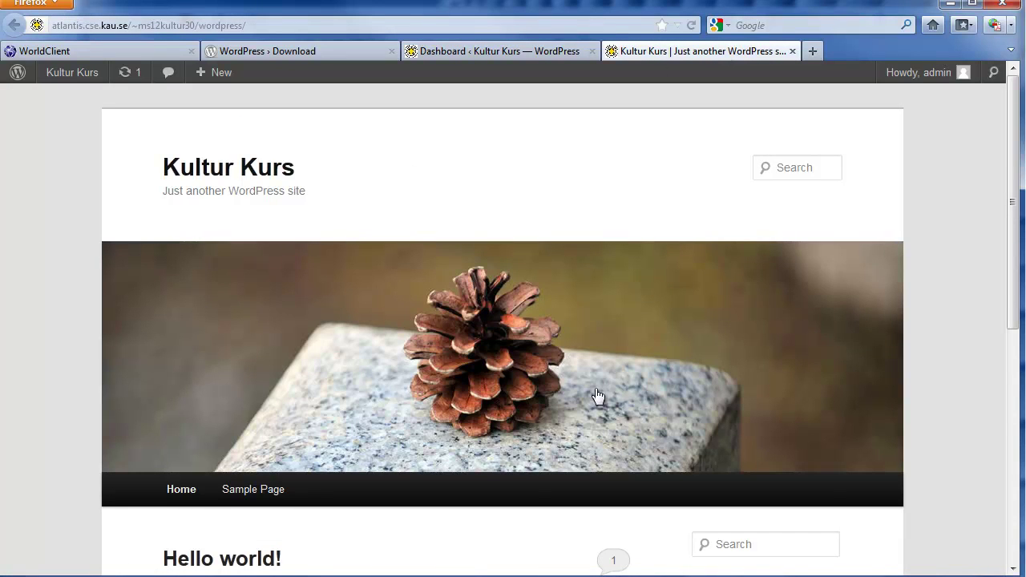
scroll(516, 387, "down", 6)
scroll(516, 387, "up", 6)
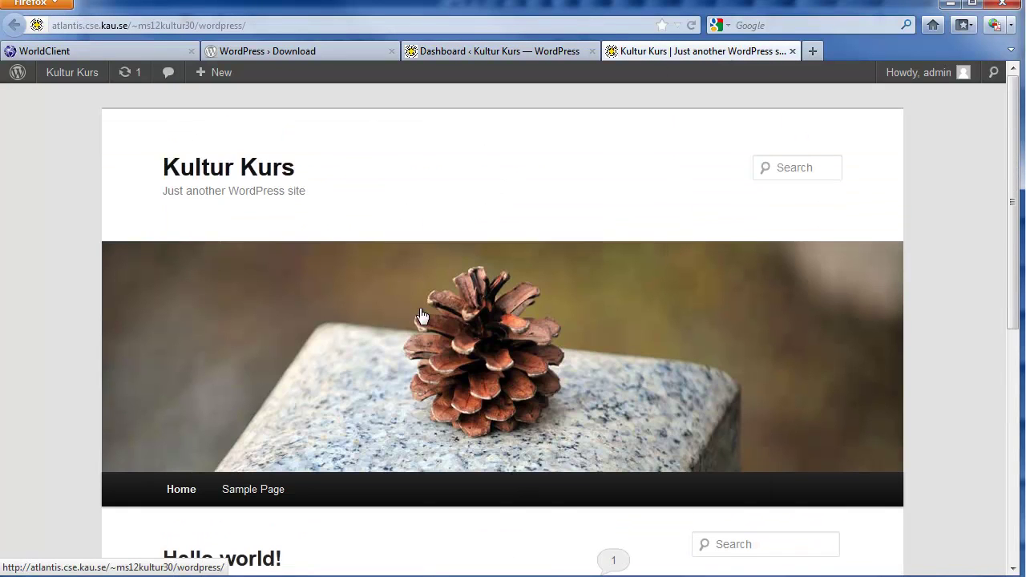
scroll(449, 320, "down", 6)
scroll(454, 326, "up", 6)
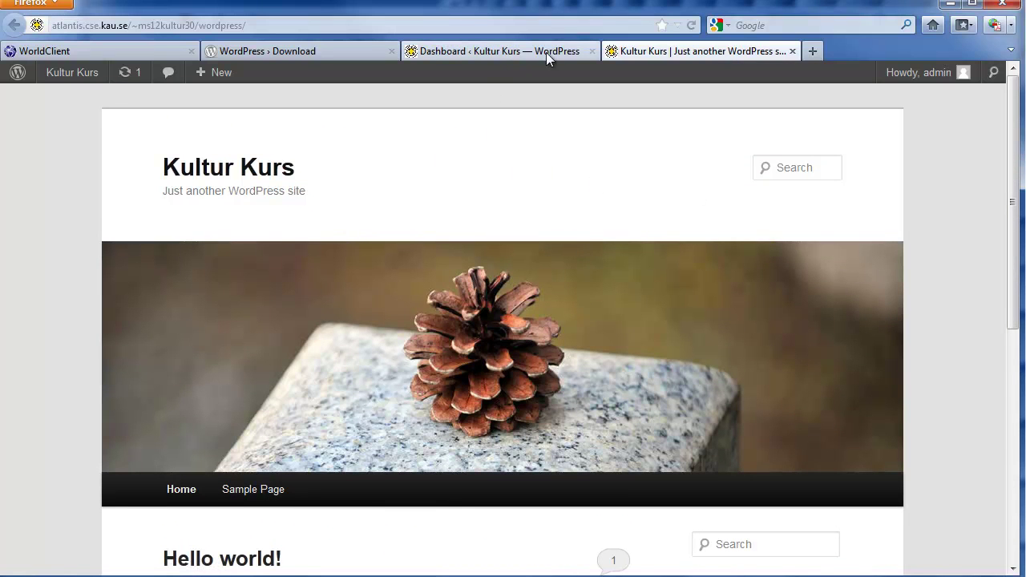
scroll(520, 222, "down", 6)
scroll(473, 224, "up", 3)
scroll(473, 224, "up", 2)
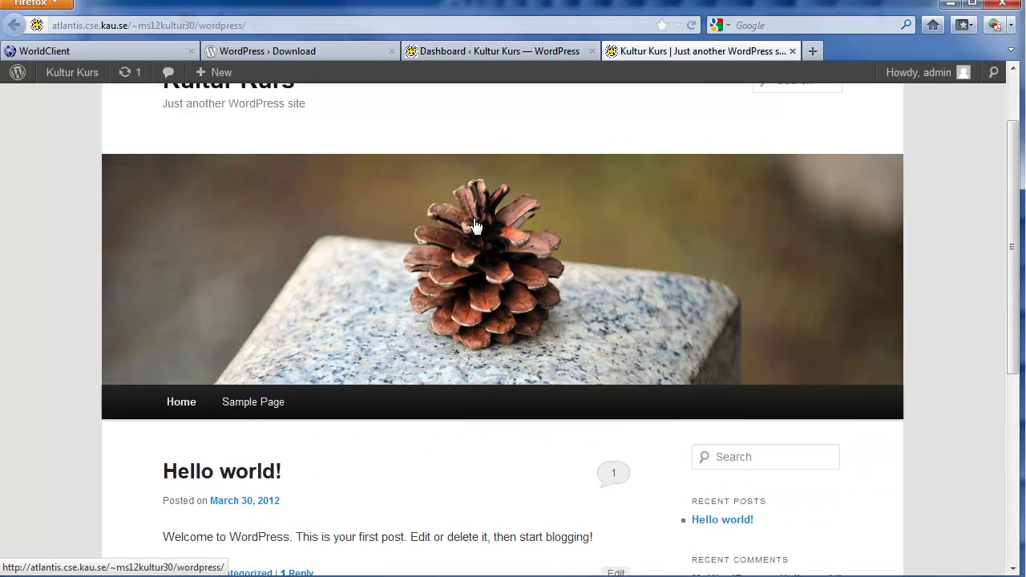
scroll(473, 228, "down", 1)
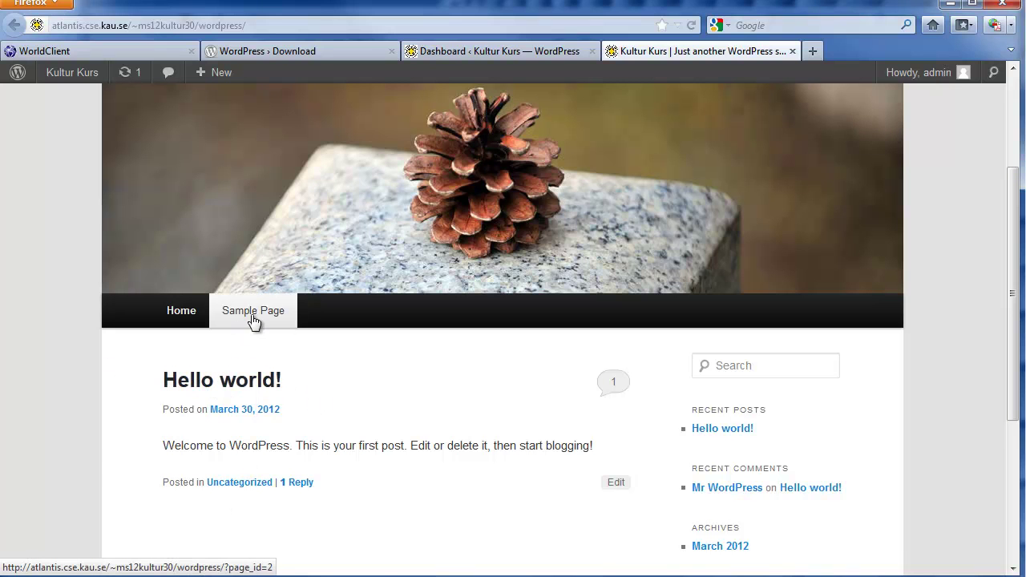
left_click(503, 53)
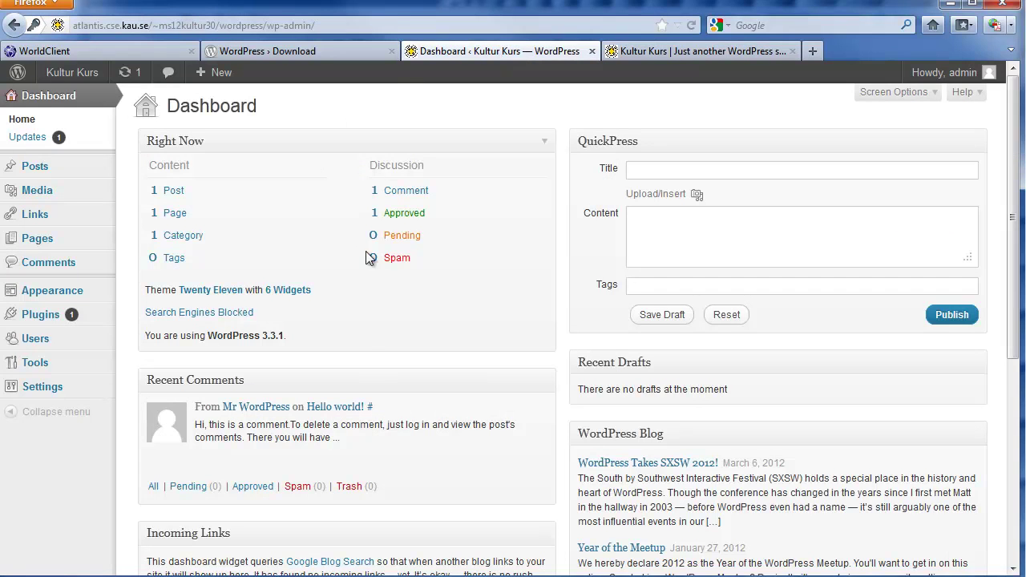